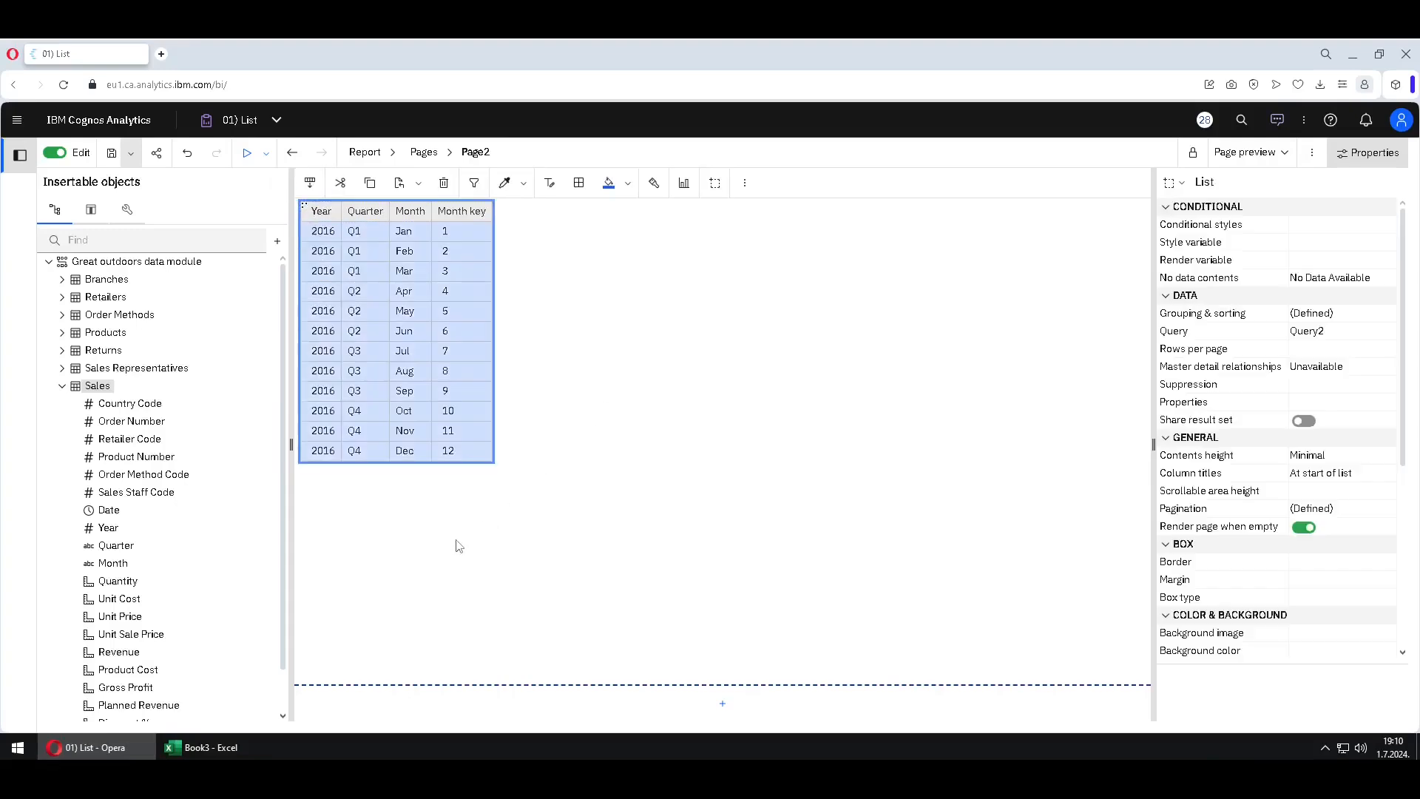
- Switch to the Excel workbook and start importing the 01) List report from My Folders at cell B3
{"action": "left_click", "coordinate": [212, 743]}
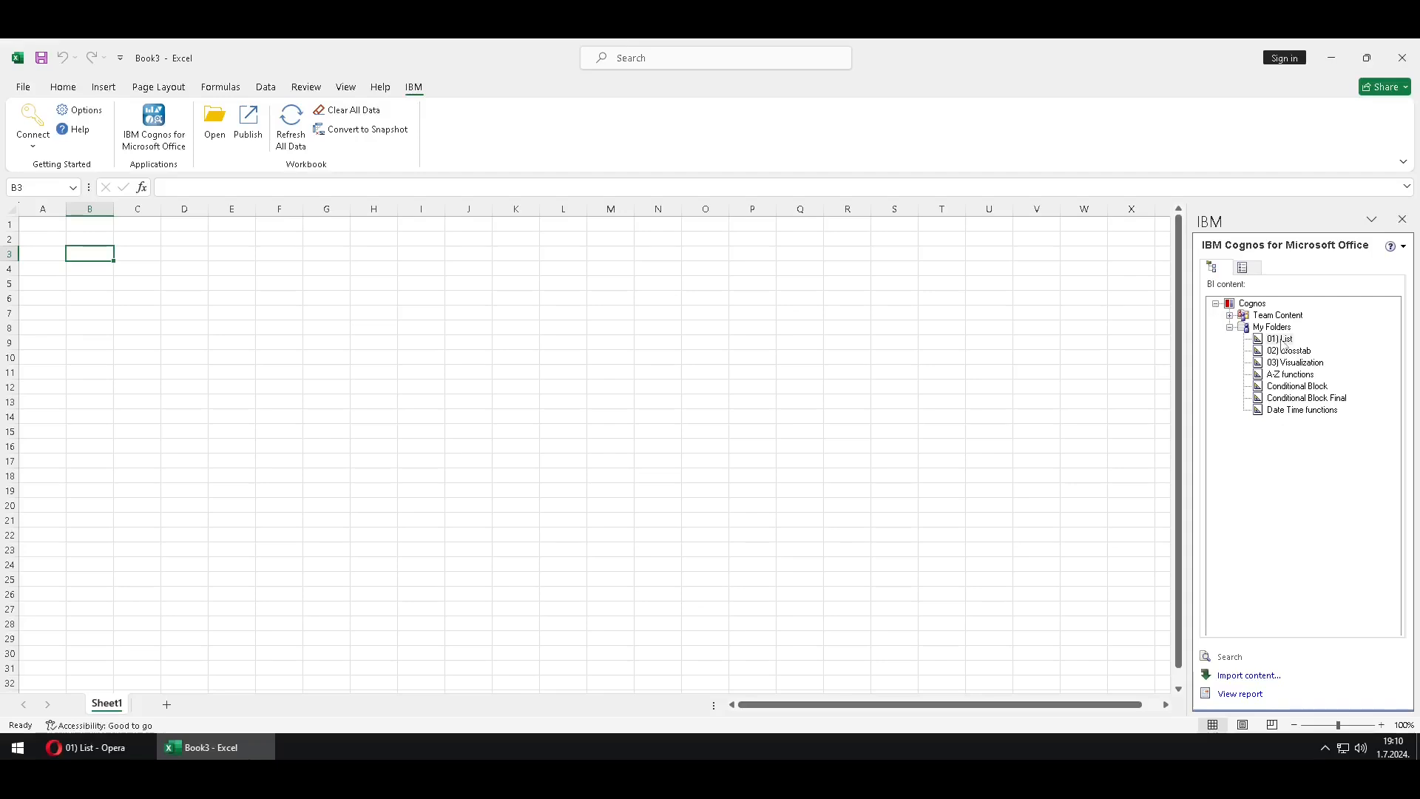
{"action": "double_click", "coordinate": [1283, 344]}
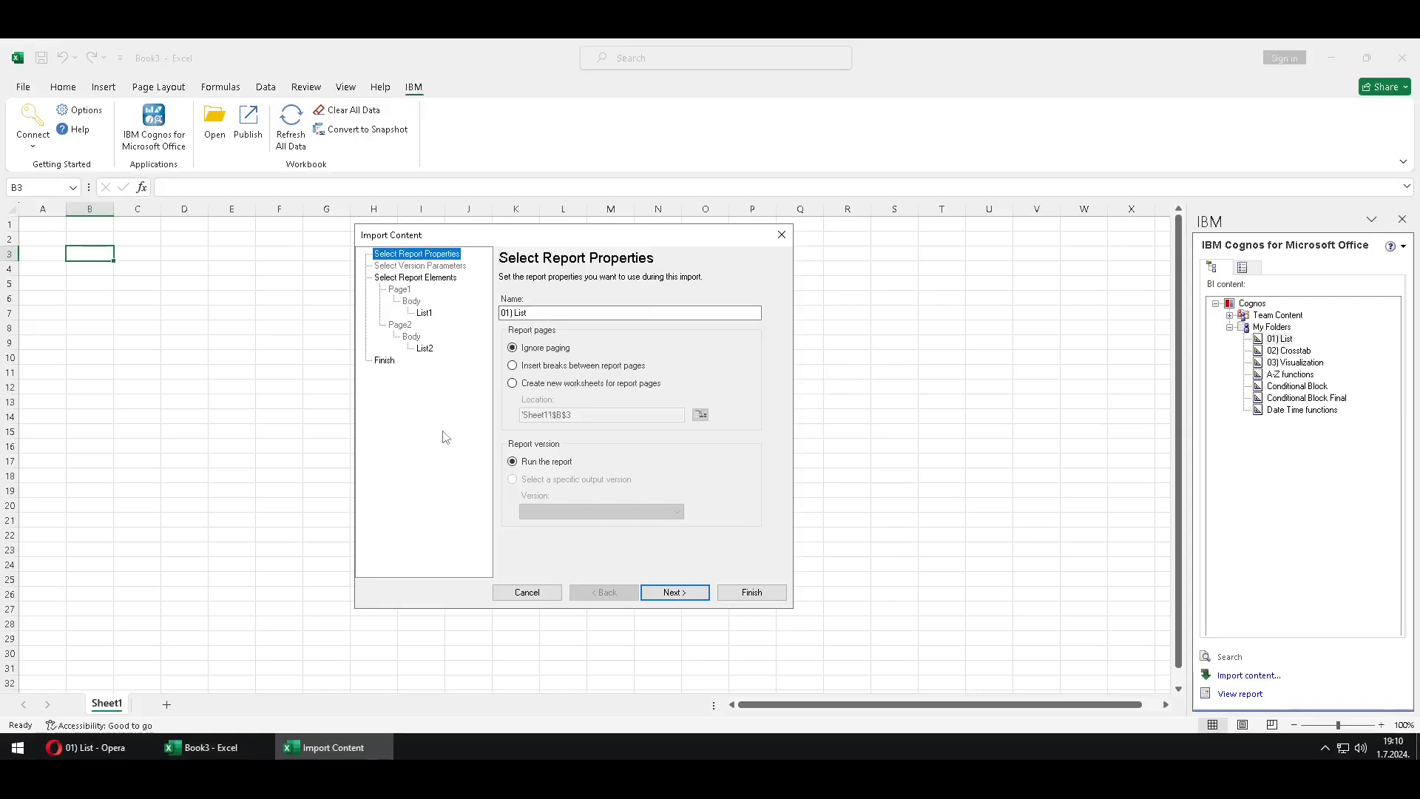
- Examine the import settings for the report properties, the report elements, List1 and List2
{"action": "left_click", "coordinate": [444, 279]}
{"action": "left_click", "coordinate": [432, 311]}
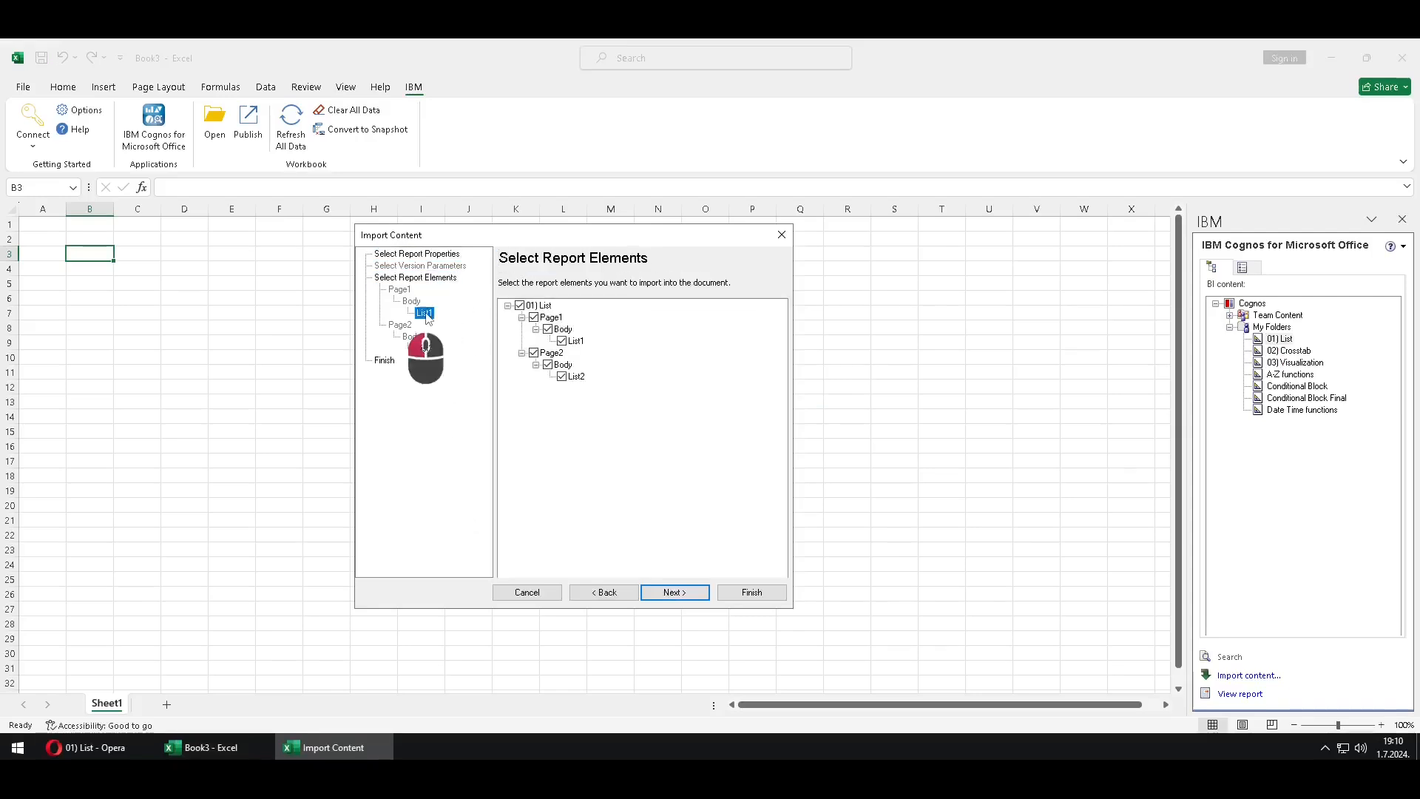
{"action": "left_click", "coordinate": [426, 348]}
{"action": "left_click", "coordinate": [438, 279]}
{"action": "left_click", "coordinate": [435, 255]}
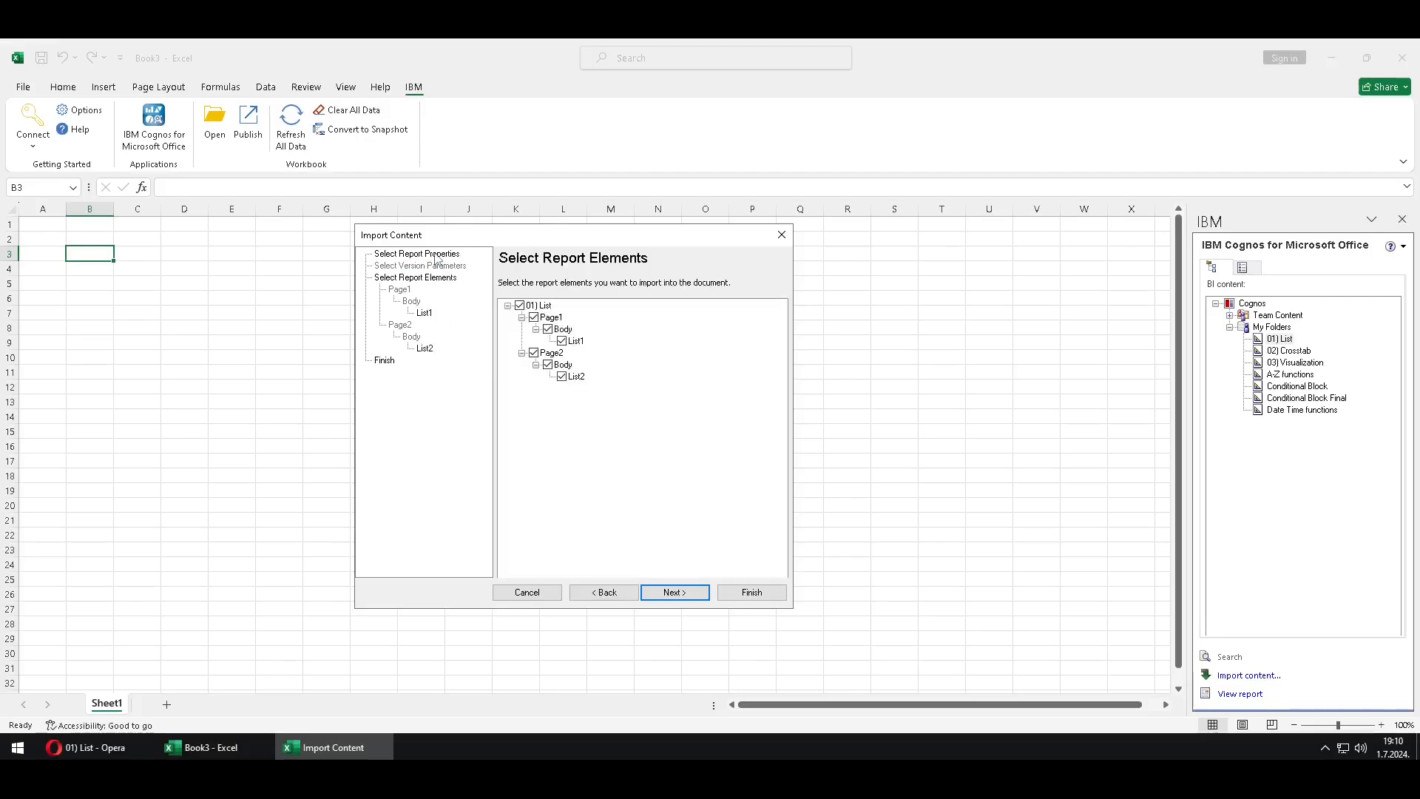
{"action": "left_click", "coordinate": [675, 592]}
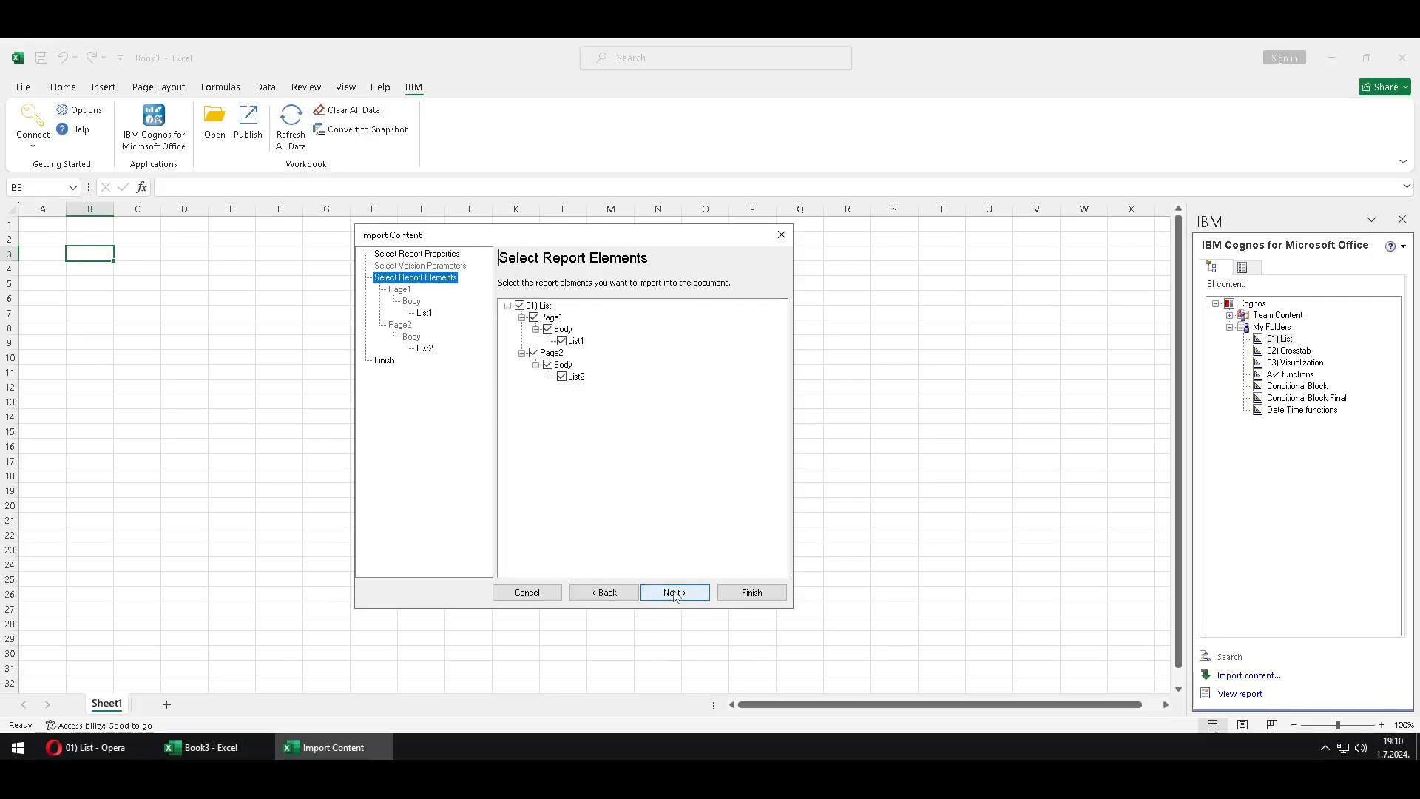
{"action": "left_click", "coordinate": [674, 593]}
{"action": "left_click", "coordinate": [604, 592]}
{"action": "left_click", "coordinate": [604, 592]}
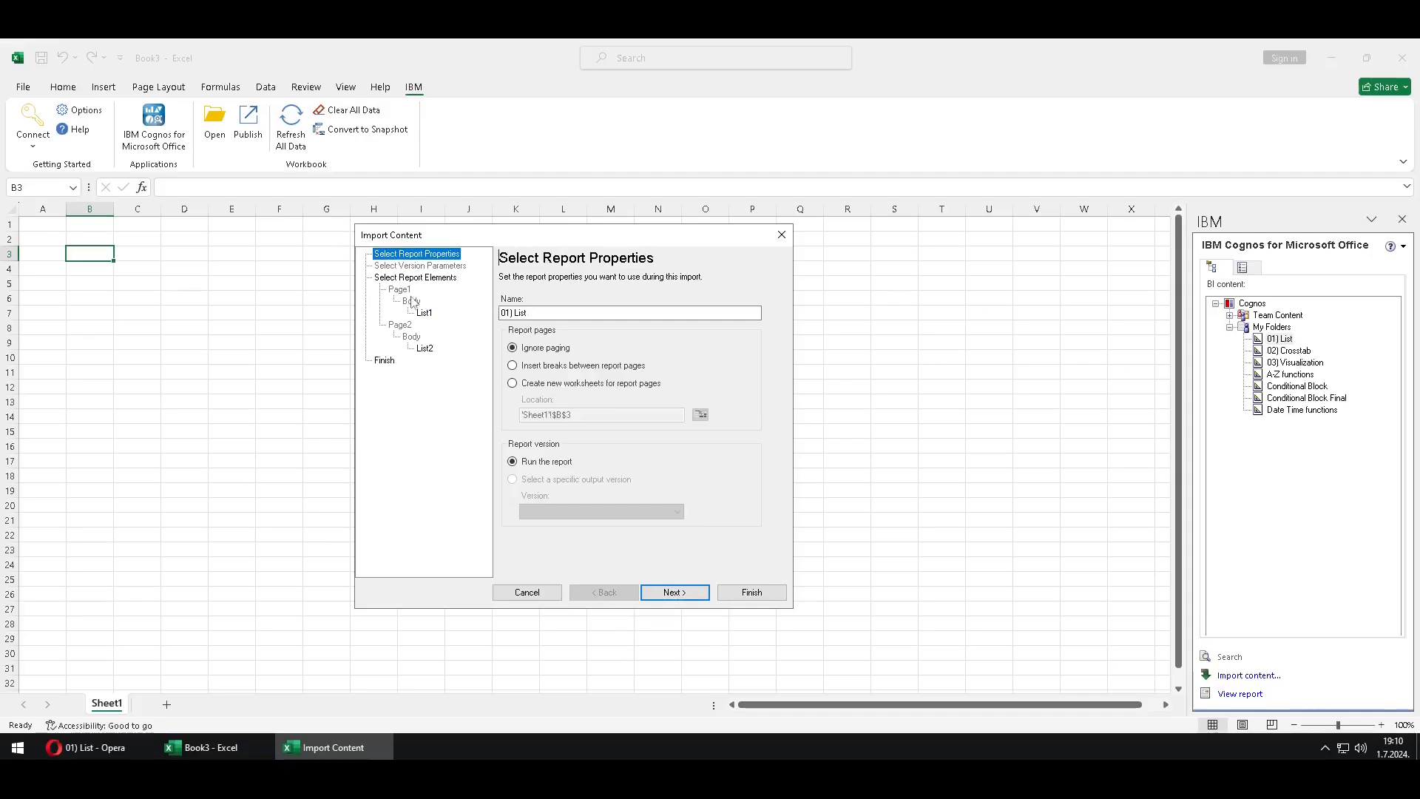
{"action": "left_click", "coordinate": [427, 279]}
{"action": "left_click", "coordinate": [427, 314]}
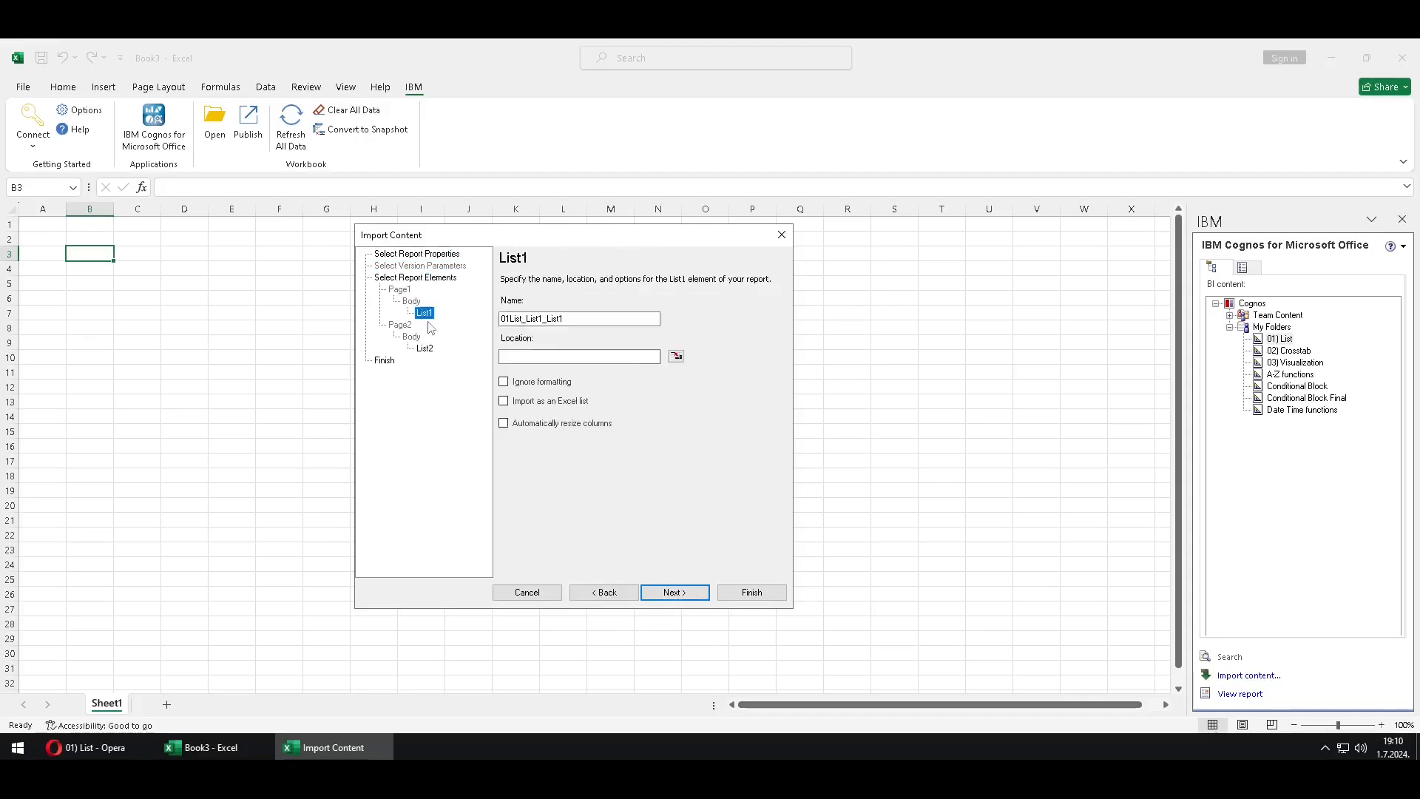
{"action": "left_click", "coordinate": [425, 348]}
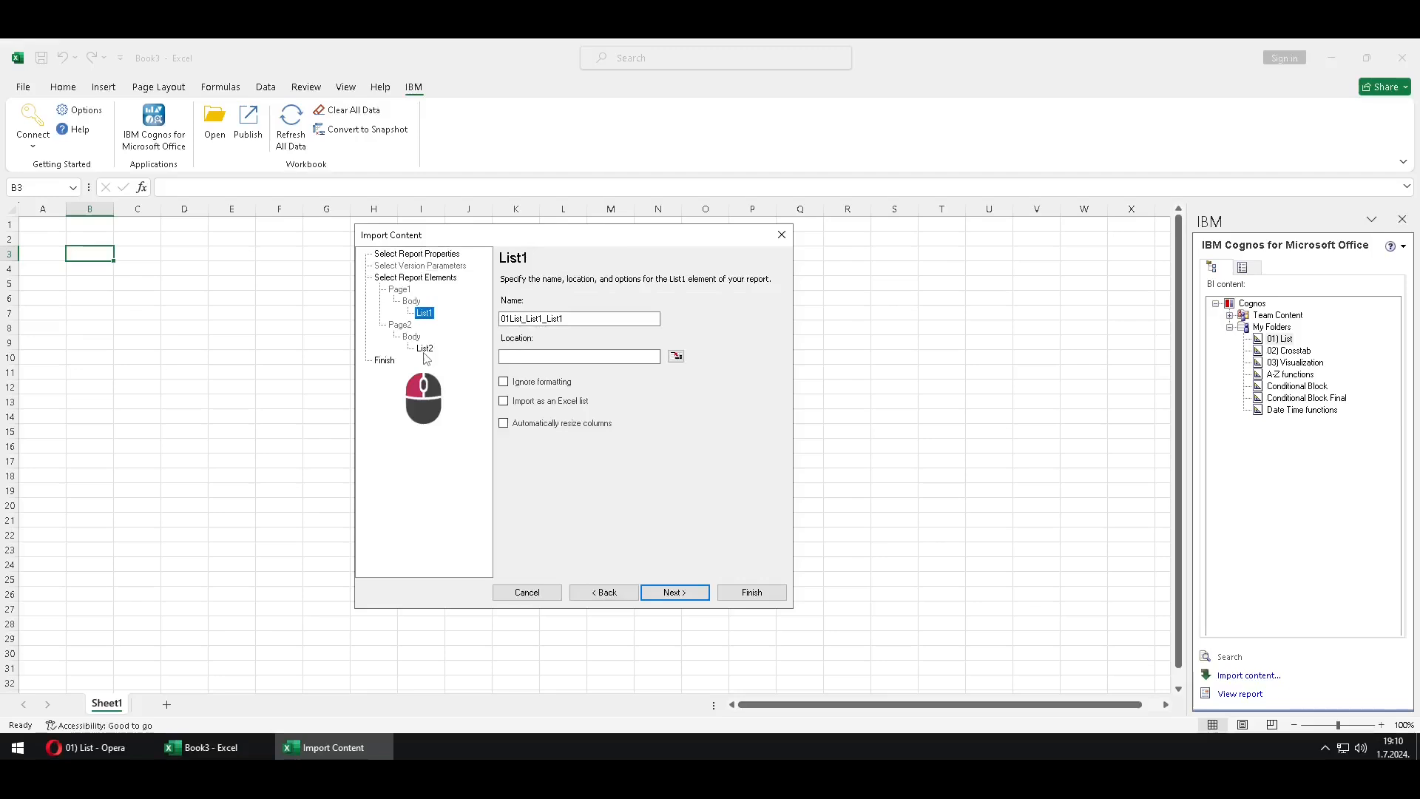
{"action": "left_click", "coordinate": [440, 256]}
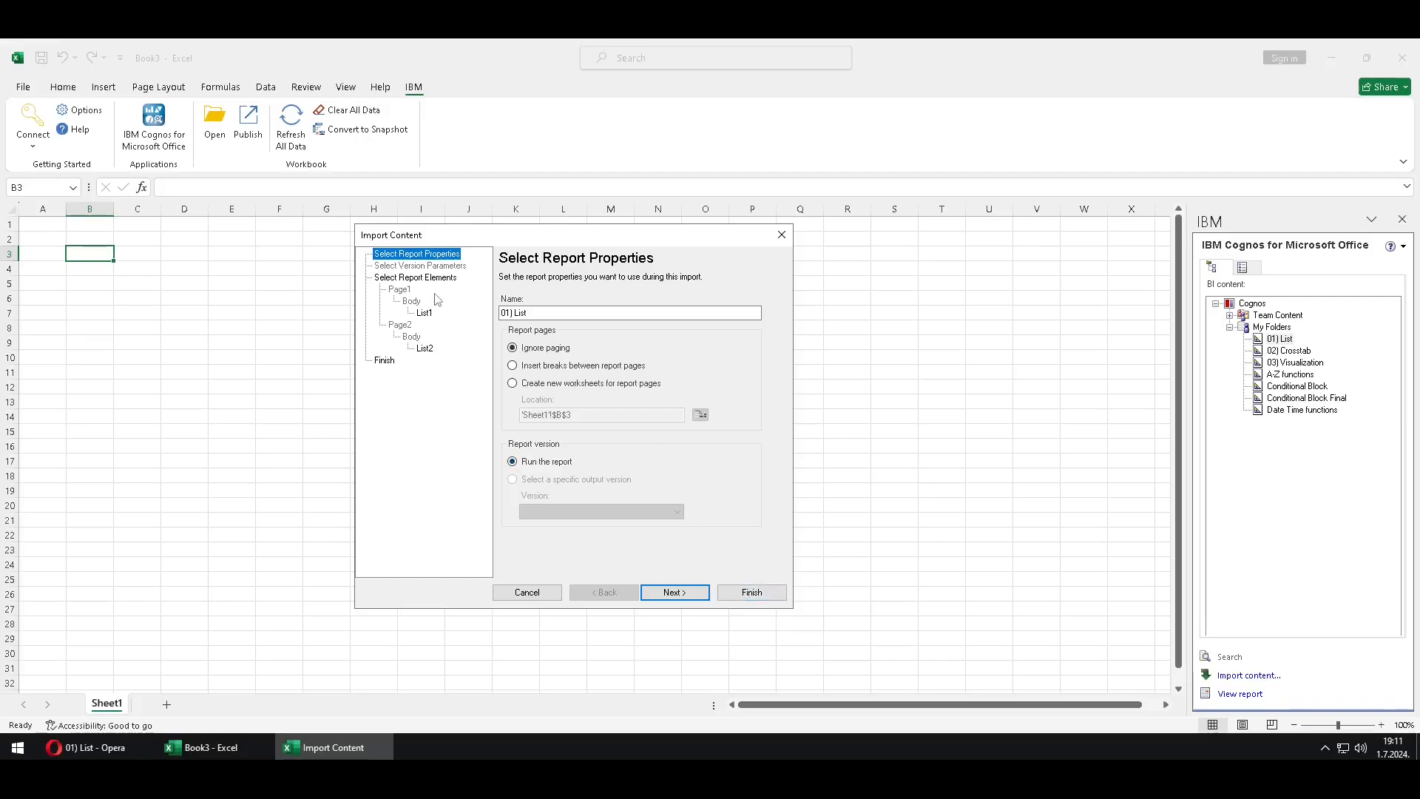
{"action": "left_click", "coordinate": [438, 279]}
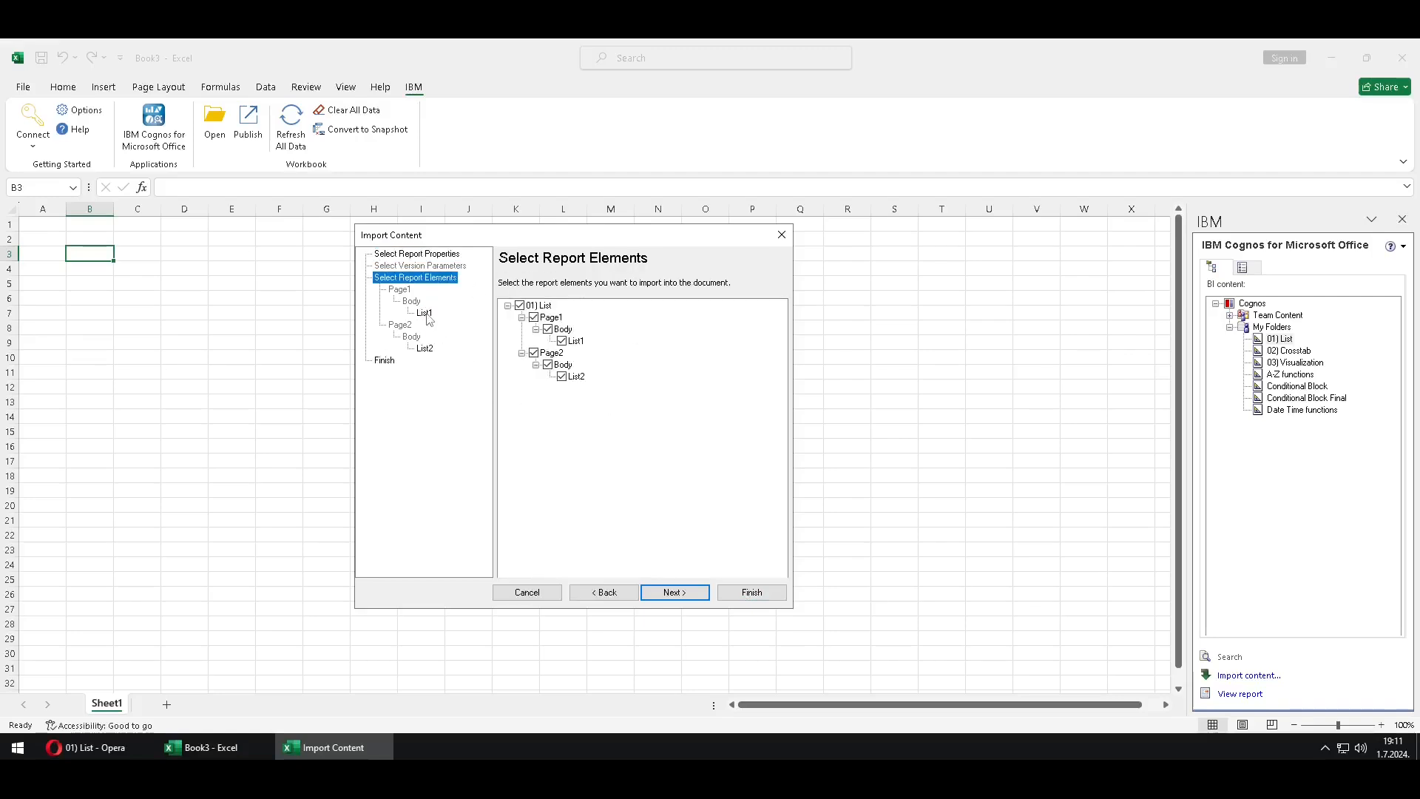
{"action": "left_click", "coordinate": [426, 313]}
{"action": "left_click", "coordinate": [424, 348]}
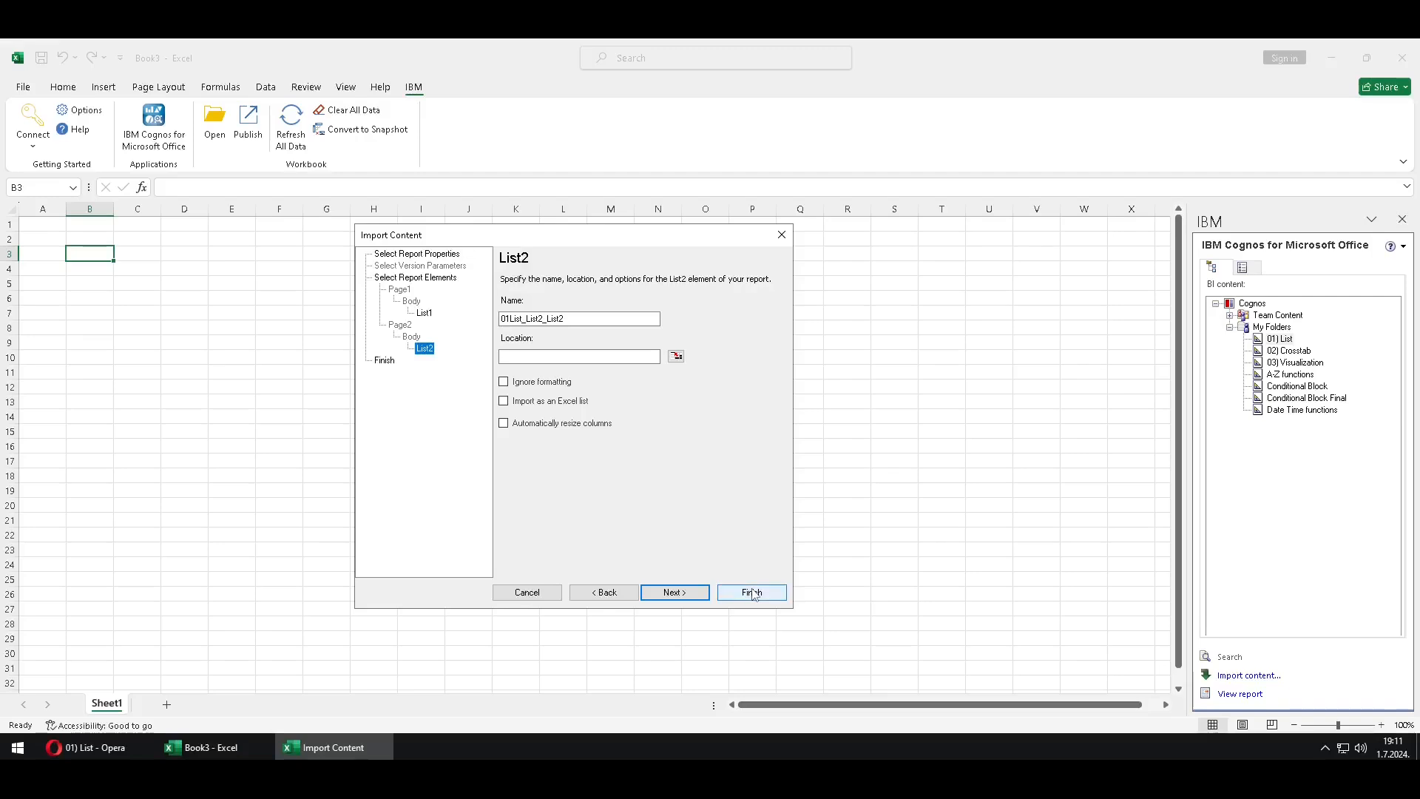
- Import the complete 01) List report into the worksheet with the Ignore paging option
{"action": "left_click", "coordinate": [412, 254]}
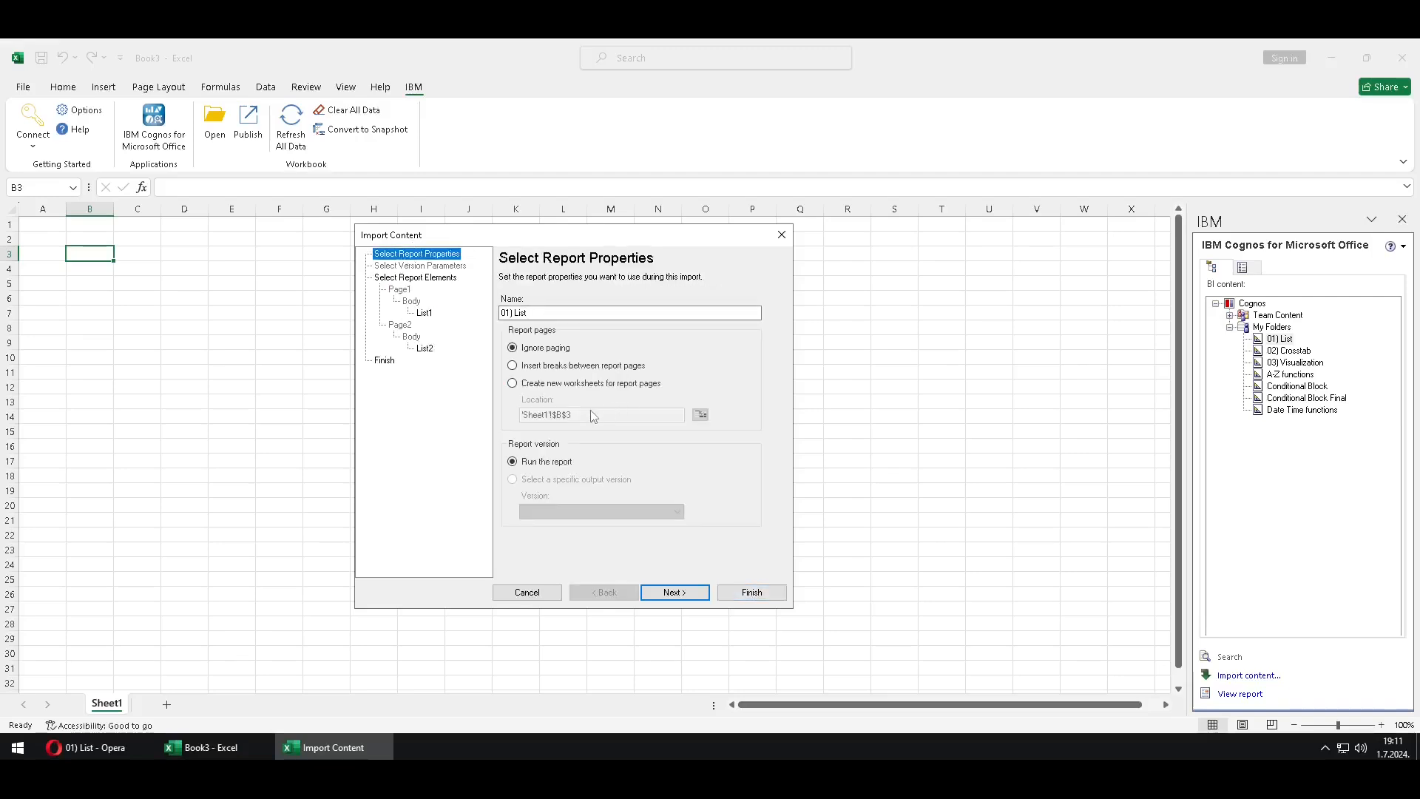
{"action": "key", "text": "ctrl"}
{"action": "left_click_drag", "start_coordinate": [482, 338], "coordinate": [601, 362]}
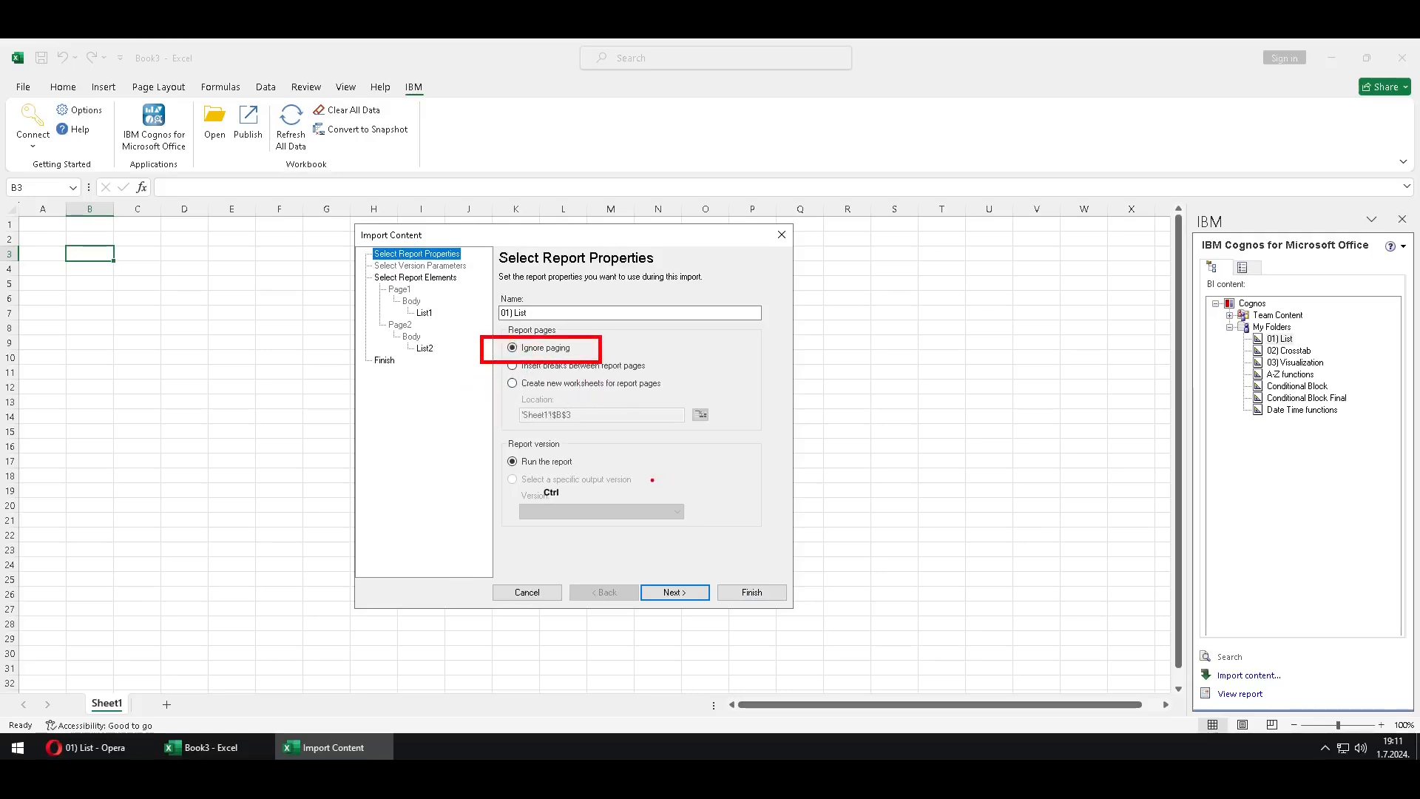
{"action": "key", "text": "Escape"}
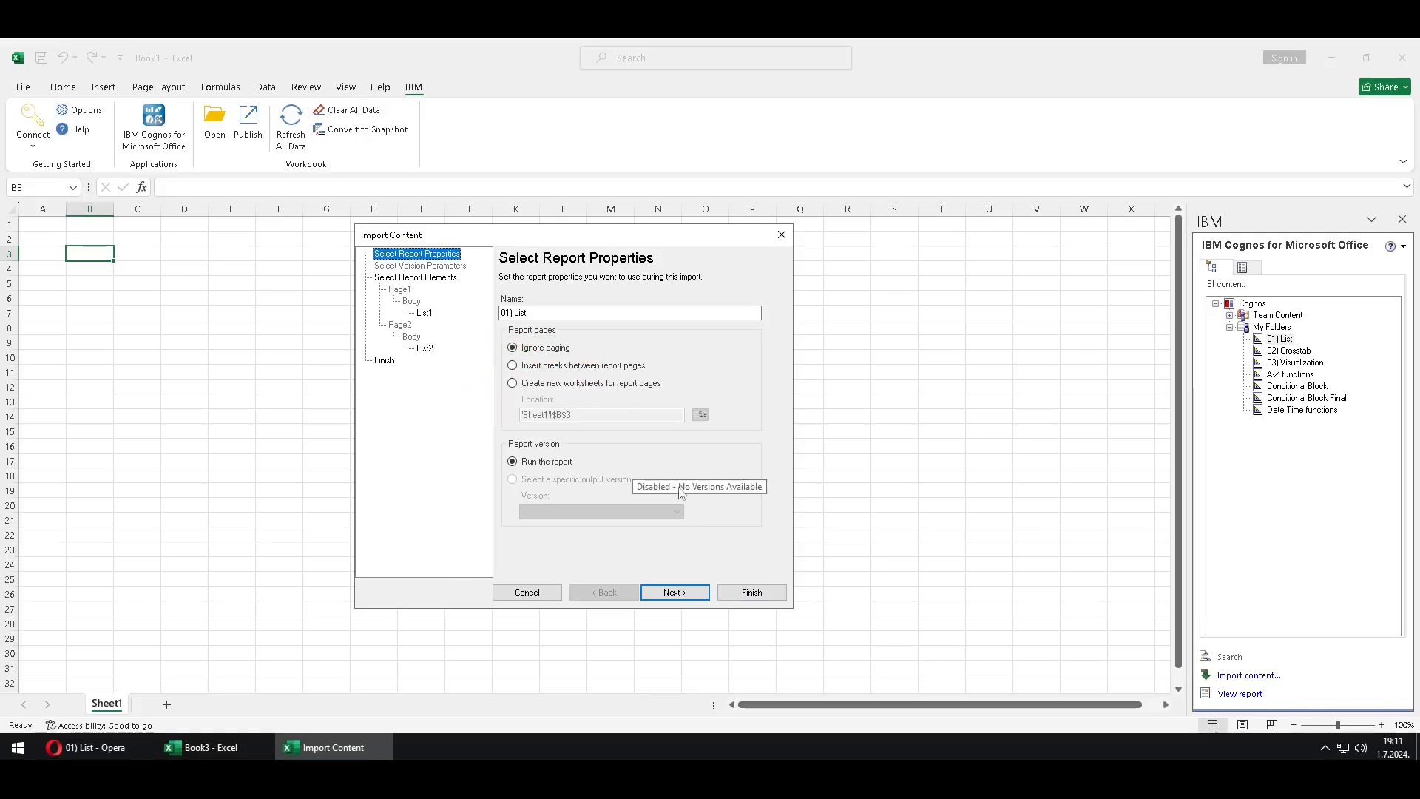
{"action": "left_click", "coordinate": [752, 593]}
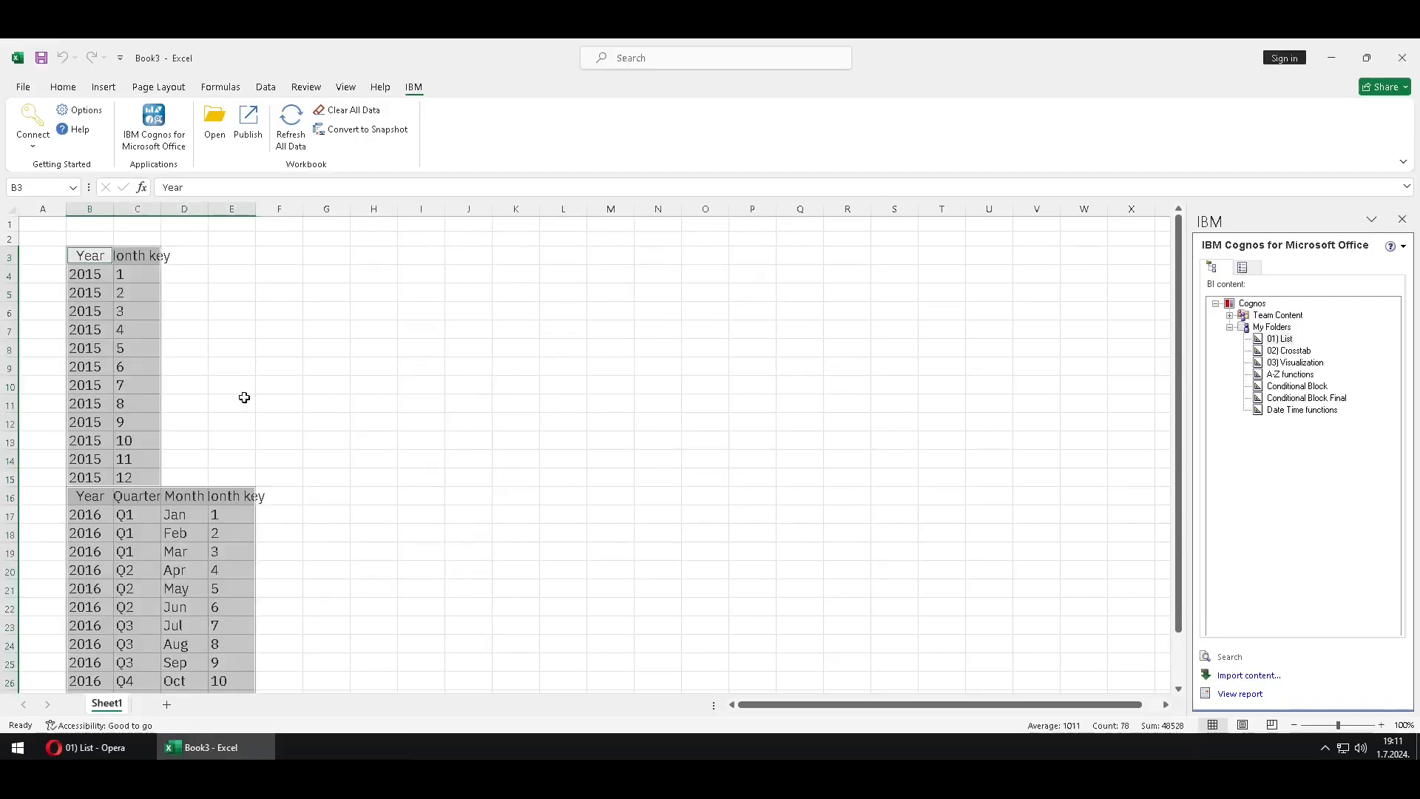
{"action": "left_click", "coordinate": [278, 349]}
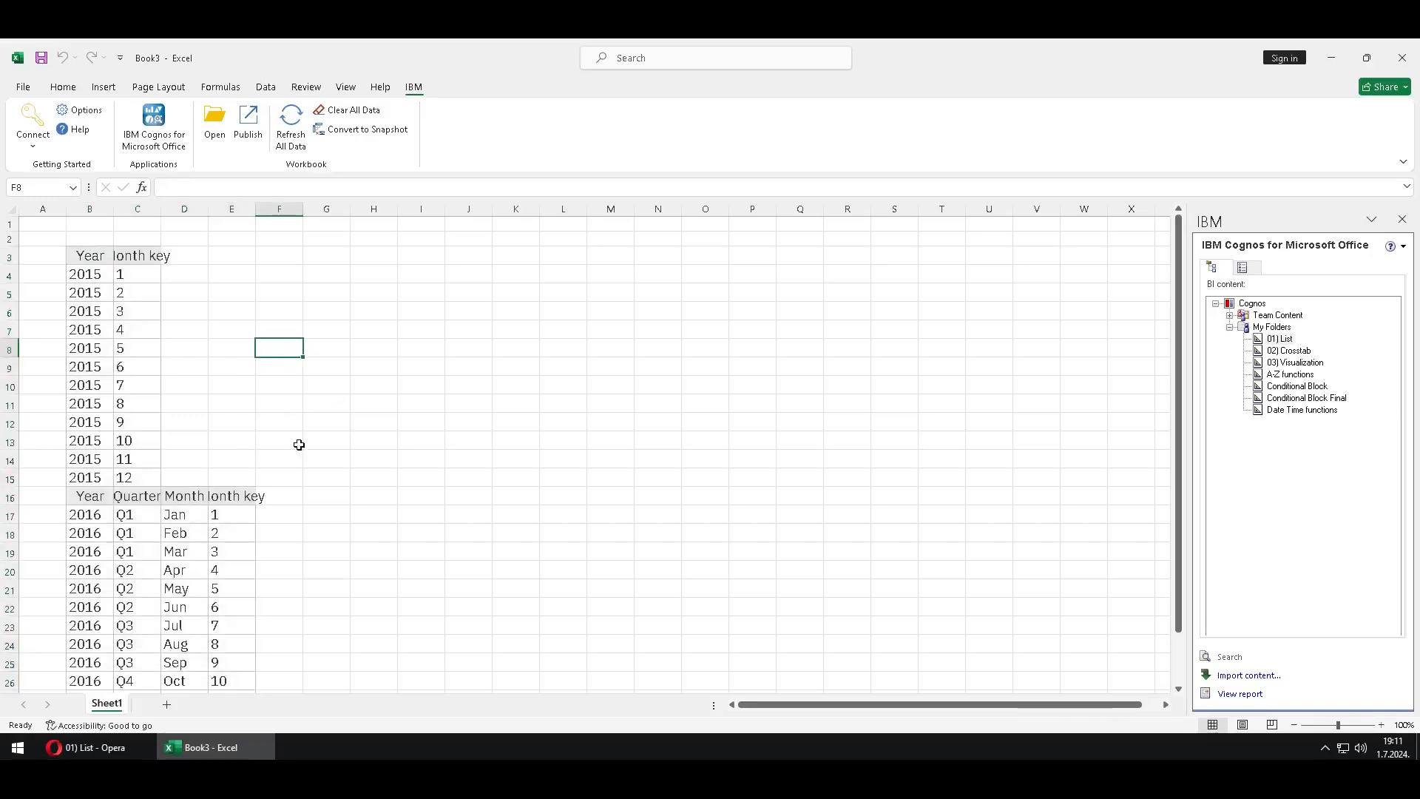
- Check the print preview to see how the imported lists are laid out on the page, and return to the worksheet
{"action": "left_click", "coordinate": [24, 87]}
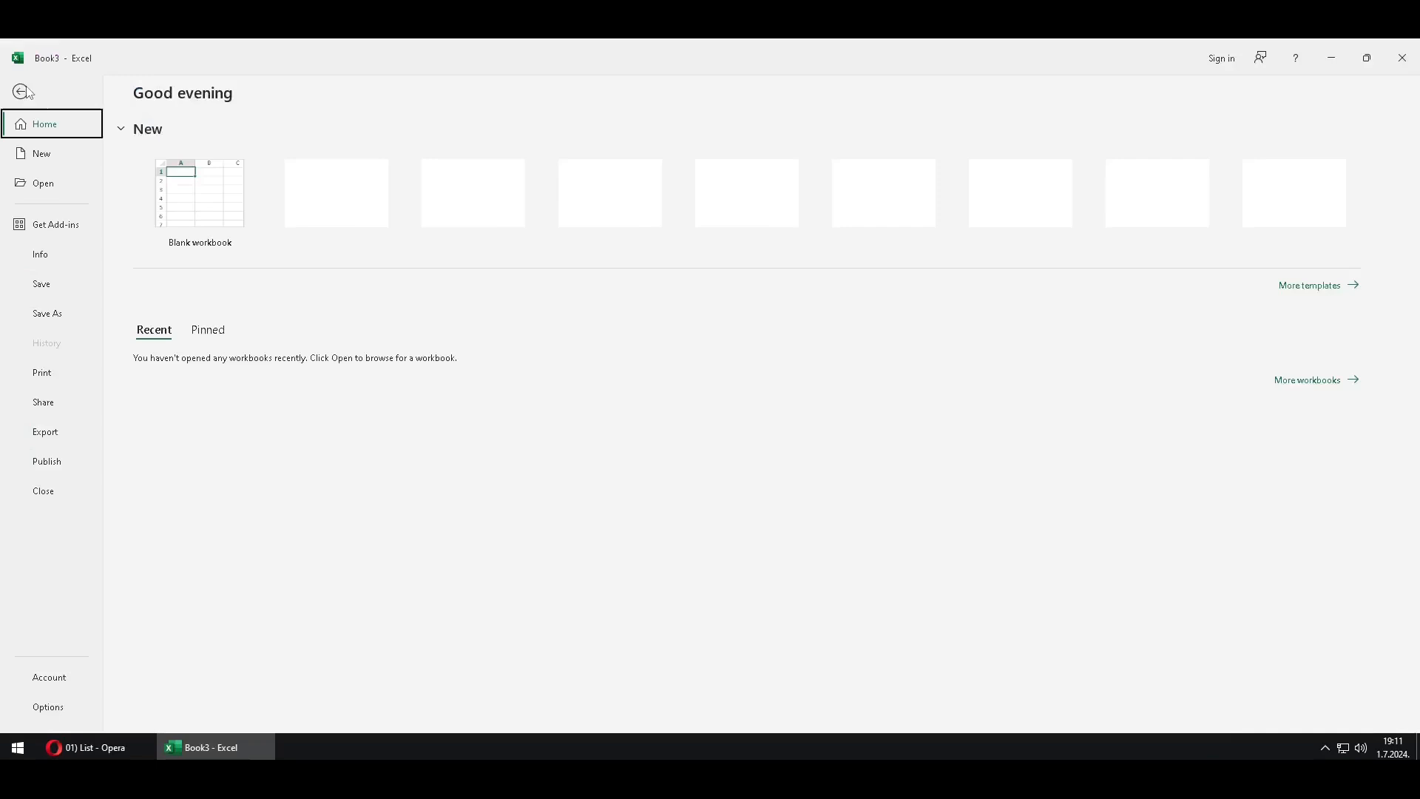
{"action": "left_click", "coordinate": [60, 377]}
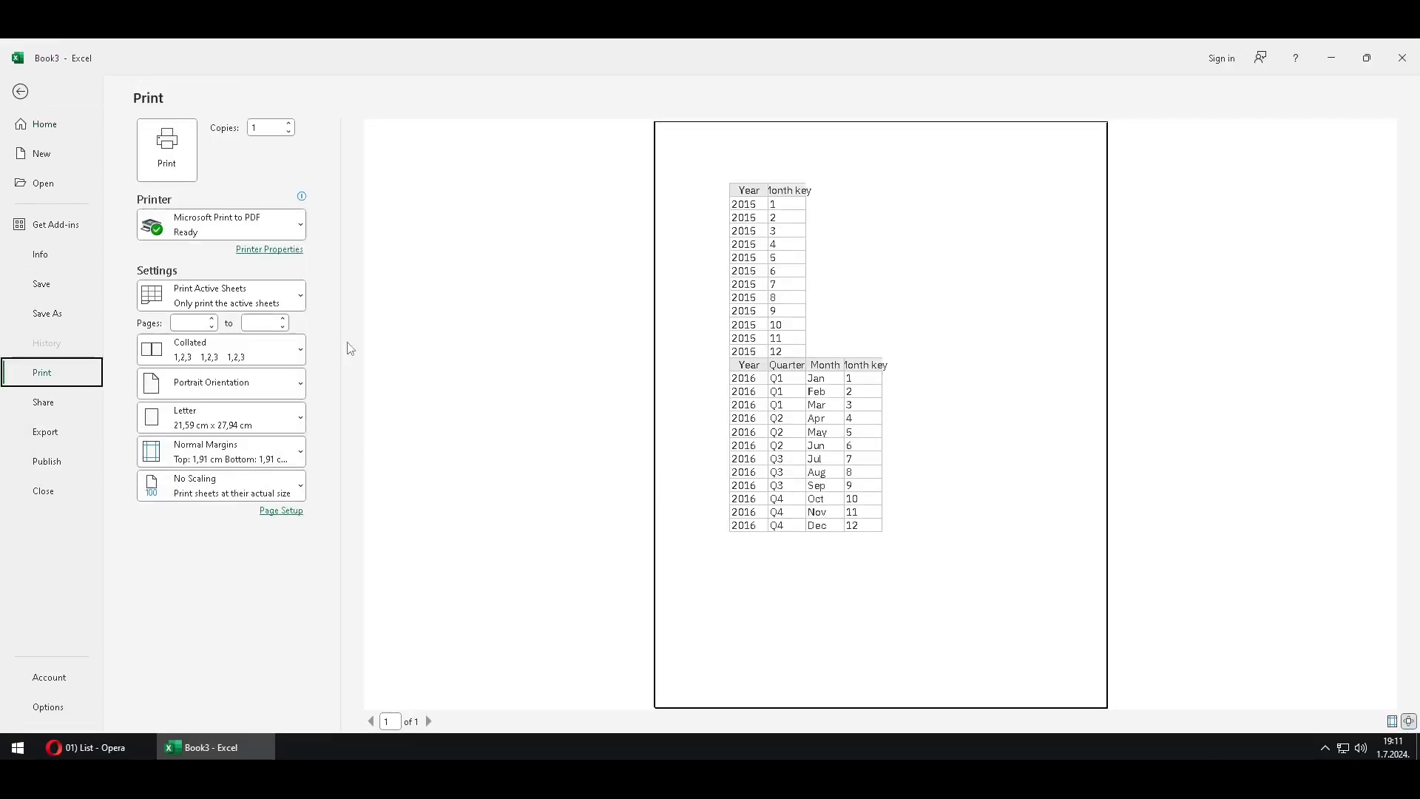
{"action": "left_click", "coordinate": [21, 92]}
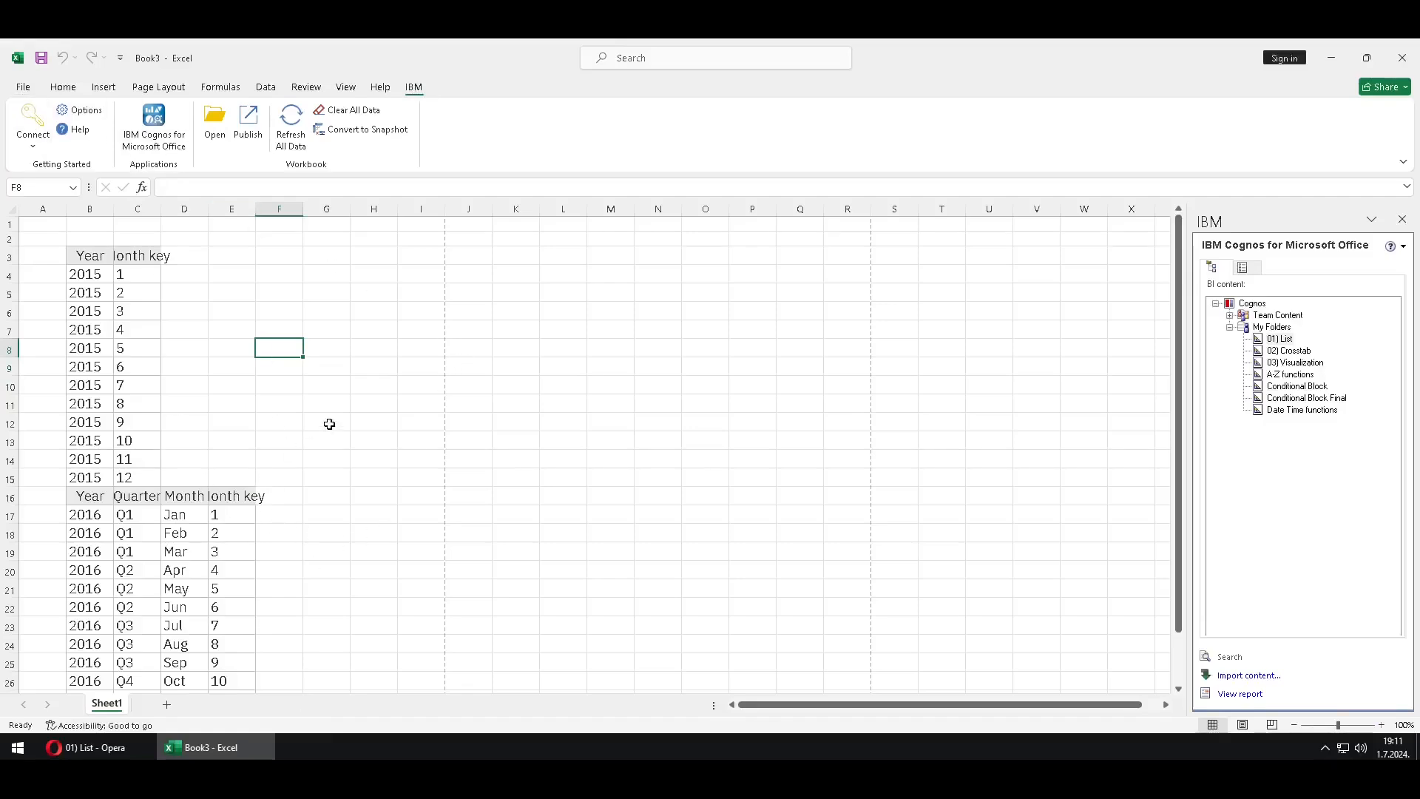
- Examine the custom entries in the workbook's cell styles gallery
{"action": "left_click", "coordinate": [319, 250]}
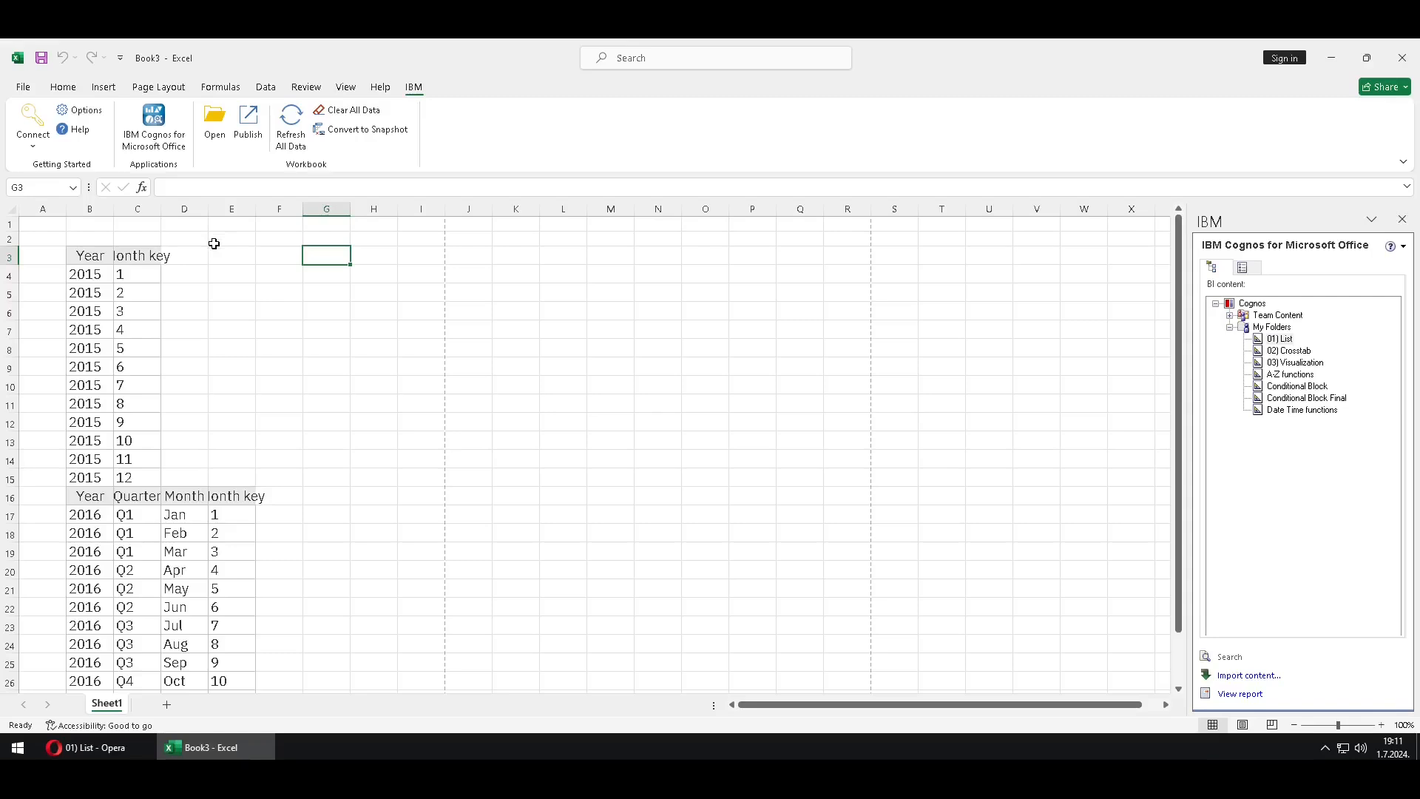
{"action": "left_click", "coordinate": [65, 87]}
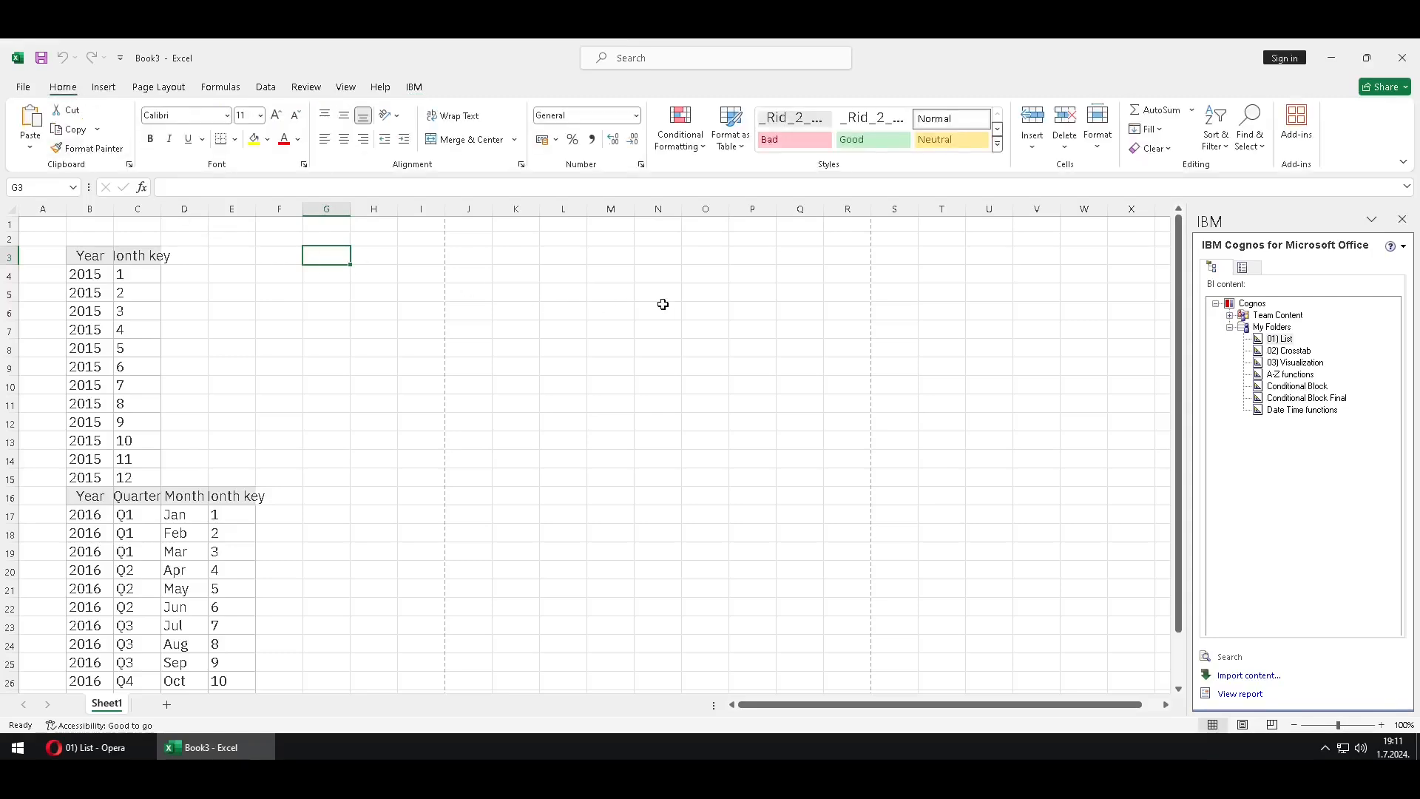
{"action": "left_click", "coordinate": [998, 145]}
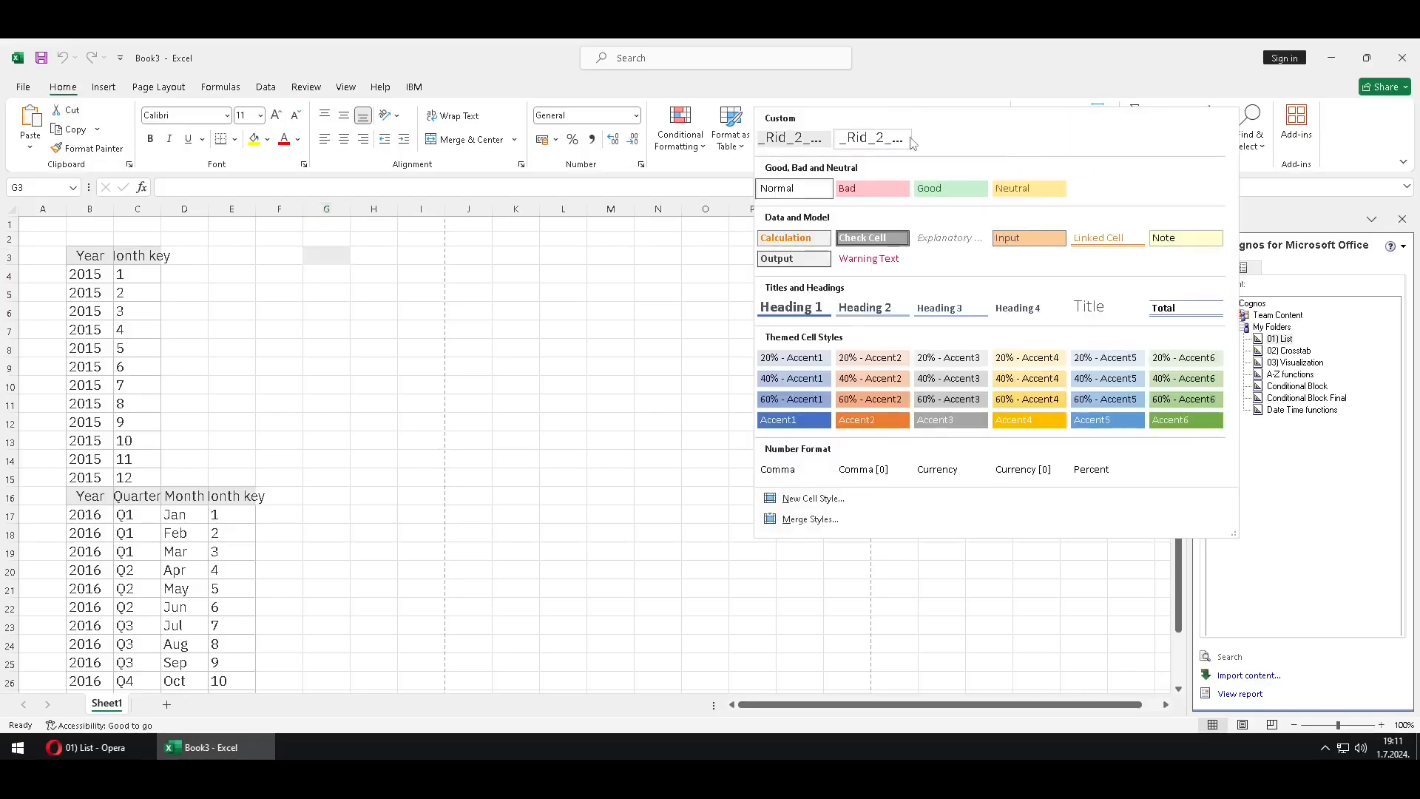
{"action": "key", "text": "ctrl+2"}
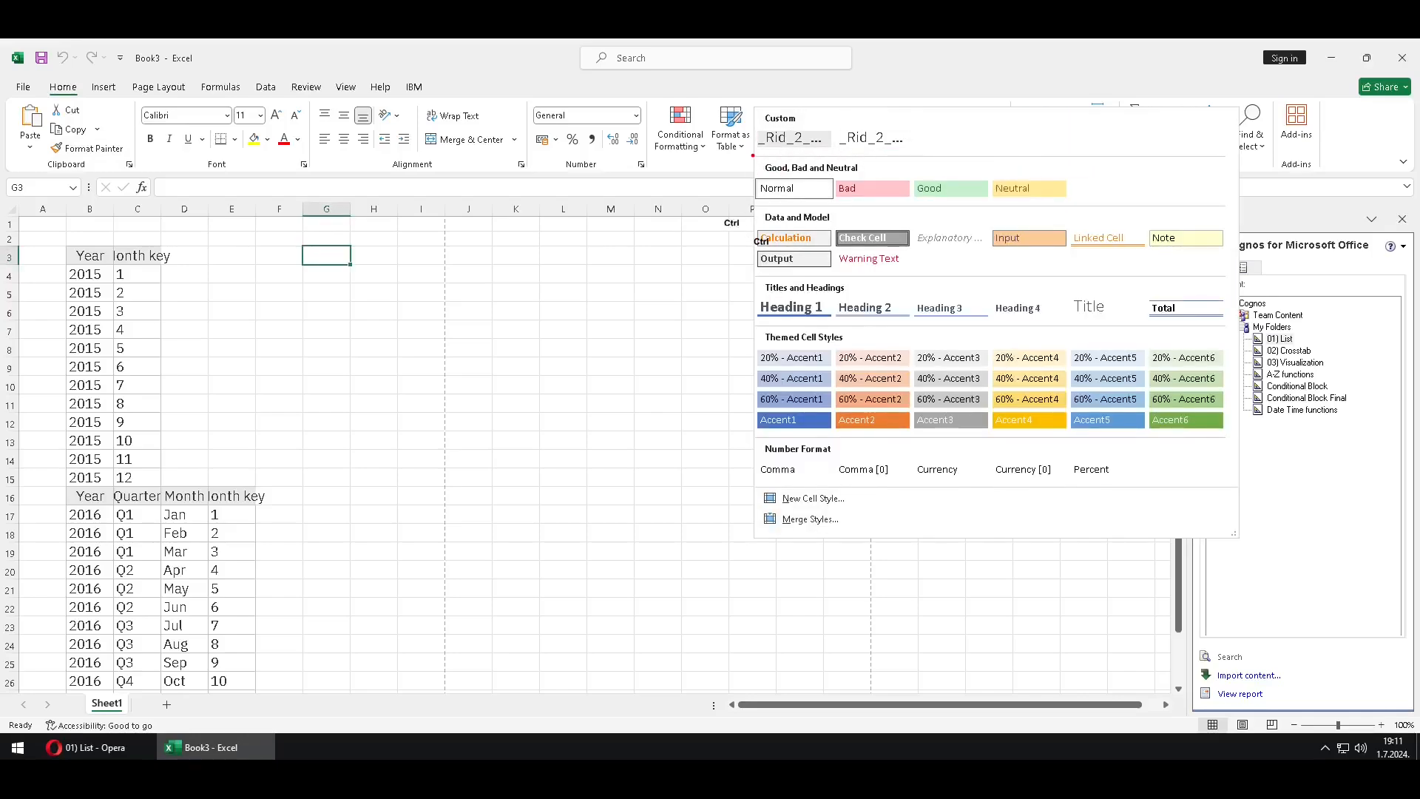
{"action": "mouse_move", "coordinate": [732, 120]}
{"action": "left_mouse_down"}
{"action": "mouse_move", "coordinate": [851, 164]}
{"action": "mouse_move", "coordinate": [911, 164]}
{"action": "left_mouse_up"}
{"action": "key", "text": "Escape"}
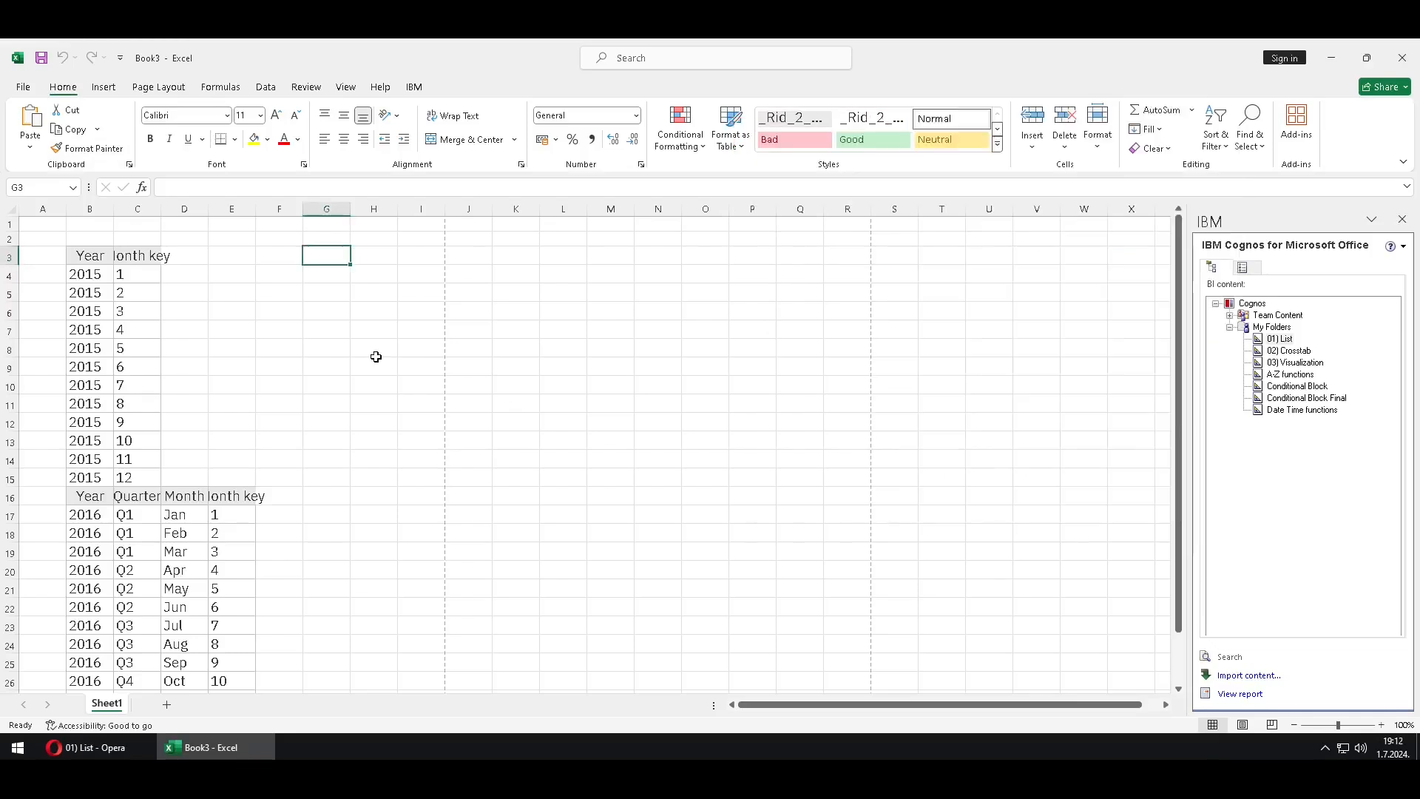
- Review the named ranges for the imported lists in the Name Manager and close it
{"action": "left_click", "coordinate": [220, 87]}
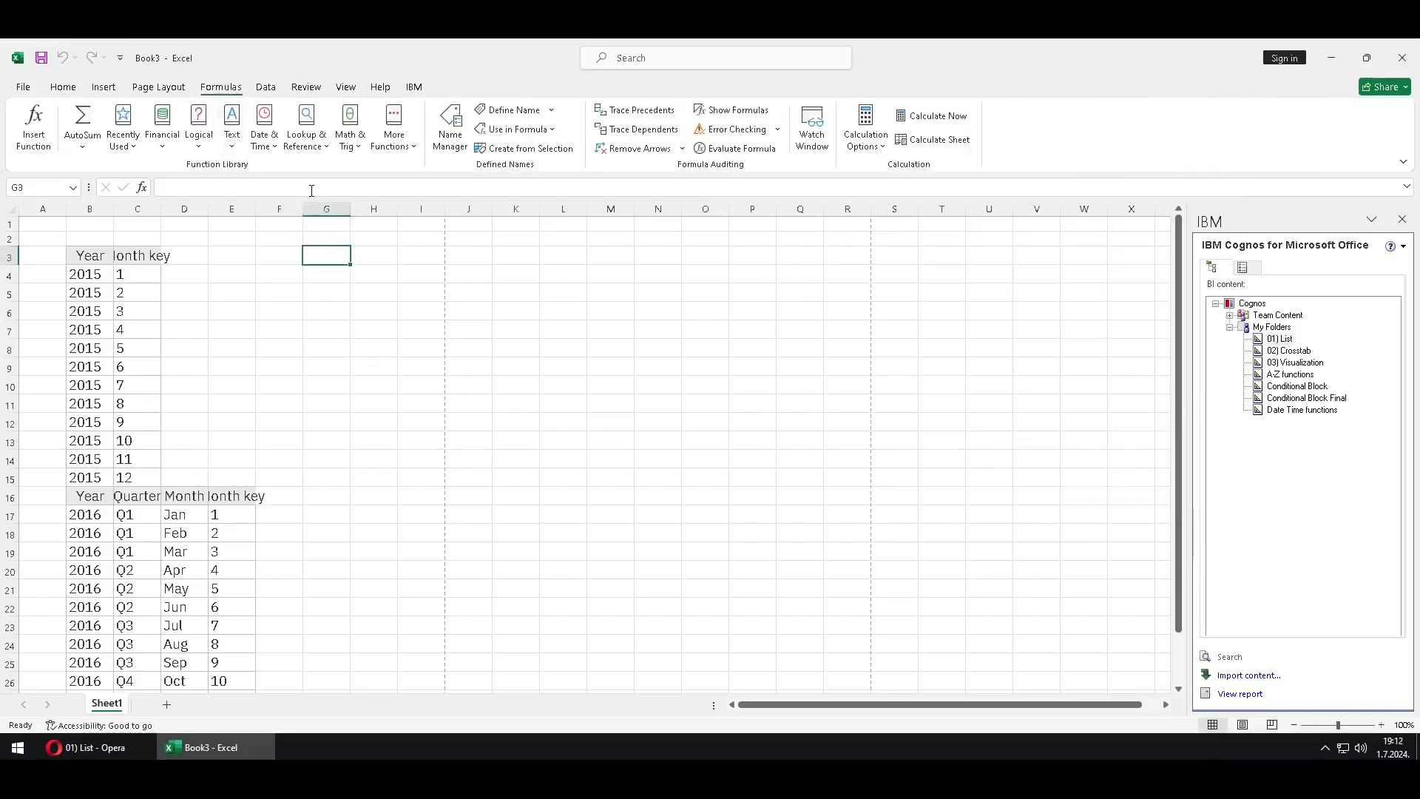
{"action": "left_click", "coordinate": [448, 127]}
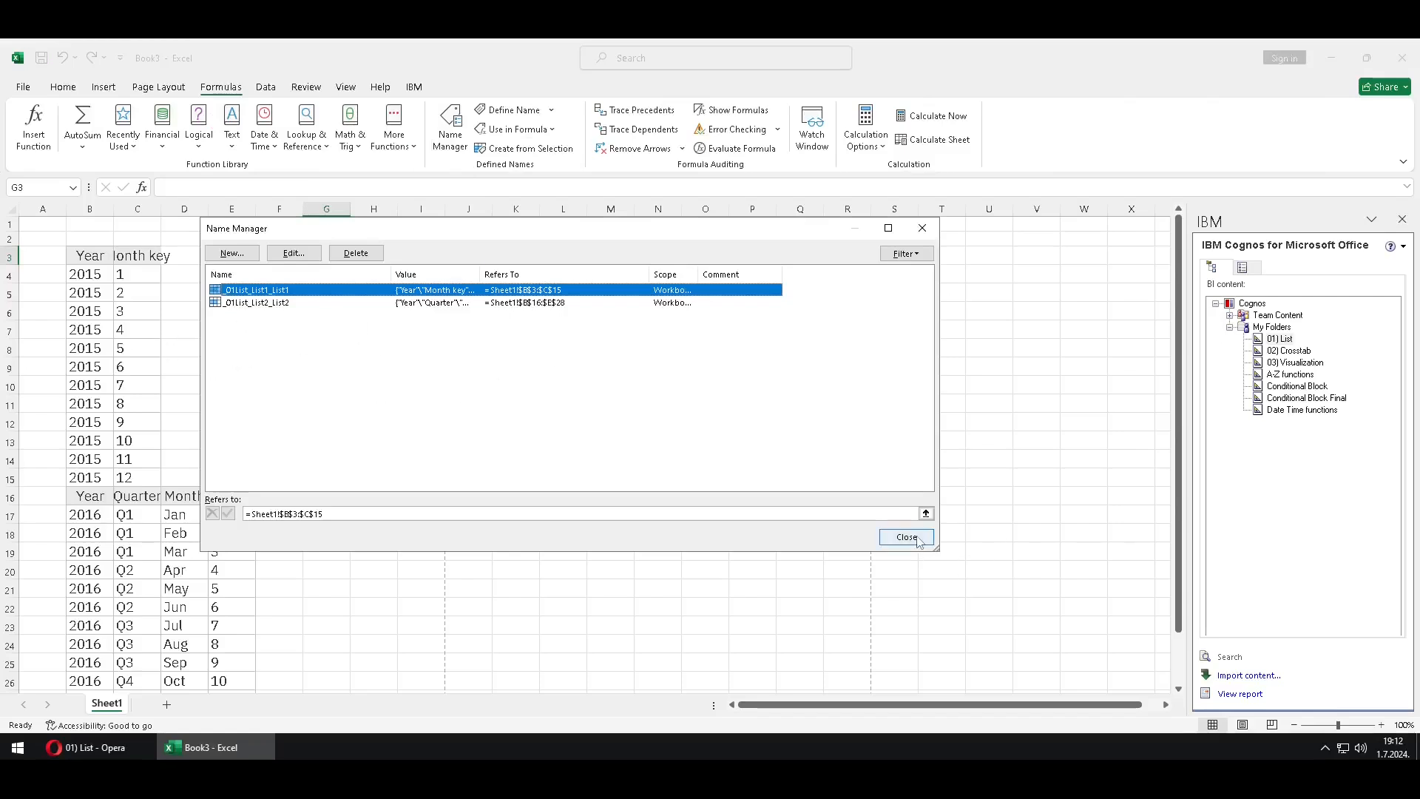
{"action": "left_click", "coordinate": [907, 538]}
{"action": "left_click", "coordinate": [222, 441]}
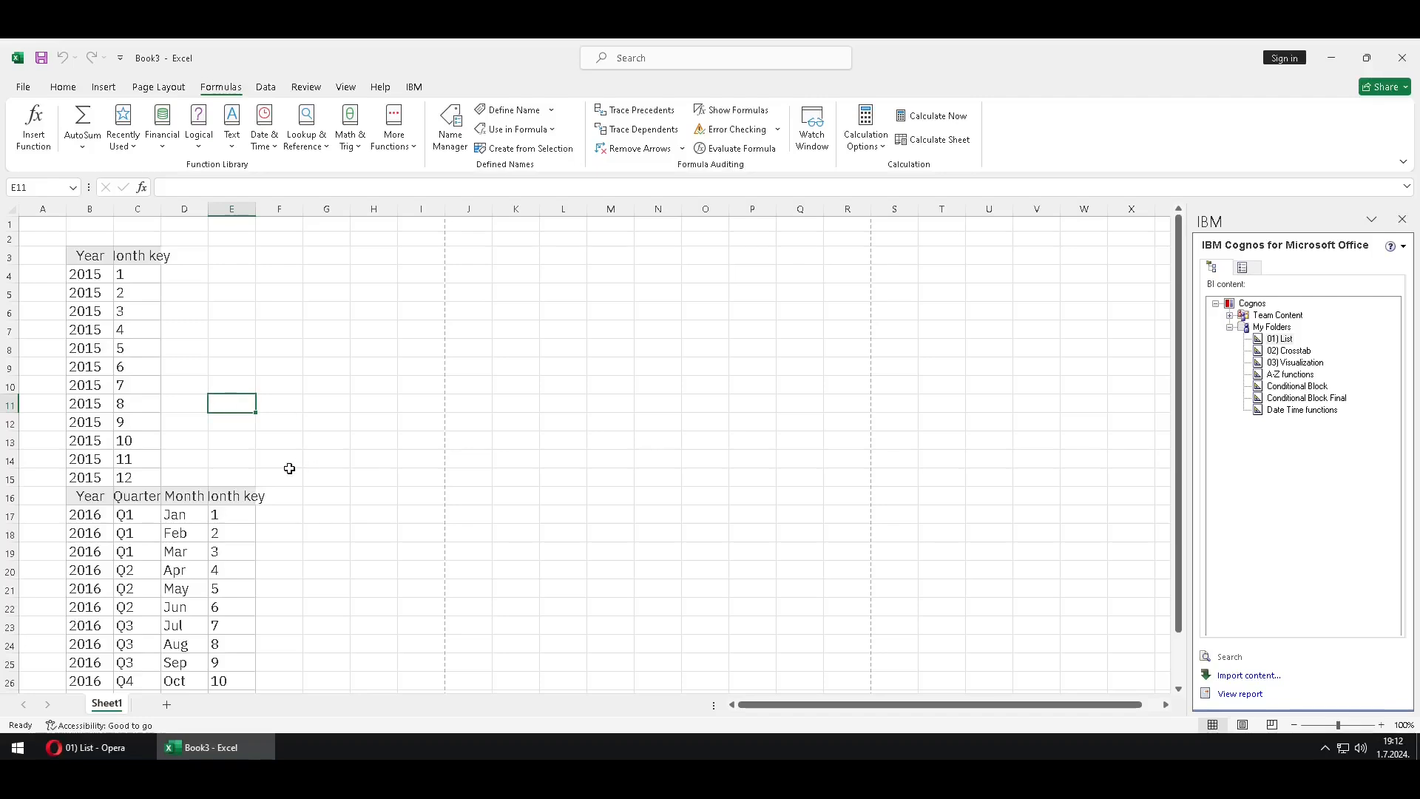
{"action": "left_click_drag", "start_coordinate": [222, 441], "coordinate": [292, 477]}
{"action": "left_click_drag", "start_coordinate": [98, 296], "coordinate": [46, 235]}
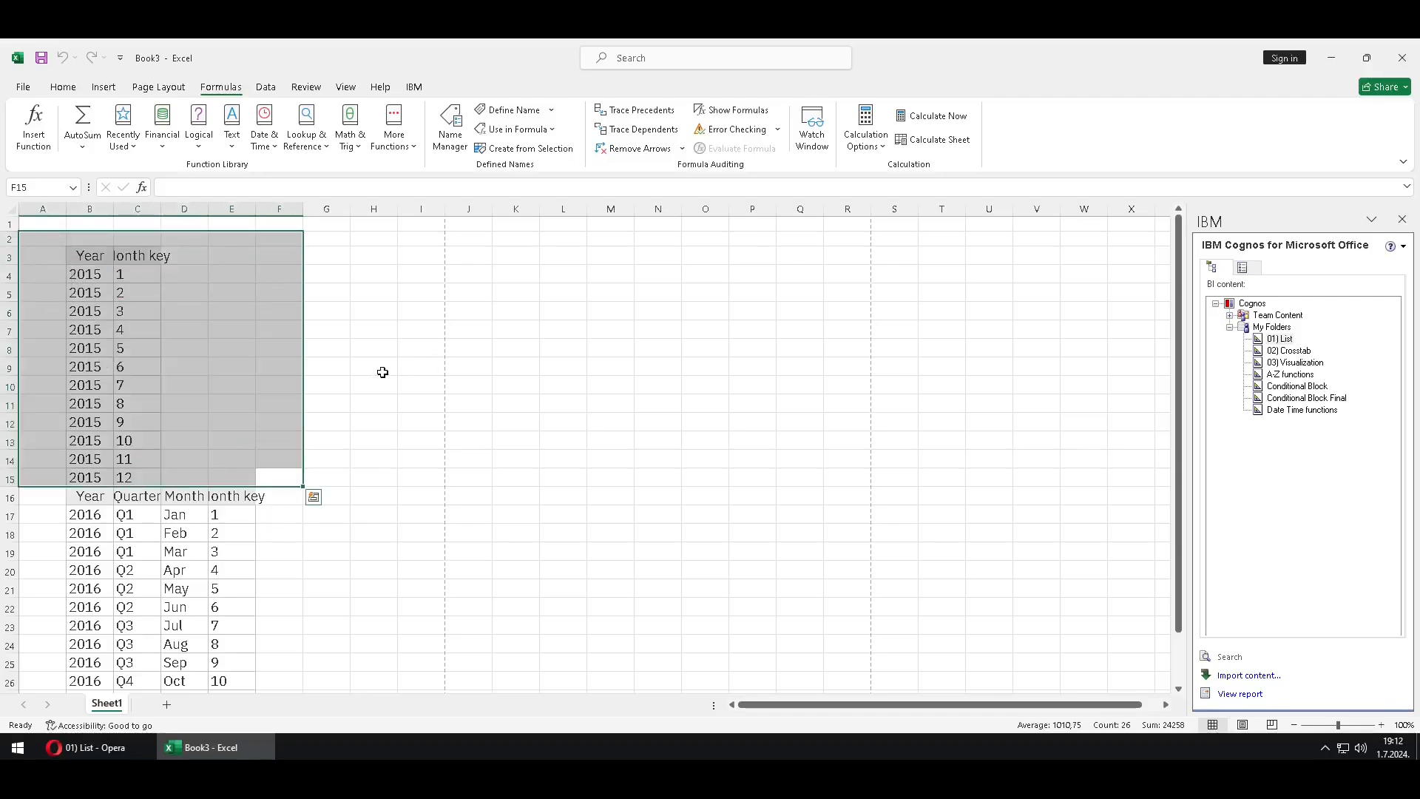
{"action": "left_click", "coordinate": [383, 372]}
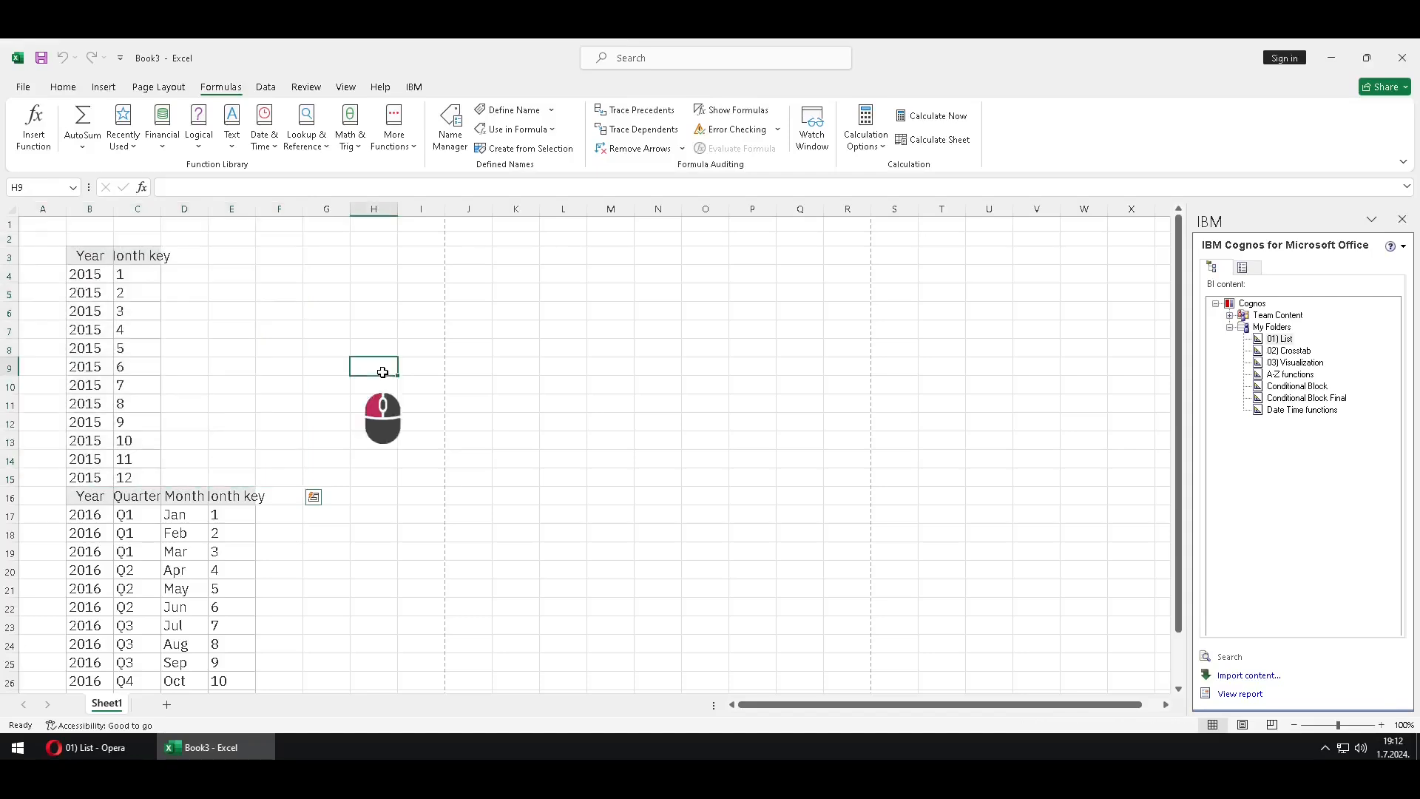
- Remove the imported 01) List report together with its data from the workbook
{"action": "left_click", "coordinate": [1245, 268]}
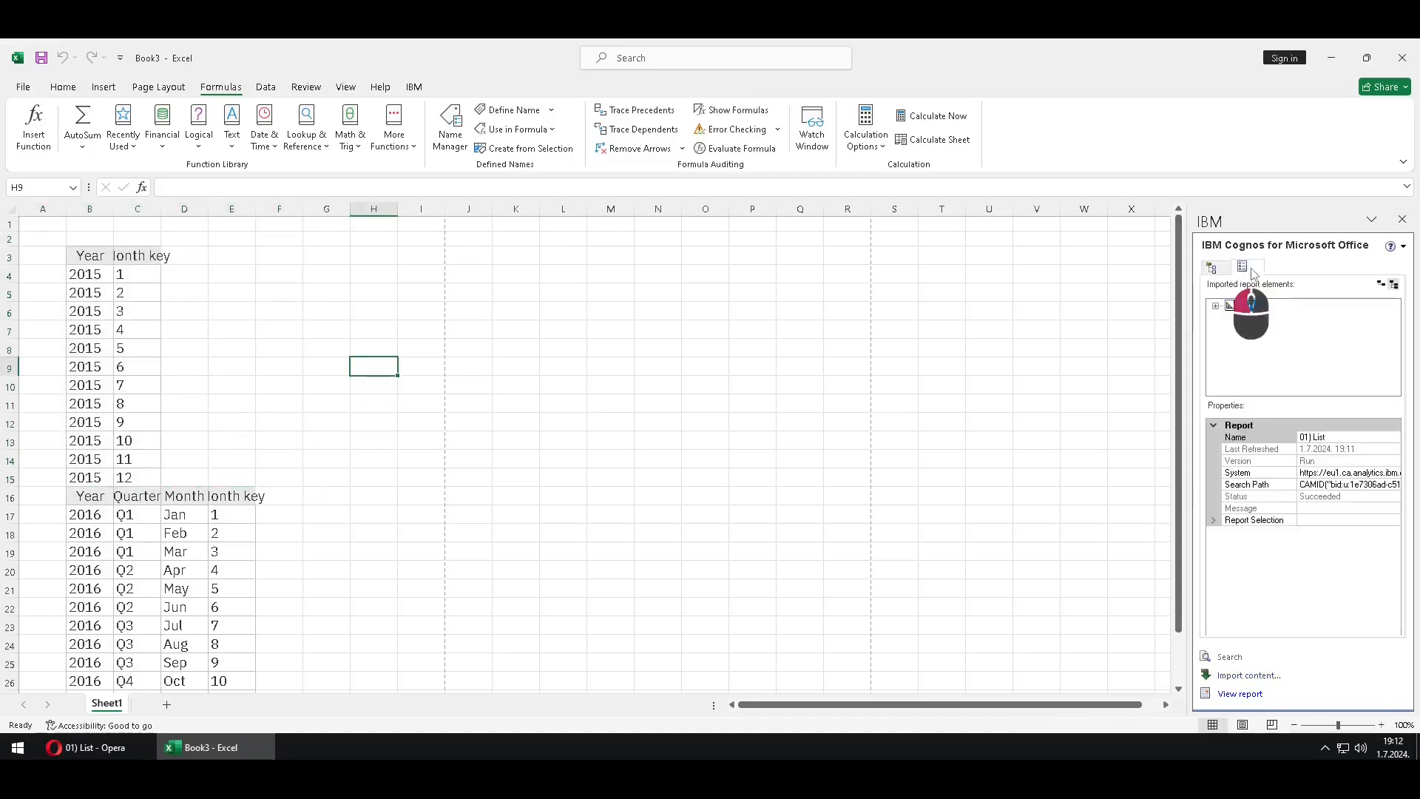
{"action": "right_click", "coordinate": [1254, 314]}
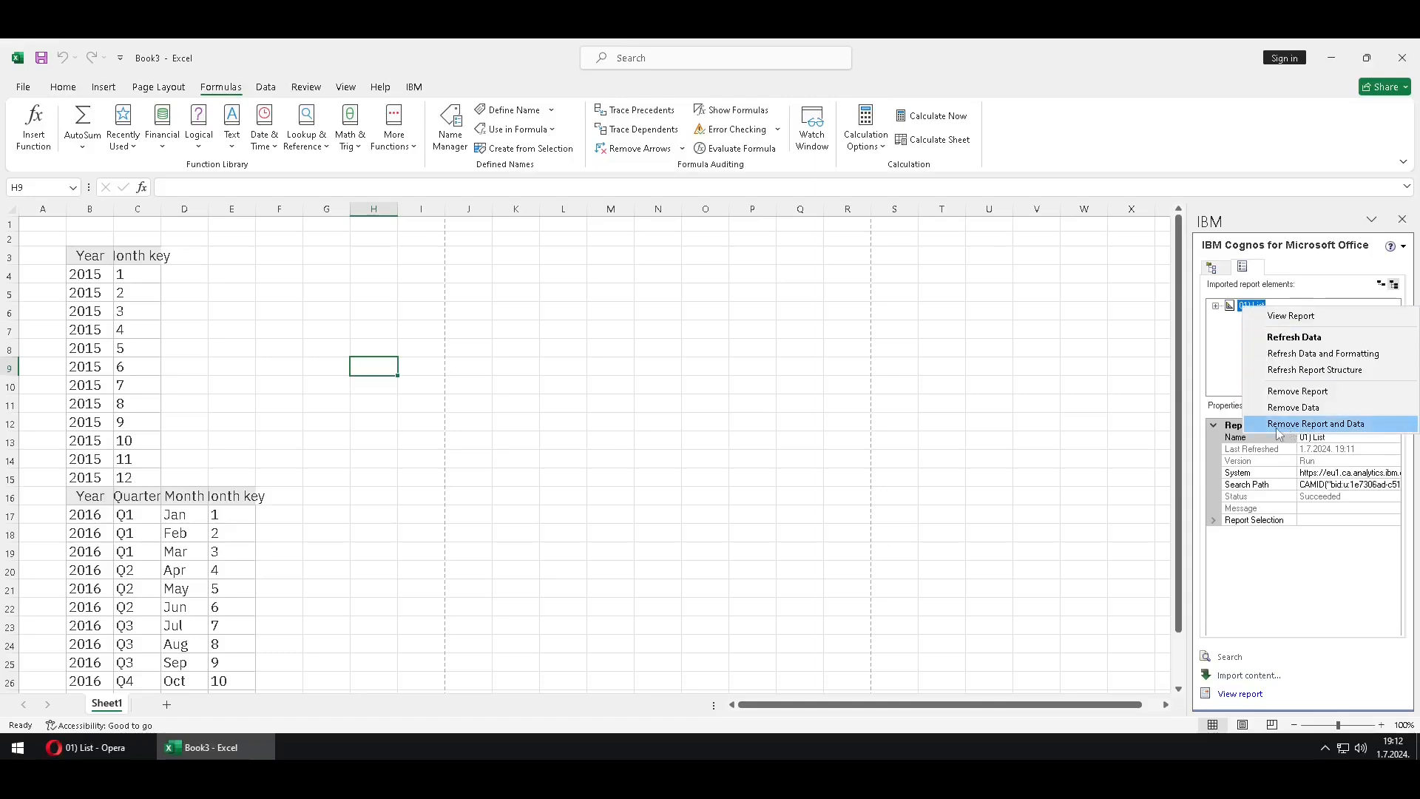
{"action": "left_click", "coordinate": [1332, 425]}
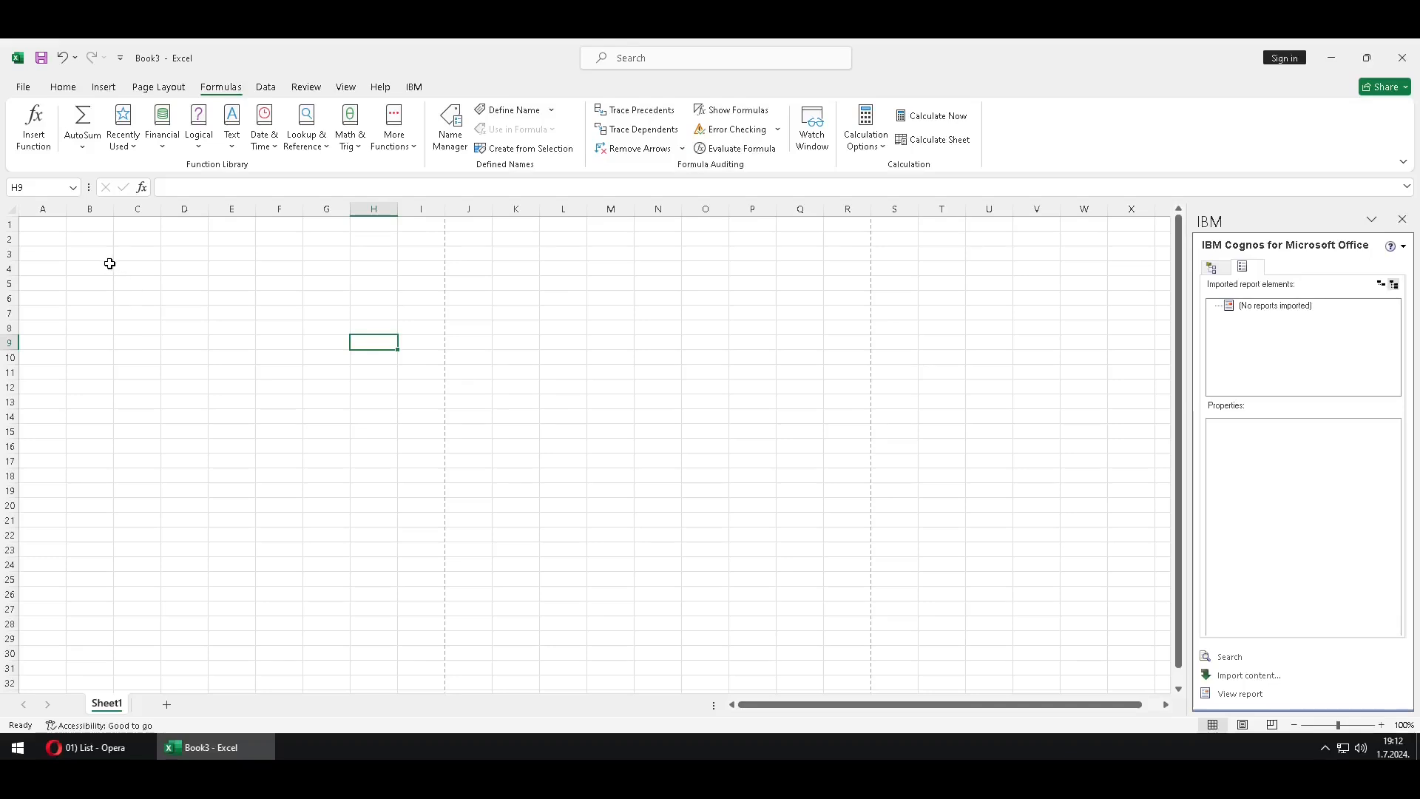
- Open the 01) List report for import at cell B3 of Sheet1 and choose to insert breaks between report pages
{"action": "left_click", "coordinate": [99, 256]}
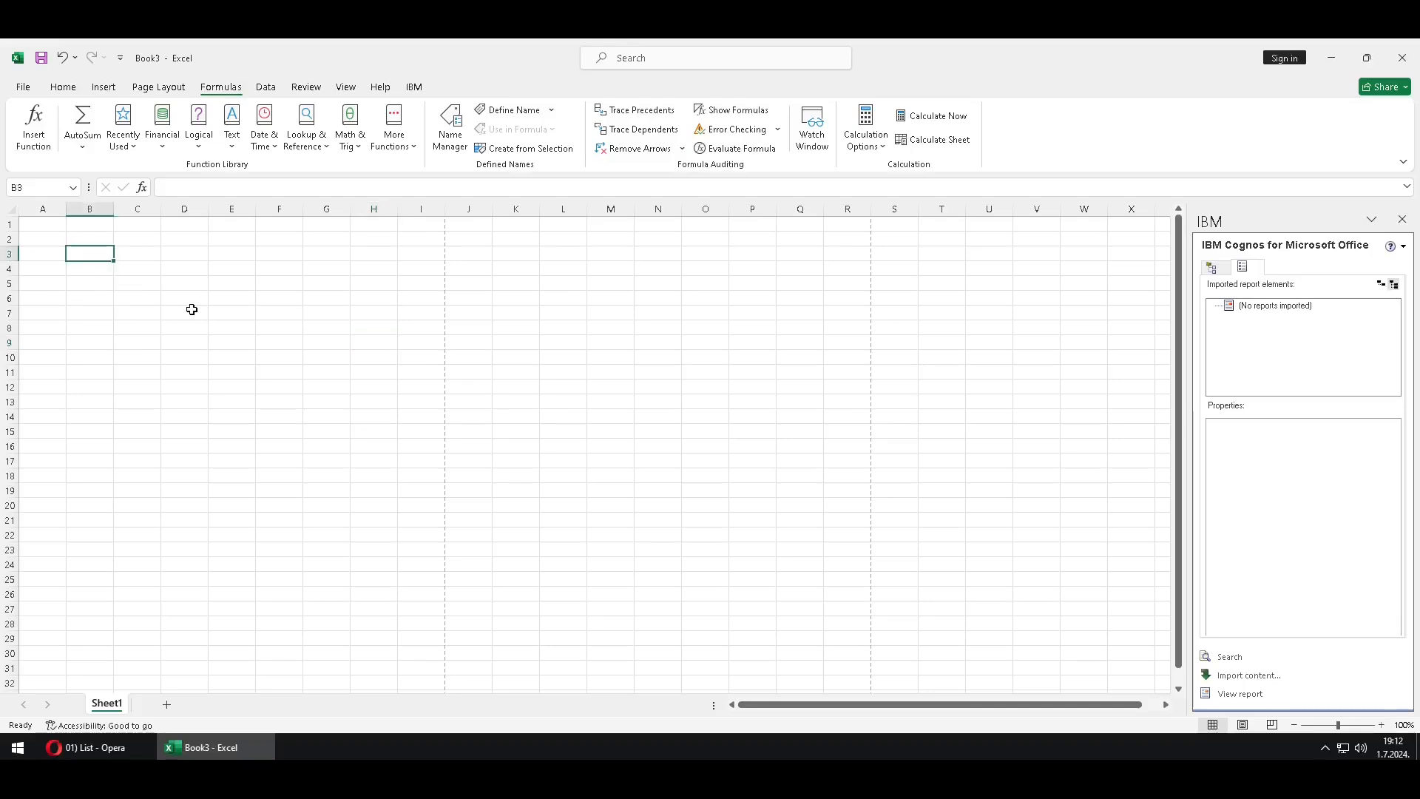
{"action": "left_click", "coordinate": [1222, 271]}
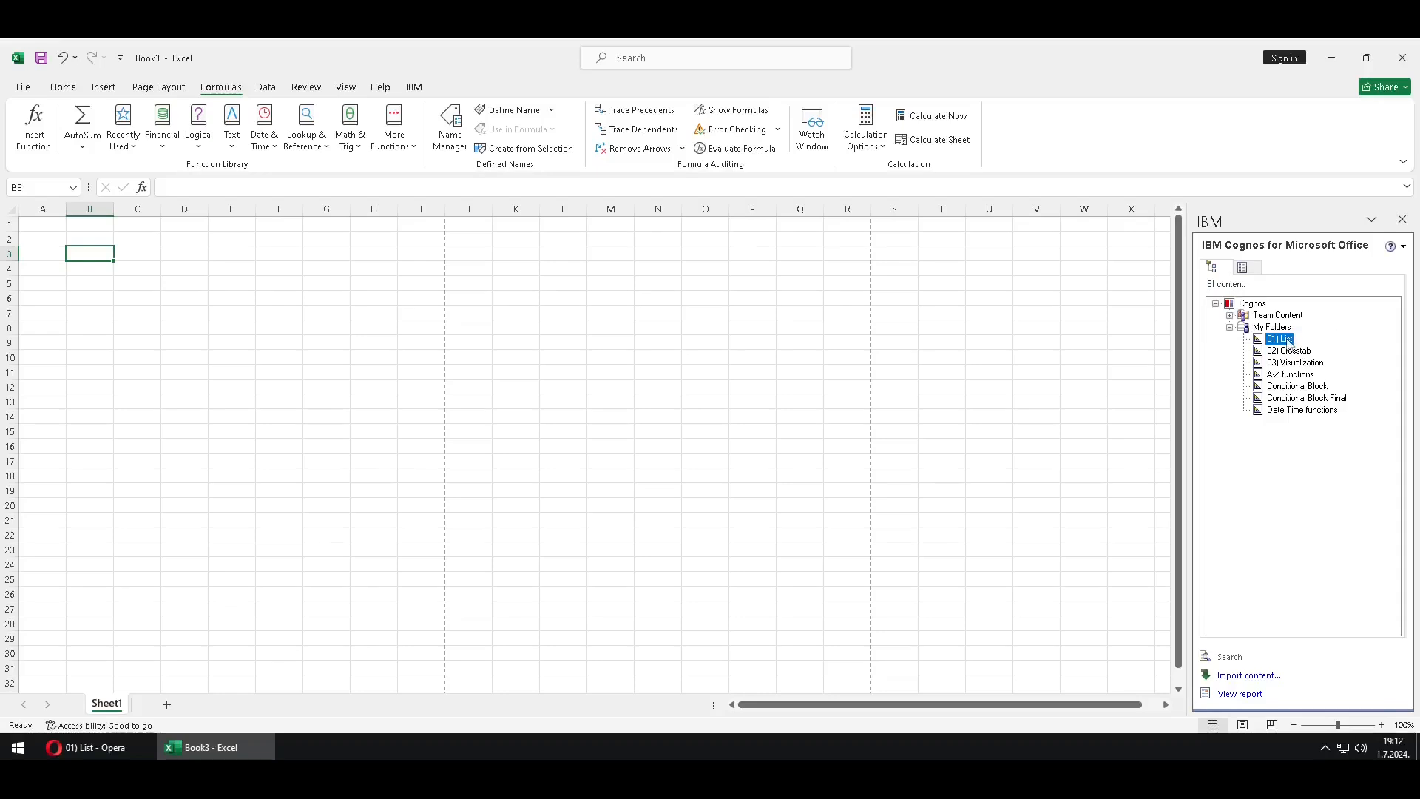
{"action": "double_click", "coordinate": [1288, 342]}
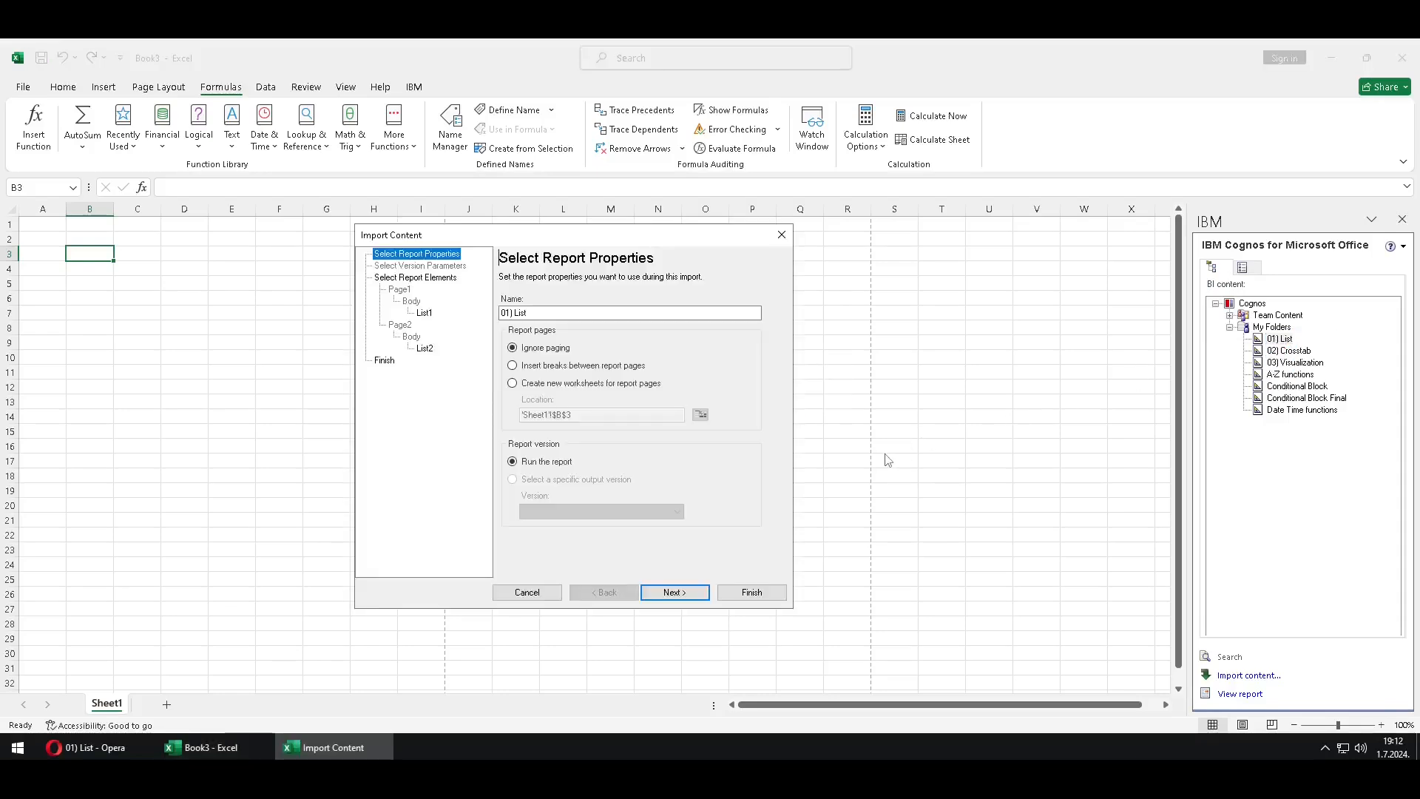
{"action": "left_click", "coordinate": [513, 366]}
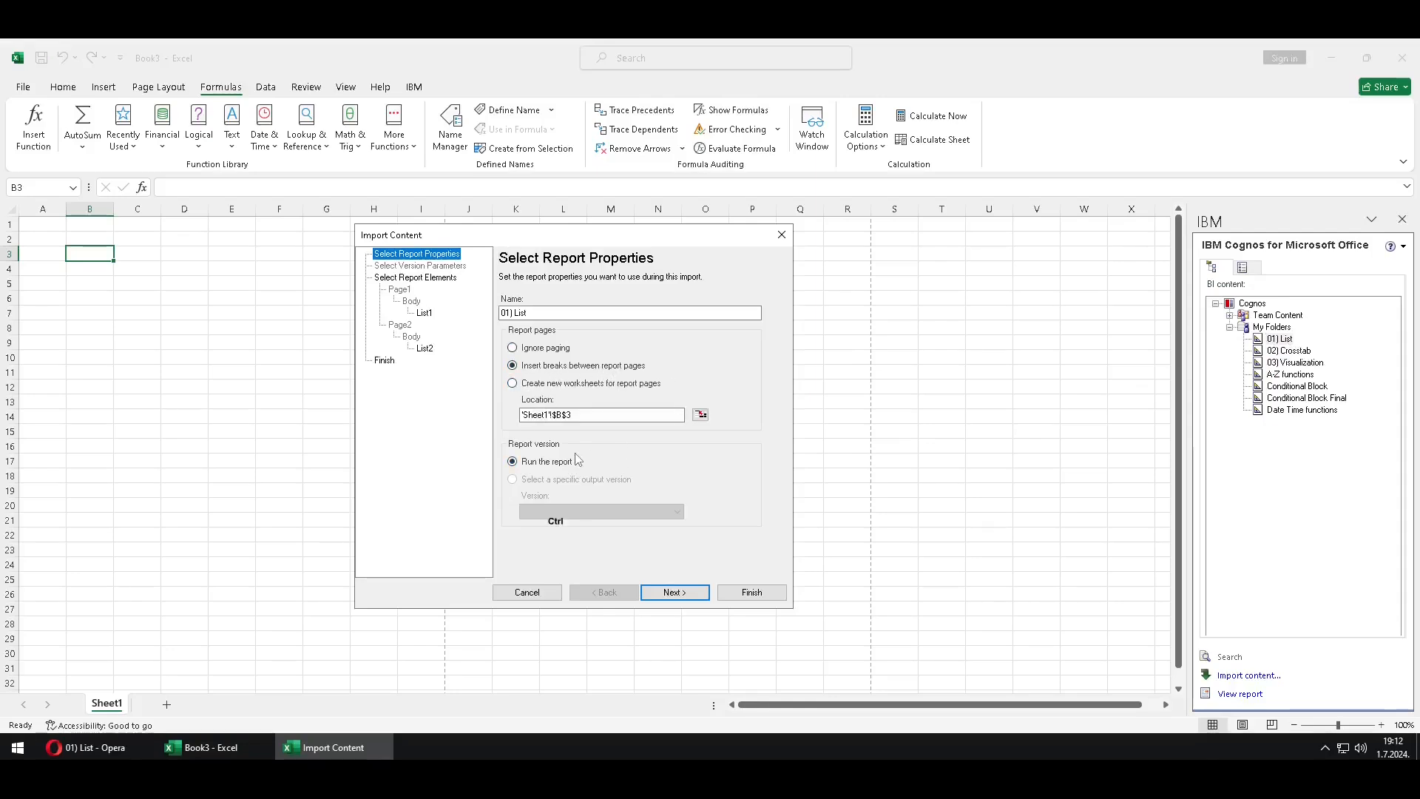
{"action": "key", "text": "ctrl+2"}
{"action": "left_click_drag", "start_coordinate": [494, 390], "coordinate": [624, 434]}
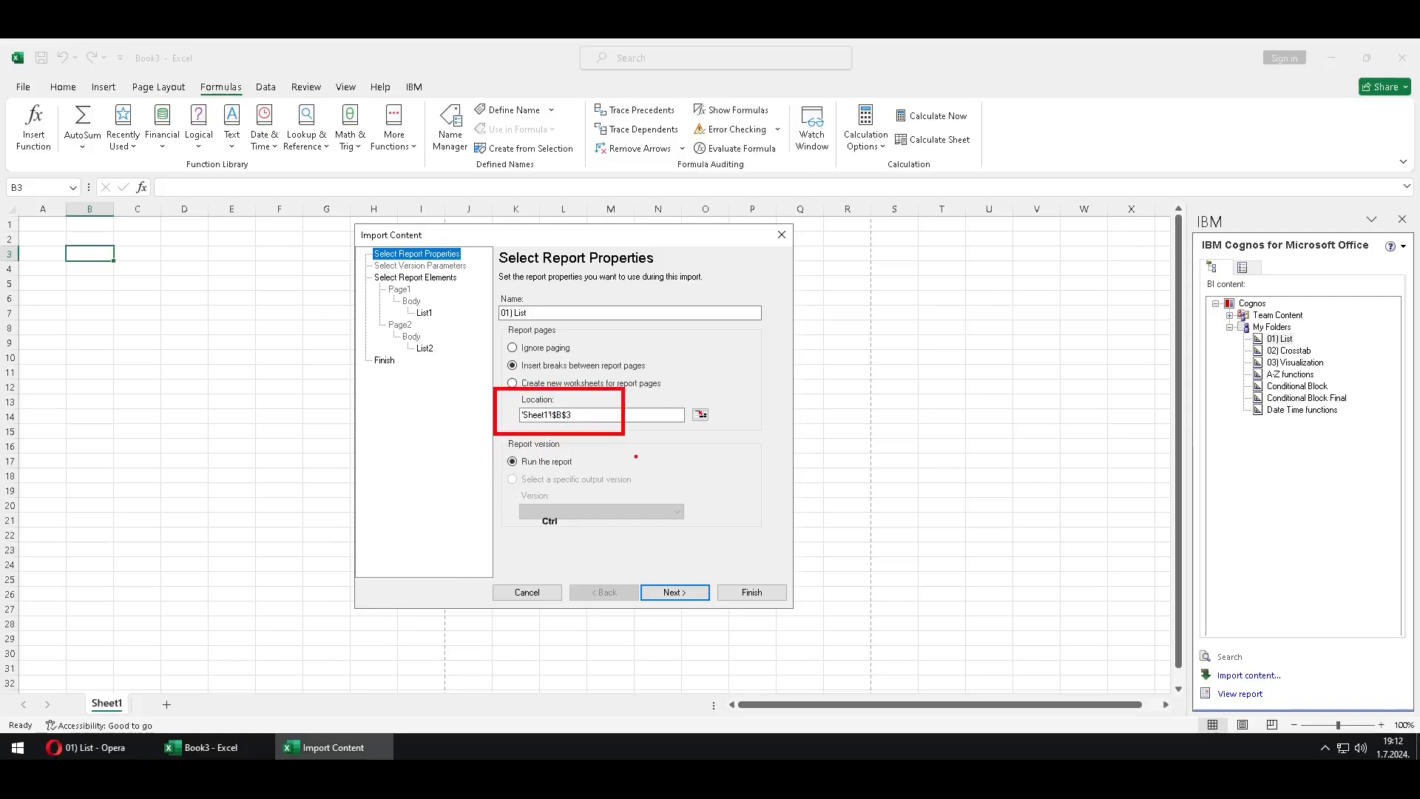
{"action": "key", "text": "Escape"}
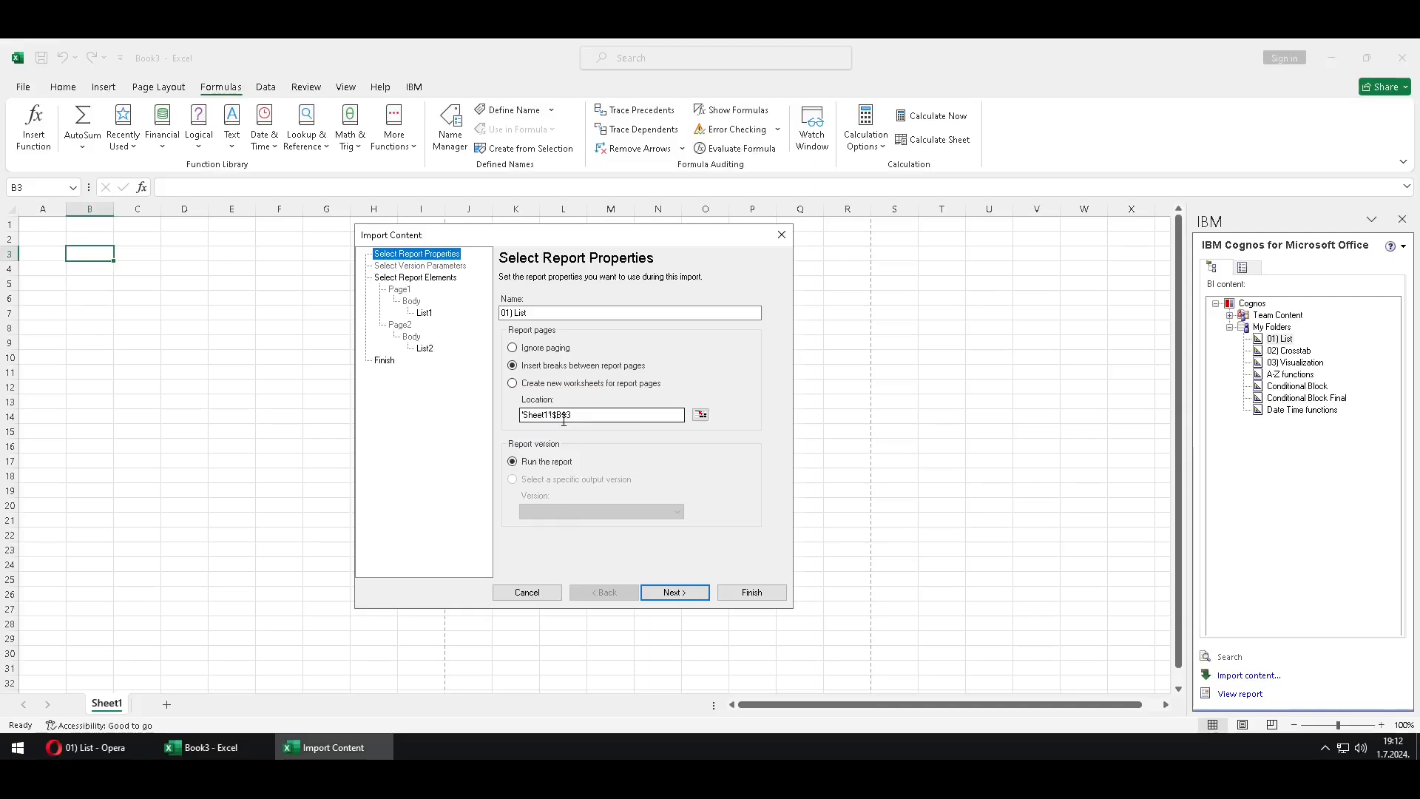
- Try to change the import location to $P$3 on Sheet1 and run the import of the 01) List report
{"action": "left_click", "coordinate": [563, 416]}
{"action": "key", "text": "BackSpace"}
{"action": "type", "text": "P"}
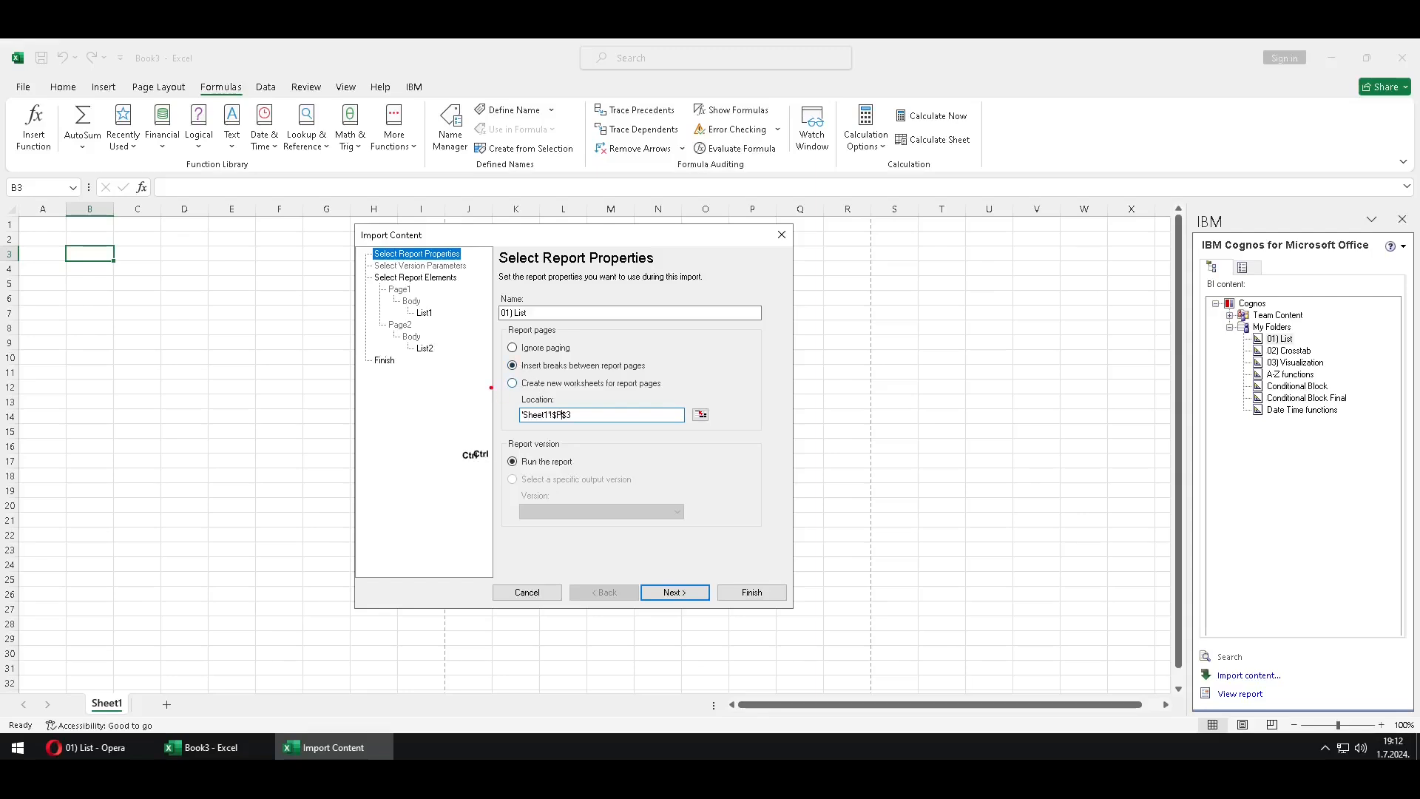
{"action": "left_click_drag", "start_coordinate": [490, 357], "coordinate": [676, 378]}
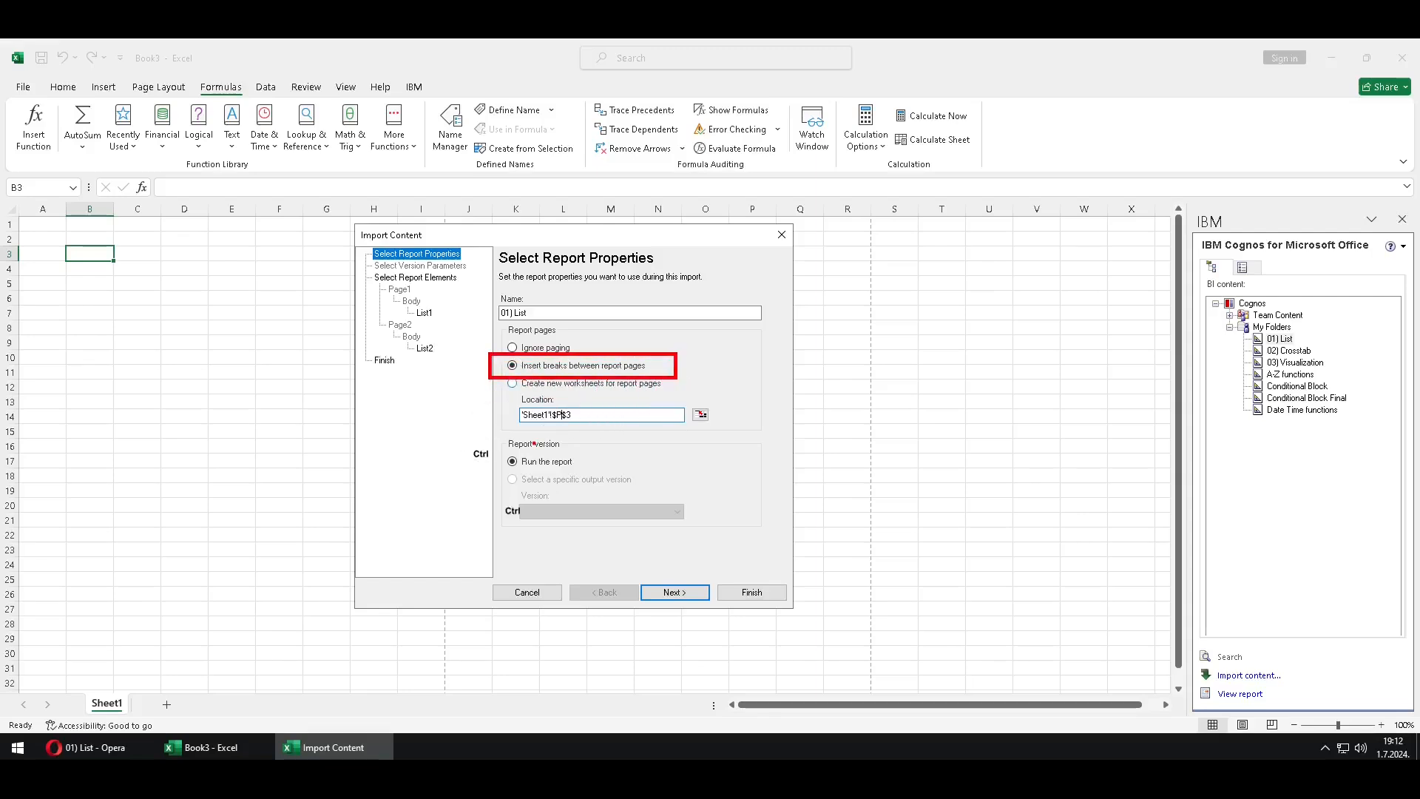
{"action": "mouse_move", "coordinate": [532, 435]}
{"action": "left_mouse_down"}
{"action": "mouse_move", "coordinate": [489, 427]}
{"action": "mouse_move", "coordinate": [591, 421]}
{"action": "mouse_move", "coordinate": [517, 453]}
{"action": "left_mouse_up"}
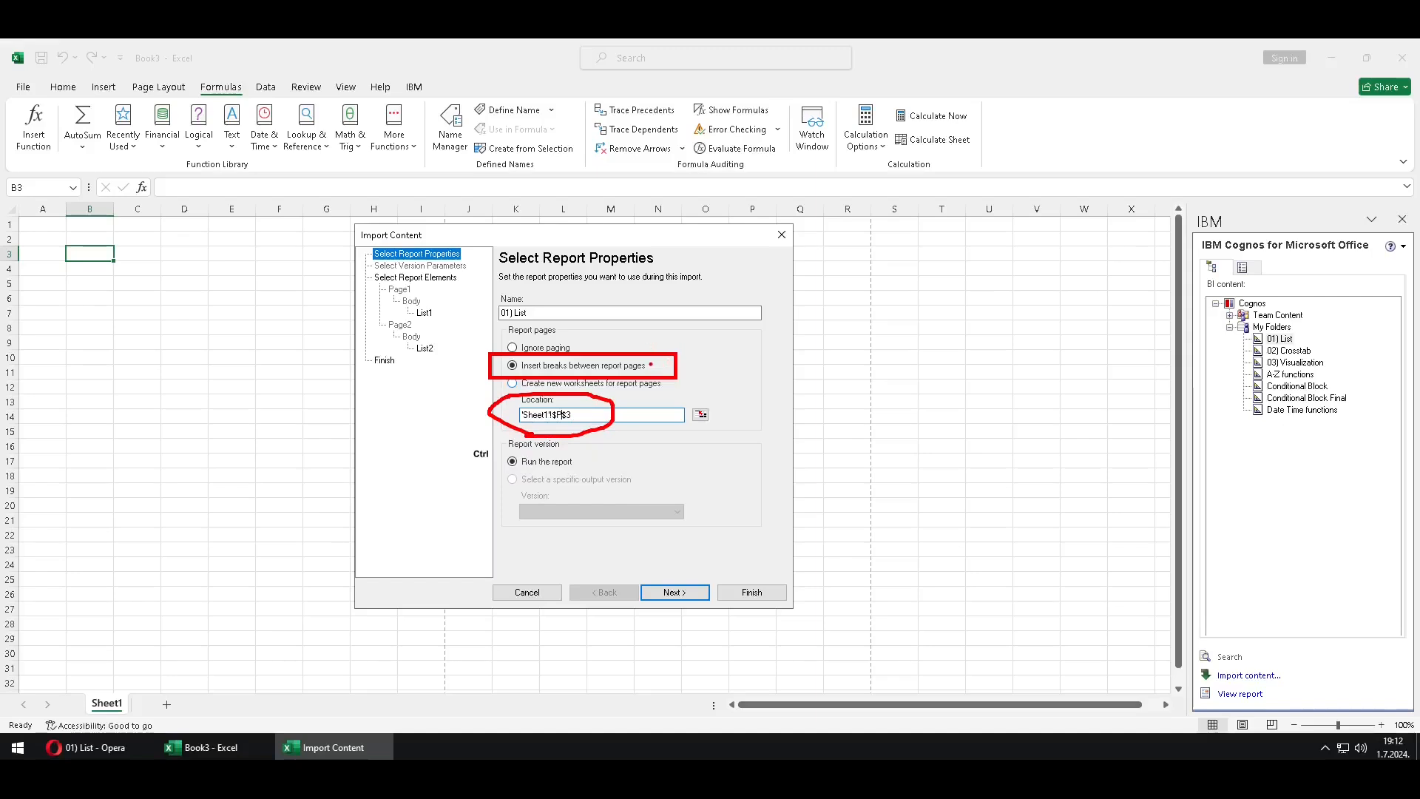
{"action": "mouse_move", "coordinate": [651, 365]}
{"action": "left_mouse_down"}
{"action": "mouse_move", "coordinate": [663, 376]}
{"action": "mouse_move", "coordinate": [695, 339]}
{"action": "left_mouse_up"}
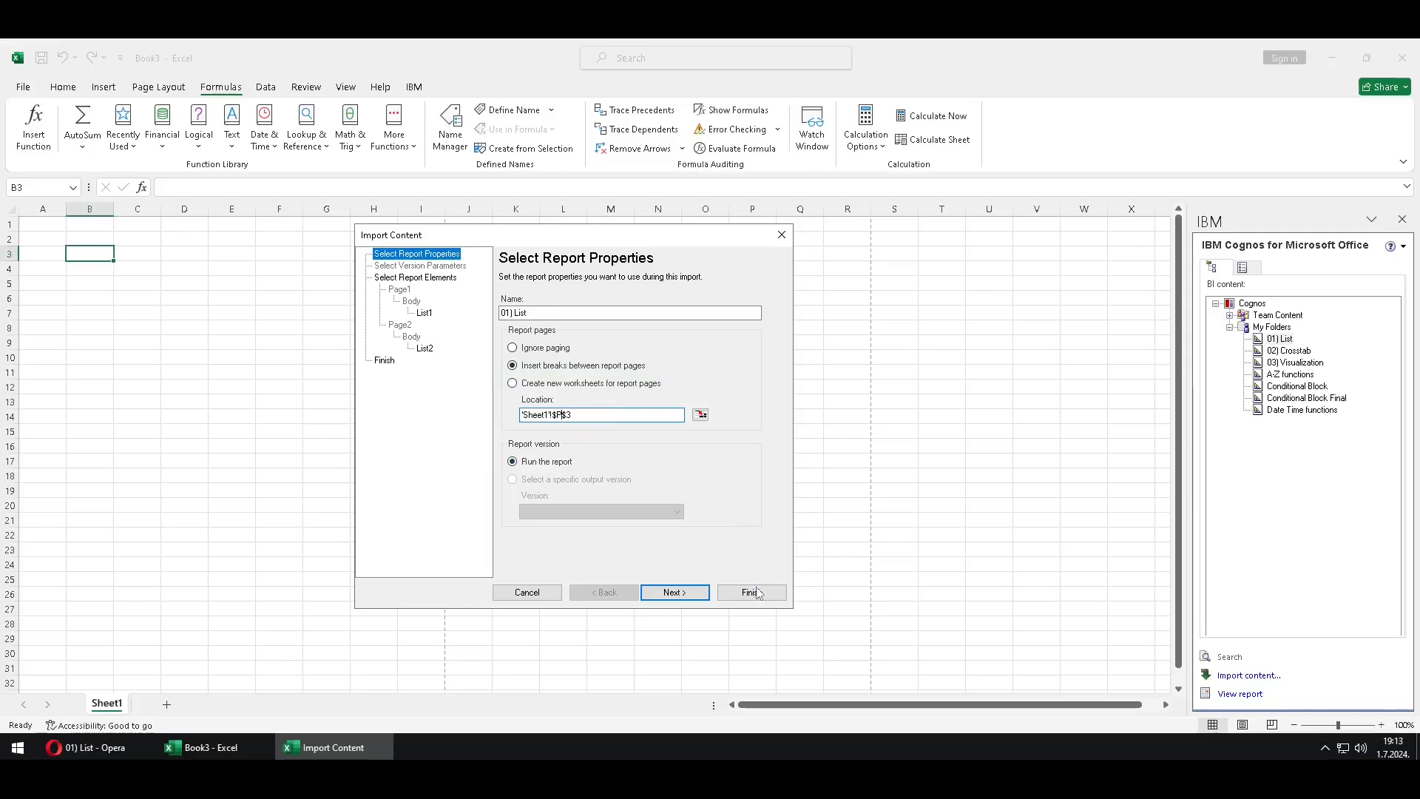
{"action": "left_click", "coordinate": [751, 593]}
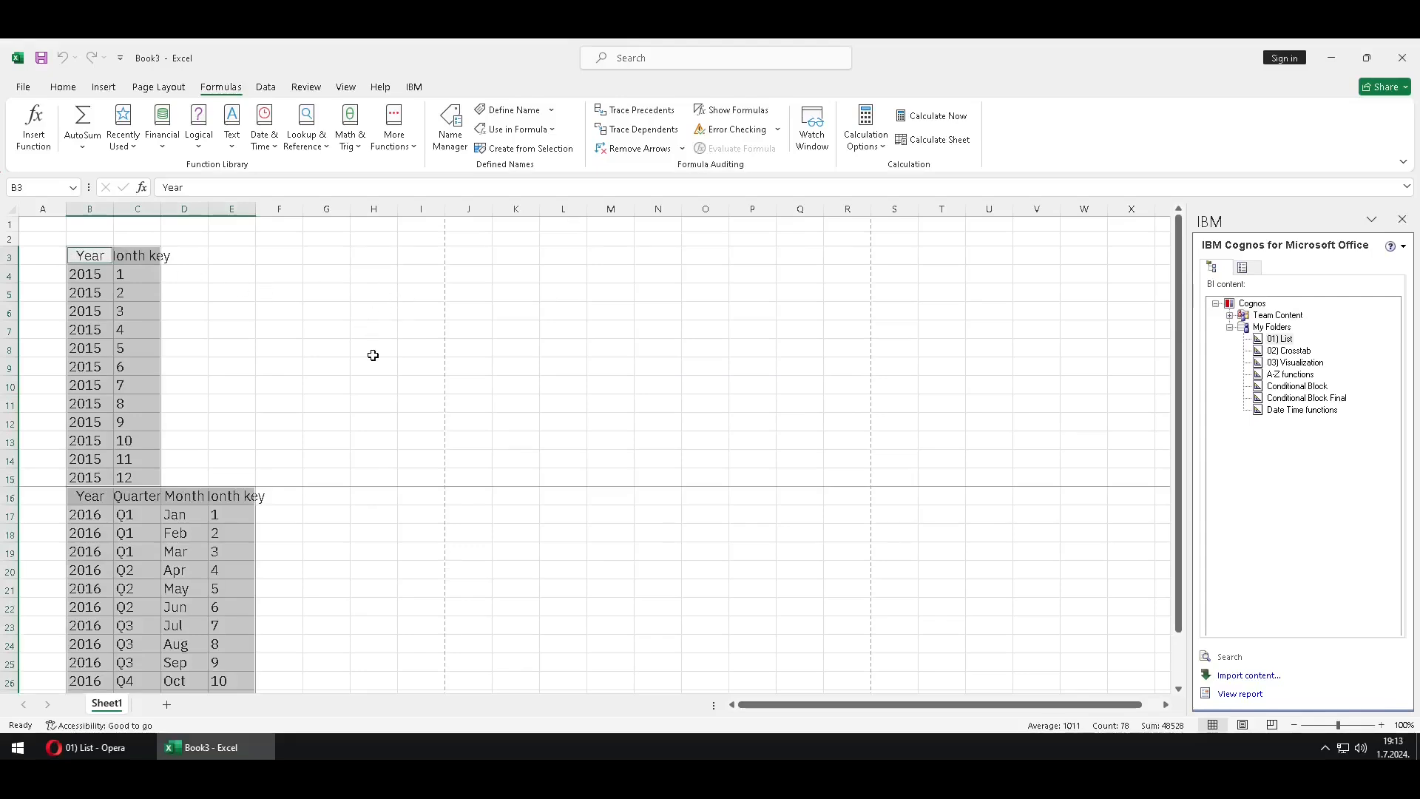
- Examine the page breaks around the imported lists, check both pages in the print preview, and return to the worksheet
{"action": "scroll", "coordinate": [387, 531], "scroll_direction": "down", "scroll_amount": 3}
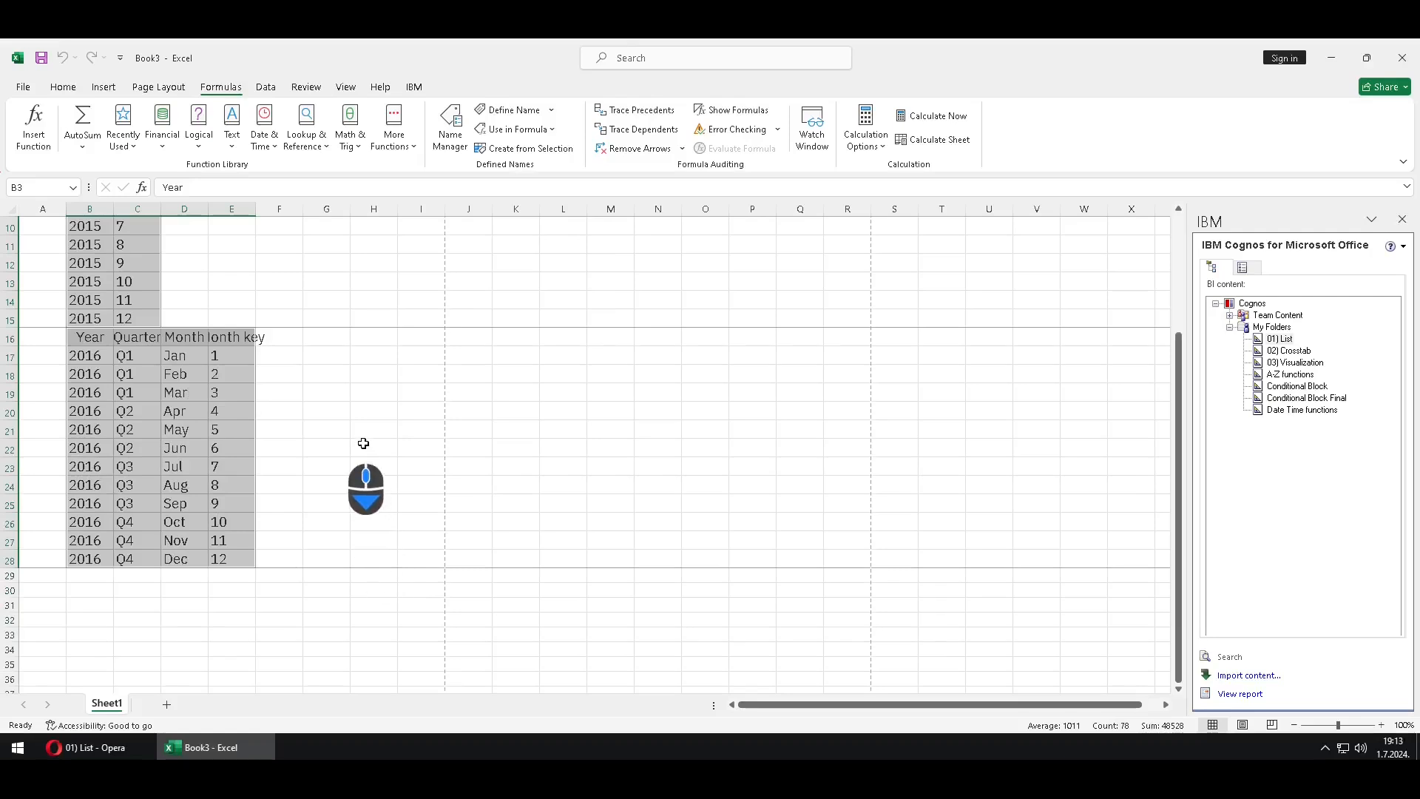
{"action": "mouse_move", "coordinate": [269, 309]}
{"action": "left_mouse_down"}
{"action": "mouse_move", "coordinate": [400, 343]}
{"action": "mouse_move", "coordinate": [651, 345]}
{"action": "left_mouse_up"}
{"action": "mouse_move", "coordinate": [269, 553]}
{"action": "left_mouse_down"}
{"action": "mouse_move", "coordinate": [270, 584]}
{"action": "mouse_move", "coordinate": [682, 587]}
{"action": "left_mouse_up"}
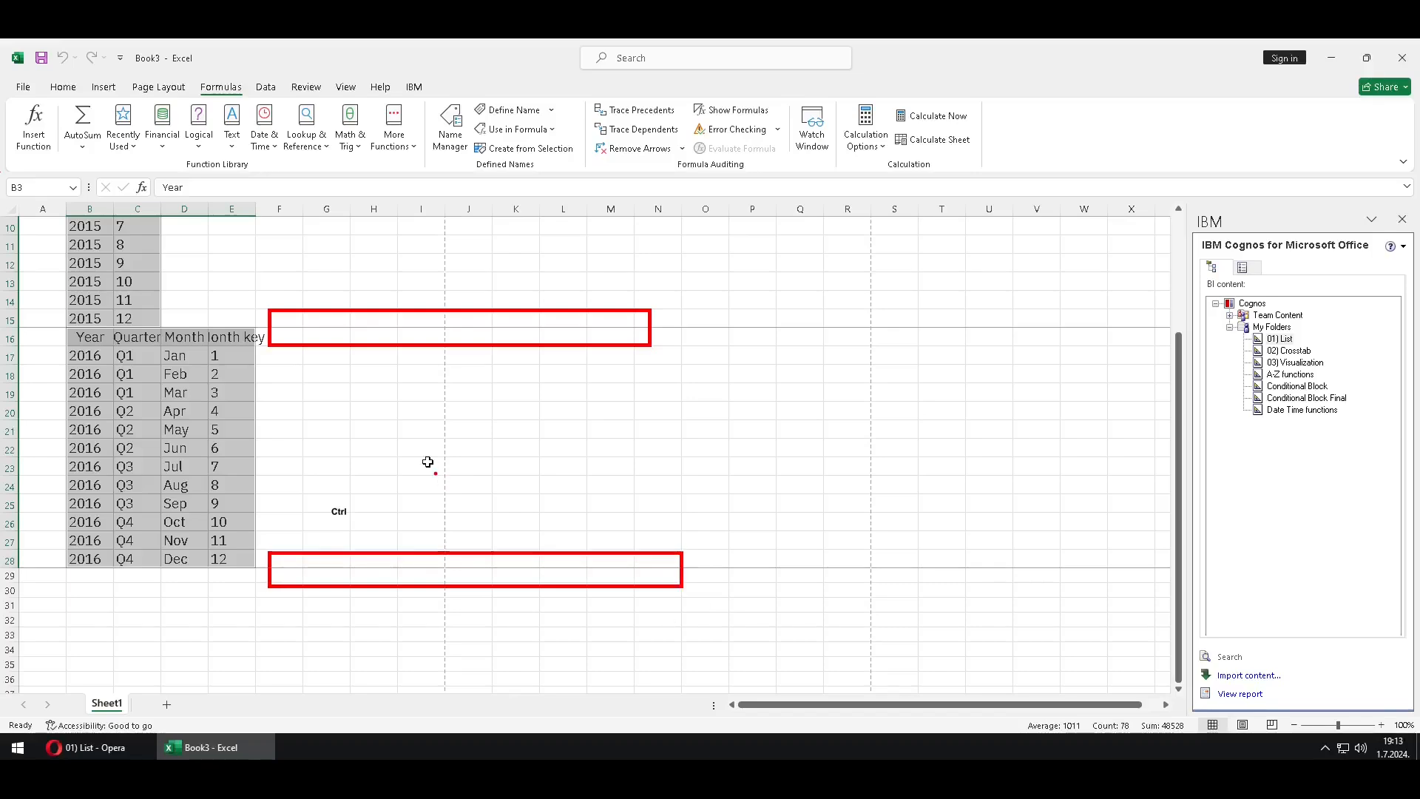
{"action": "left_click", "coordinate": [287, 263]}
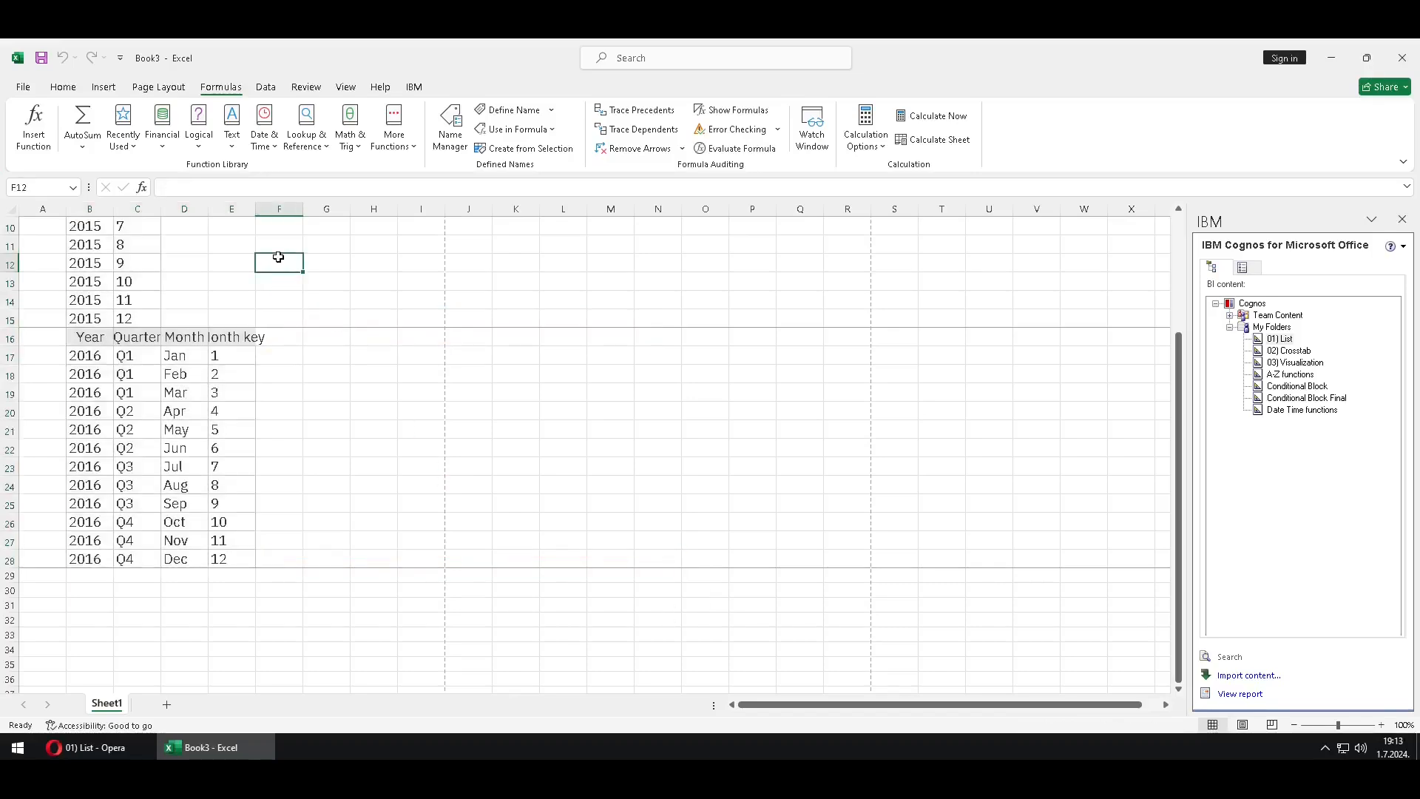
{"action": "left_click", "coordinate": [22, 87]}
{"action": "left_click", "coordinate": [68, 373]}
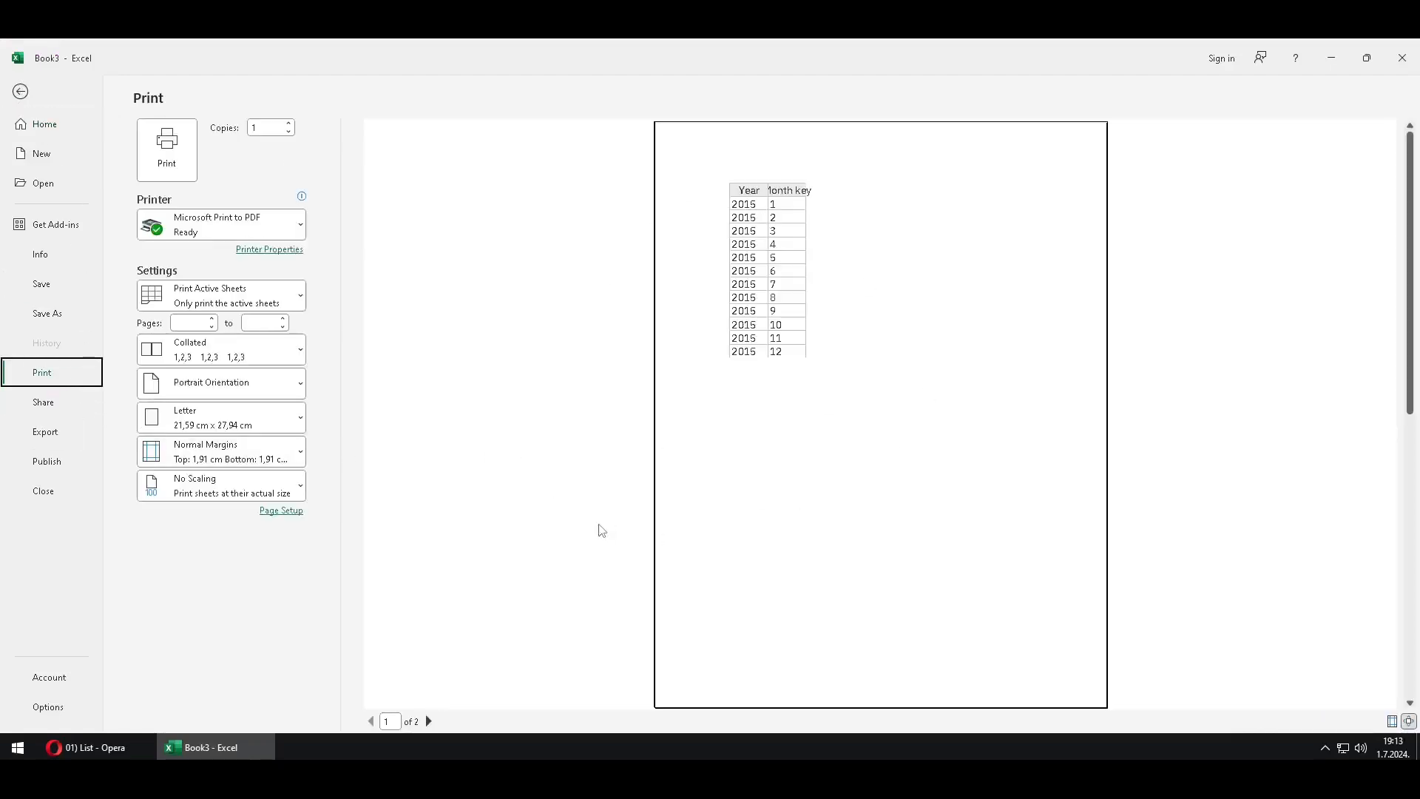
{"action": "left_click", "coordinate": [430, 722]}
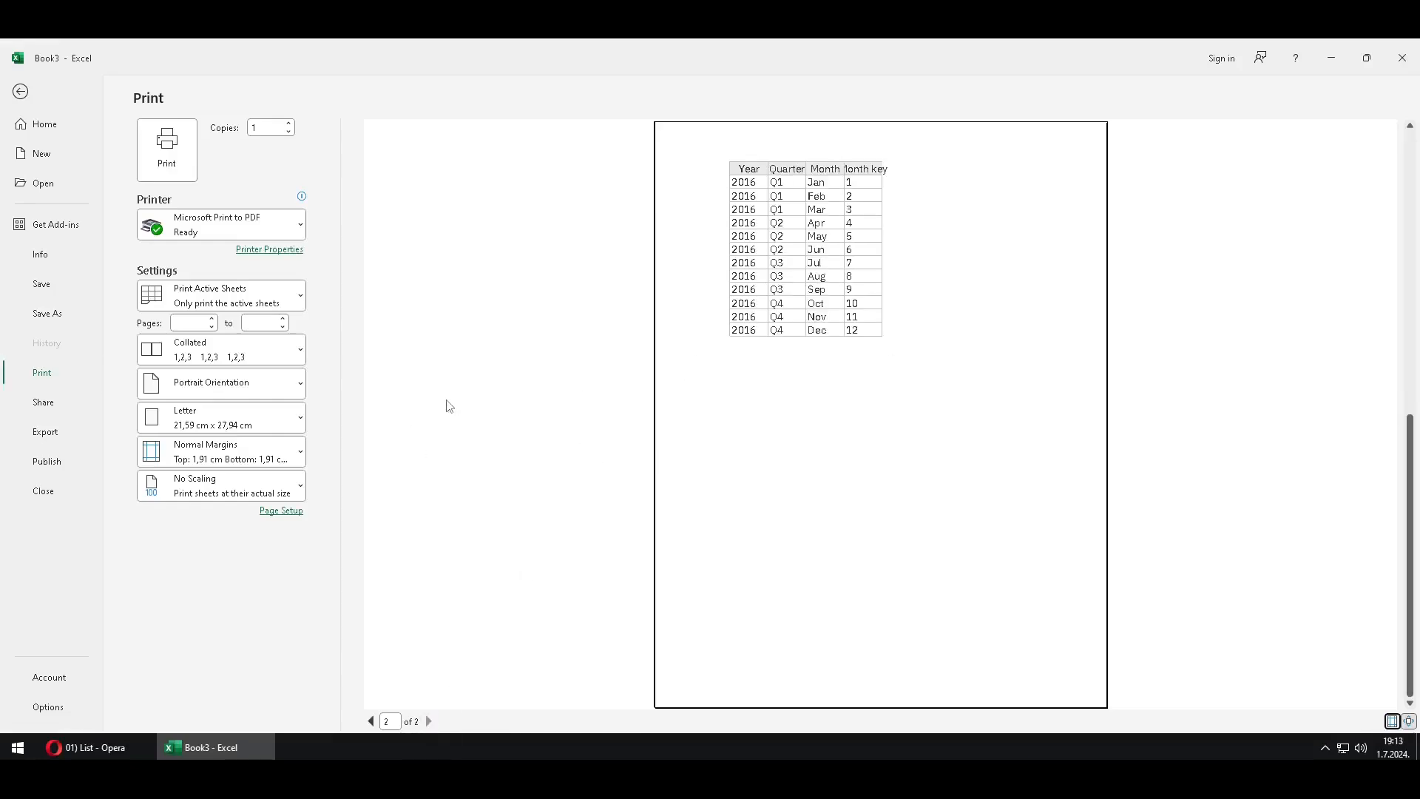
{"action": "left_click", "coordinate": [21, 92]}
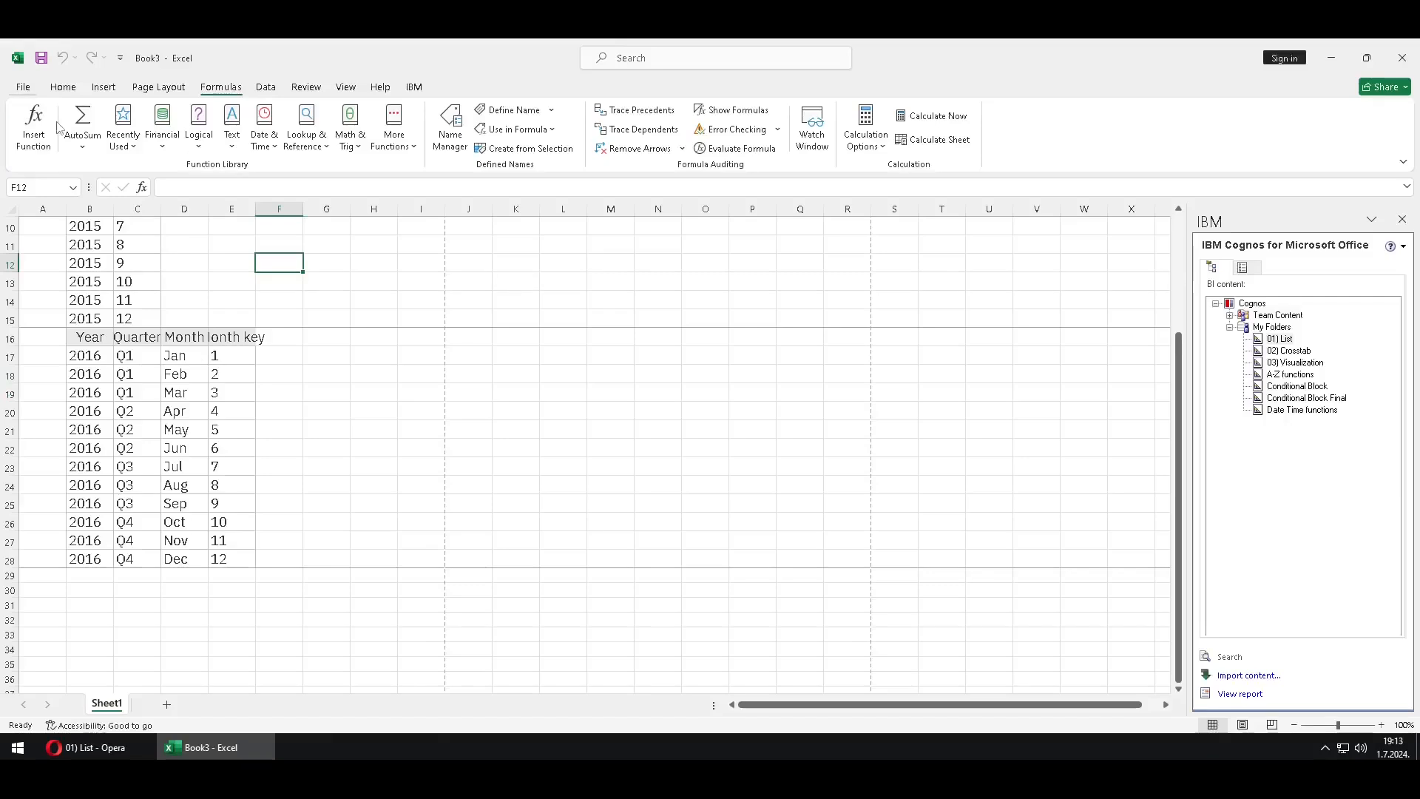
- Remove the imported 01) List report and its data from Sheet1
{"action": "left_click", "coordinate": [1251, 270]}
{"action": "right_click", "coordinate": [1251, 306]}
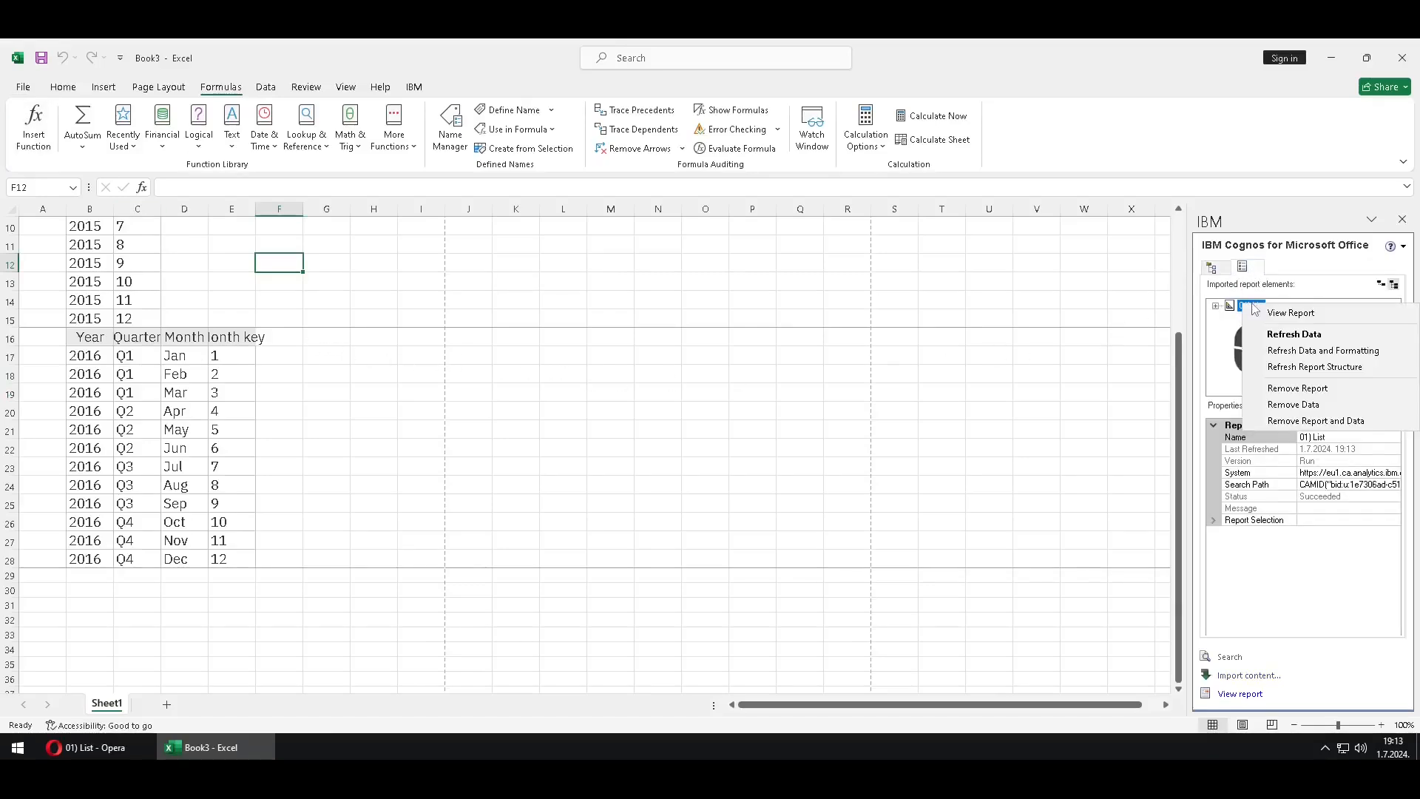
{"action": "left_click", "coordinate": [1336, 425]}
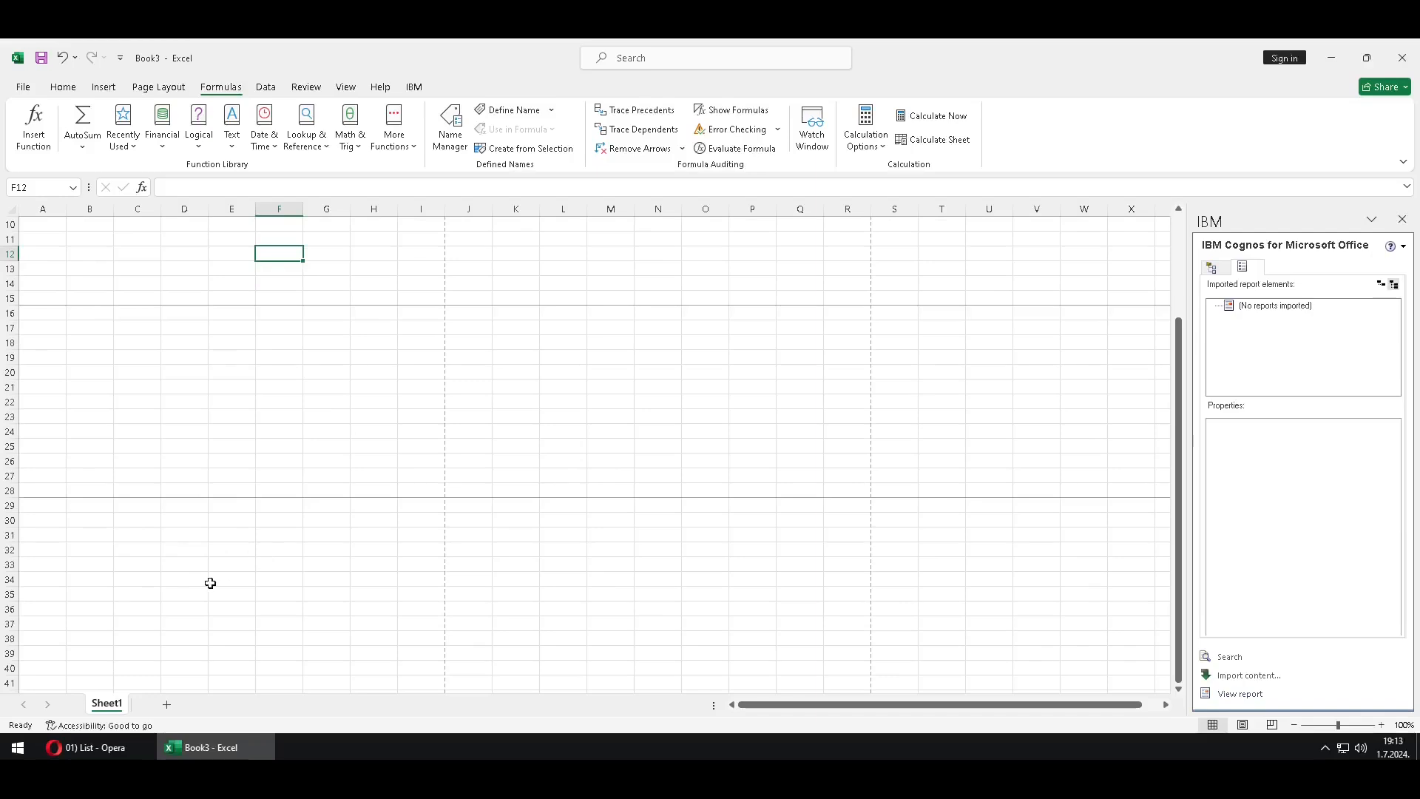
- Add a new blank worksheet and permanently delete Sheet1
{"action": "left_click", "coordinate": [167, 705]}
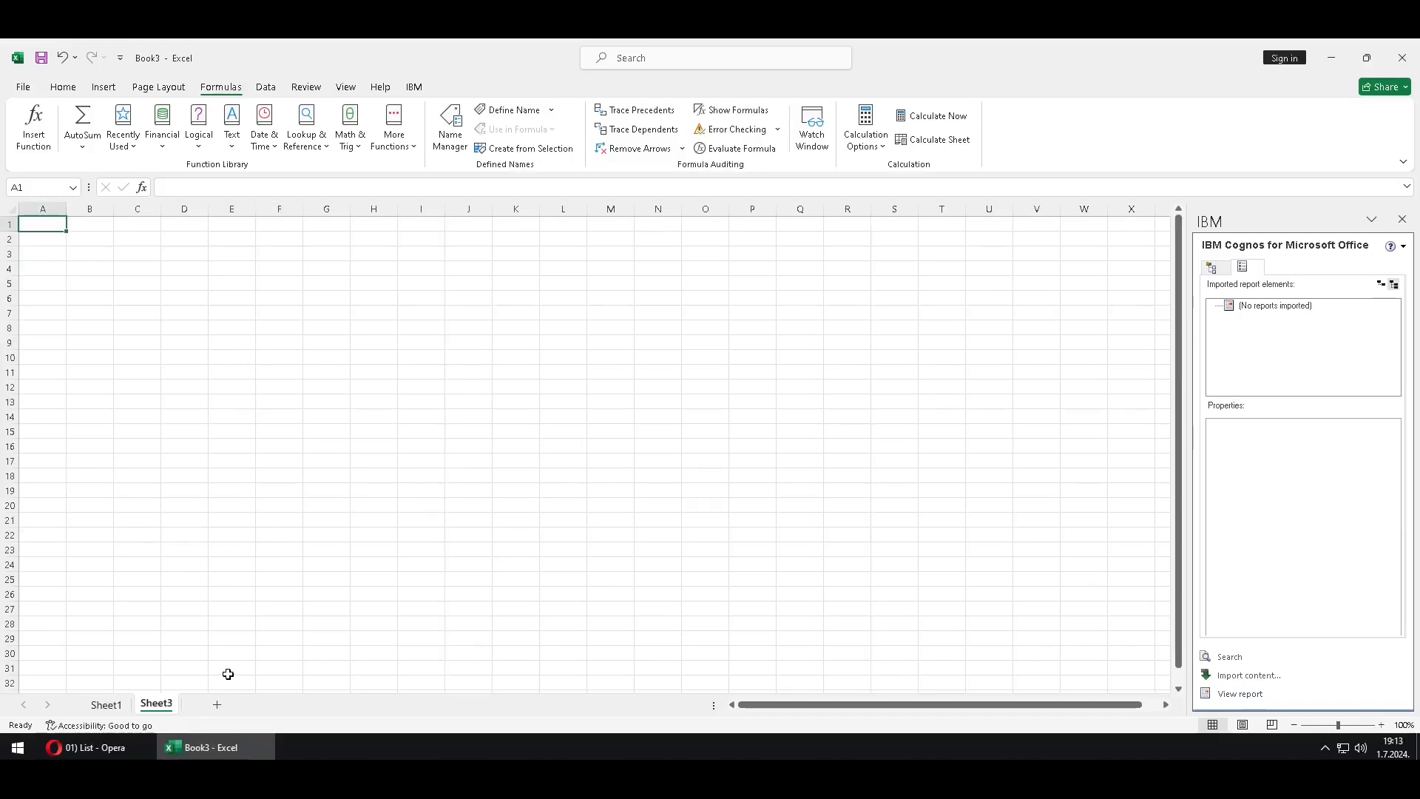
{"action": "left_click", "coordinate": [107, 704]}
{"action": "right_click", "coordinate": [107, 704]}
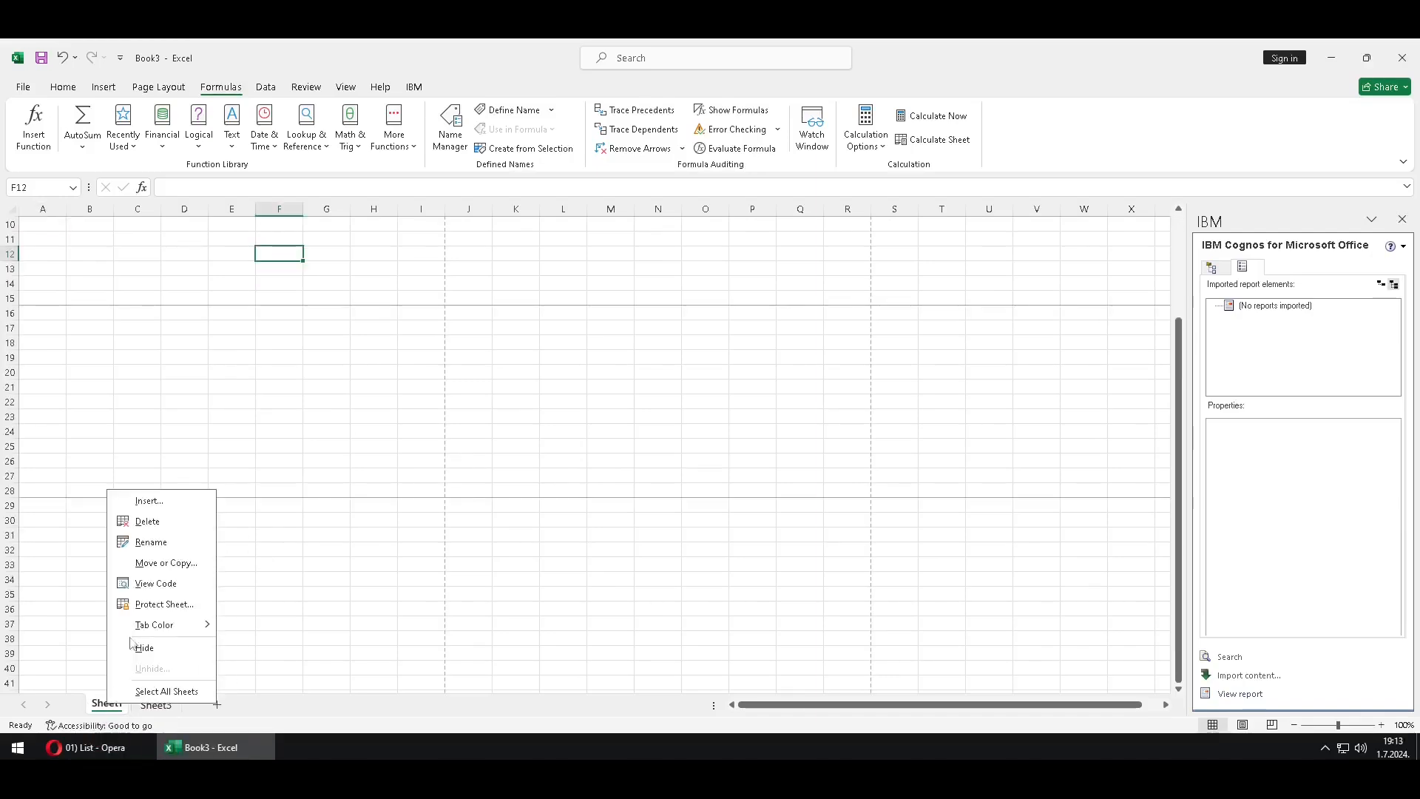
{"action": "left_click", "coordinate": [164, 525]}
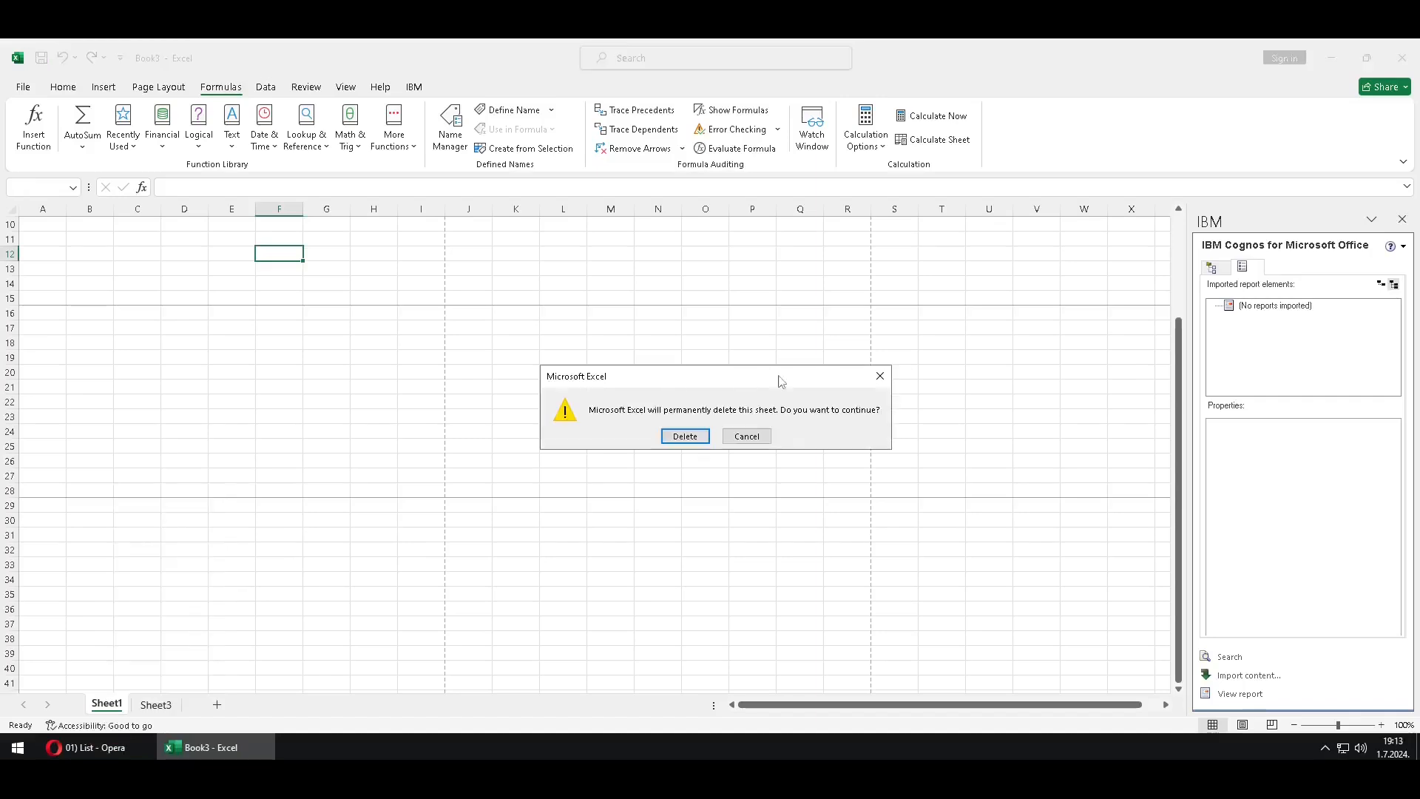
{"action": "left_click", "coordinate": [710, 444]}
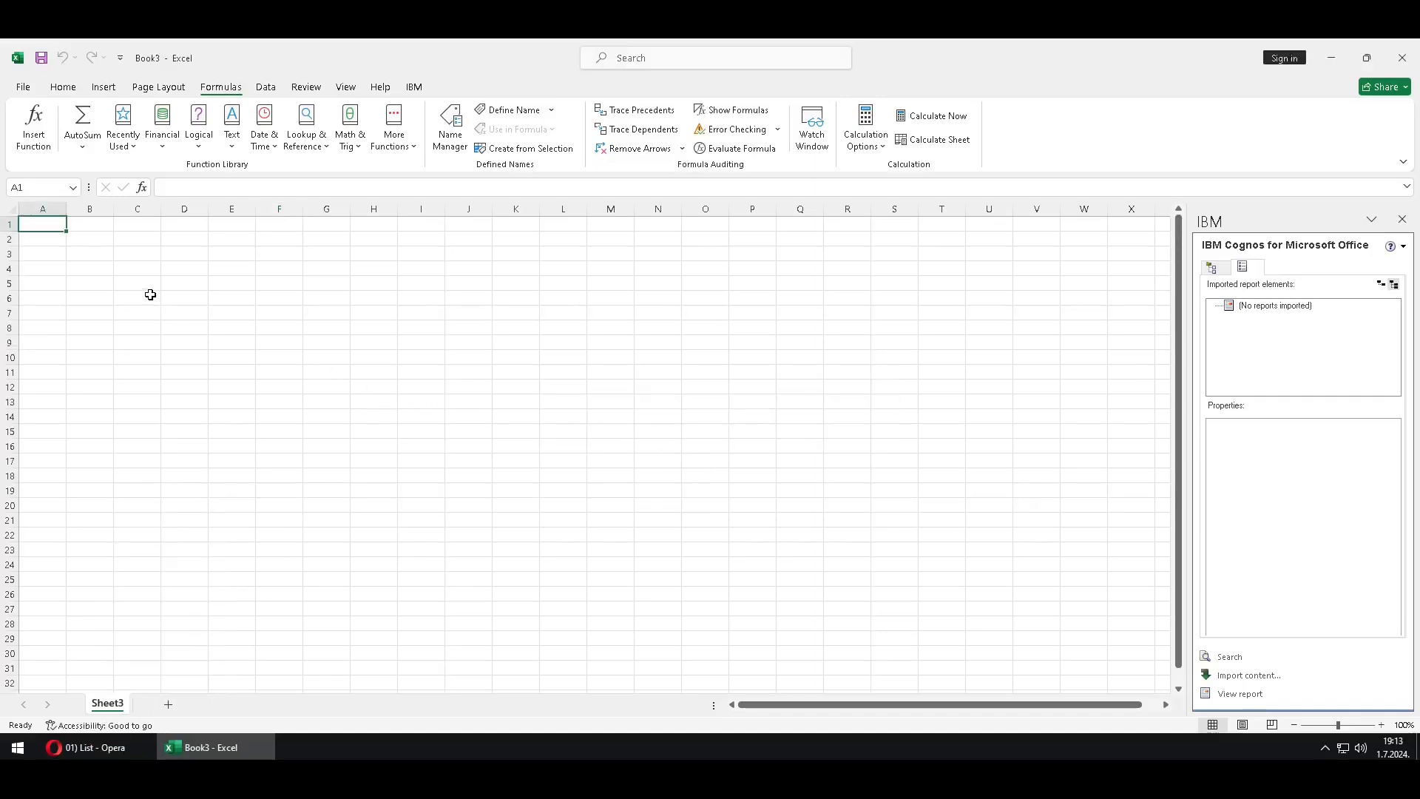
- Open the 01) List report for import with cell B3 selected and choose to create new worksheets for report pages
{"action": "left_click", "coordinate": [102, 255]}
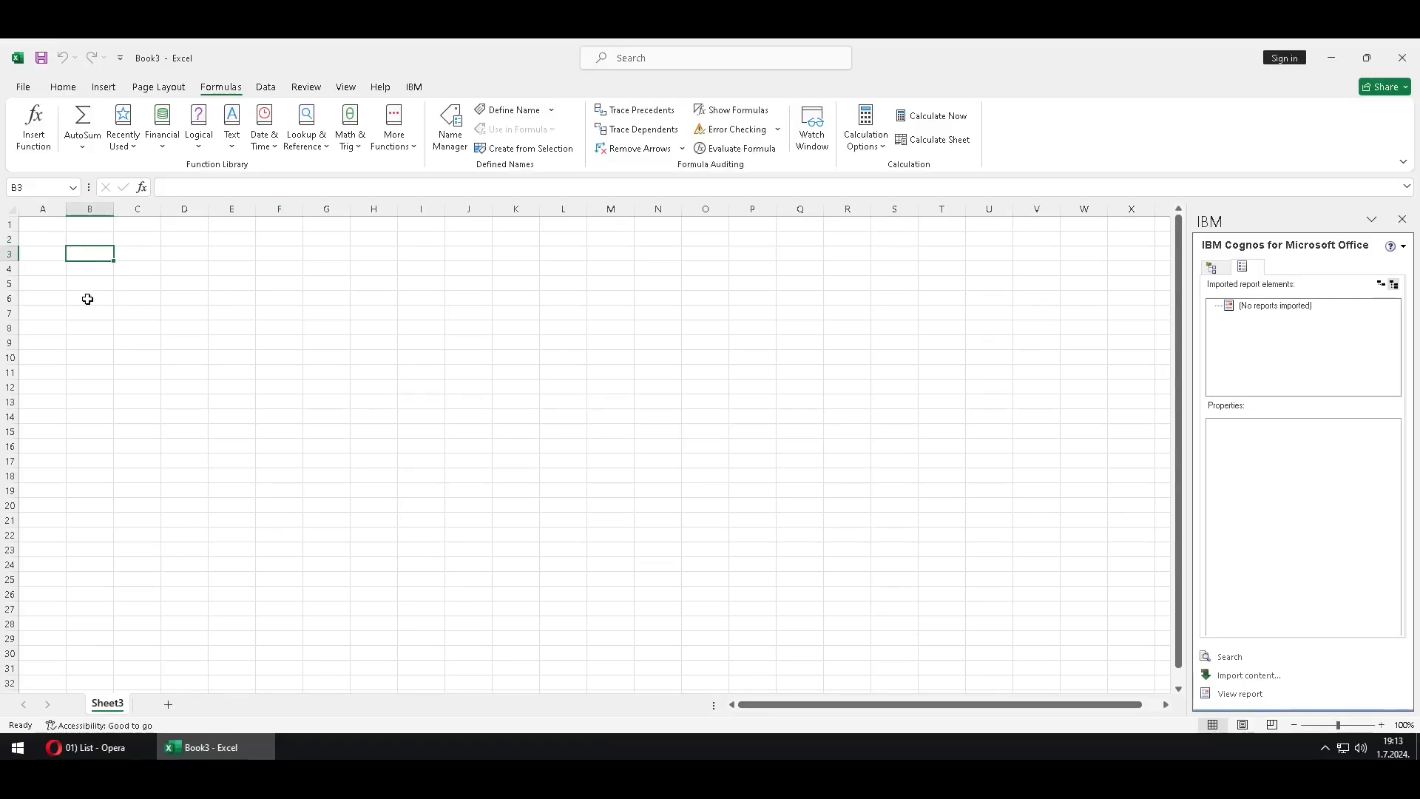
{"action": "left_click", "coordinate": [1212, 268]}
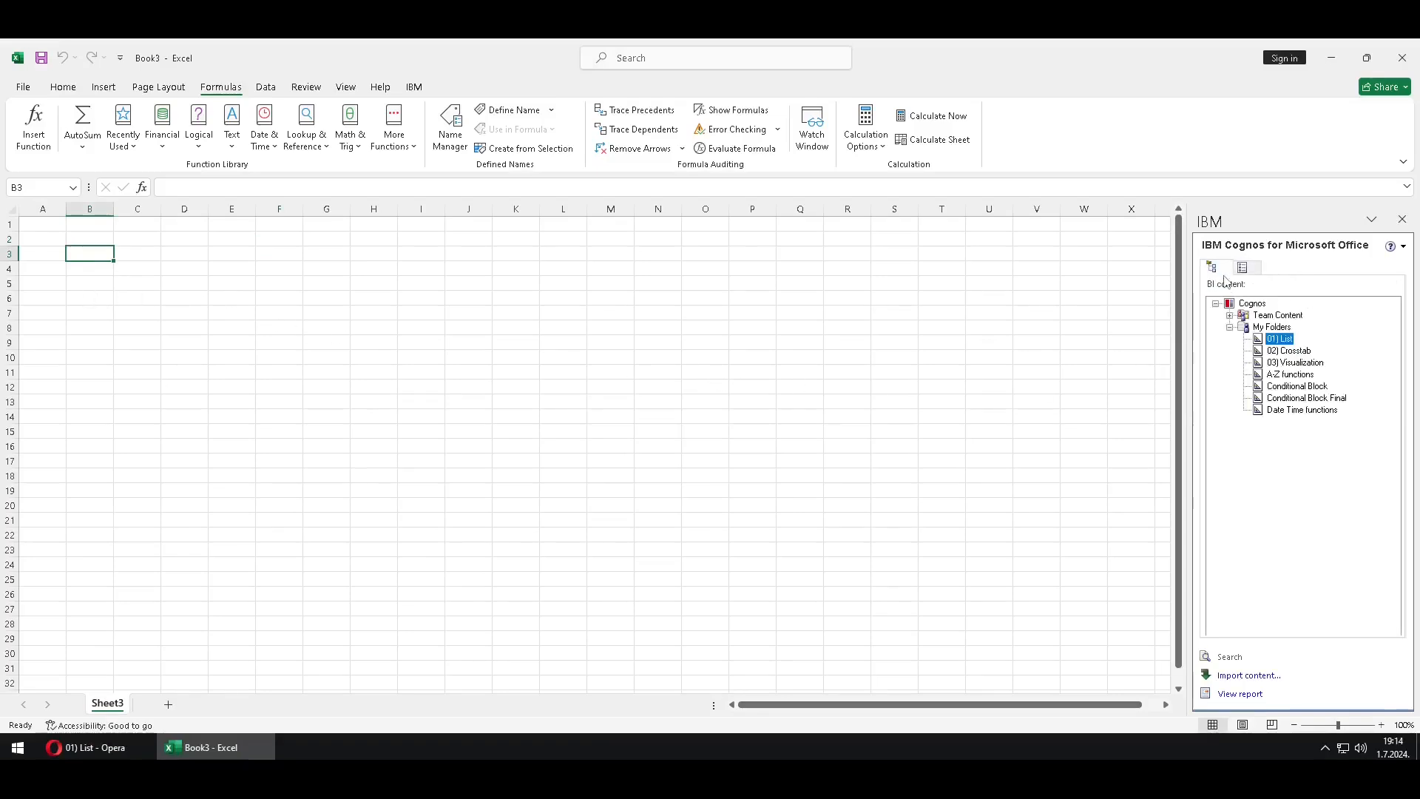
{"action": "double_click", "coordinate": [1289, 343]}
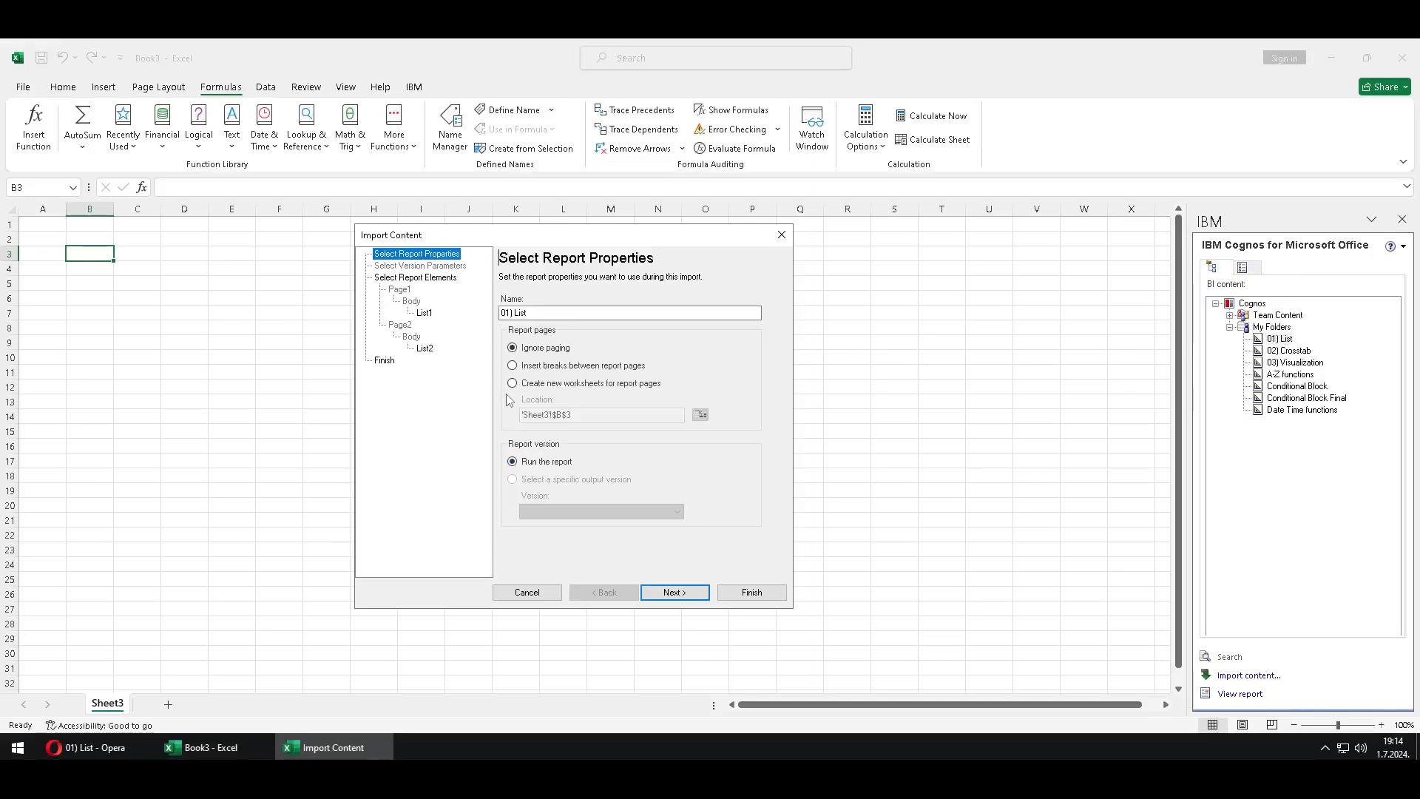
{"action": "left_click", "coordinate": [513, 384]}
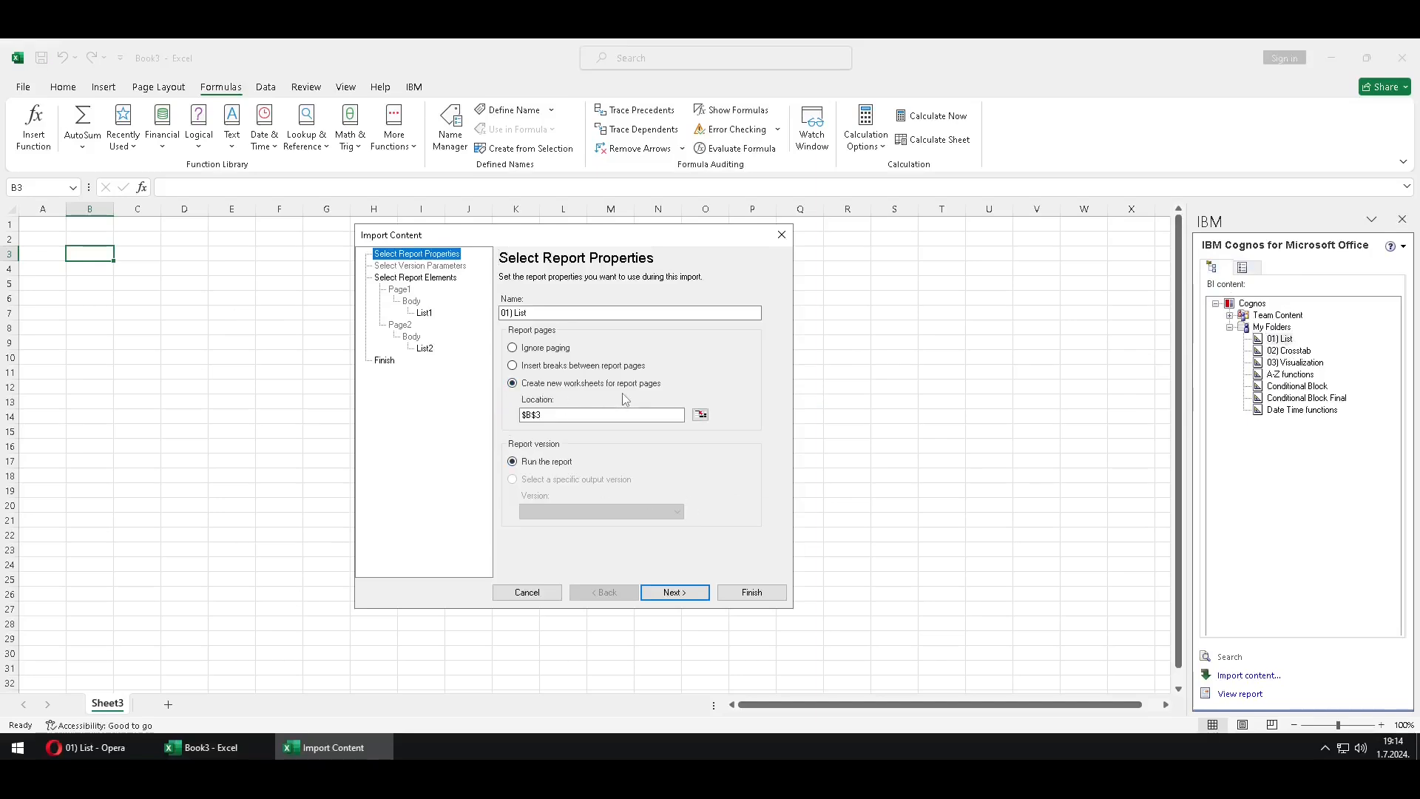
- Set the import location for the report pages to cell $E$3 and accept it
{"action": "left_click", "coordinate": [545, 417]}
{"action": "left_click", "coordinate": [700, 415]}
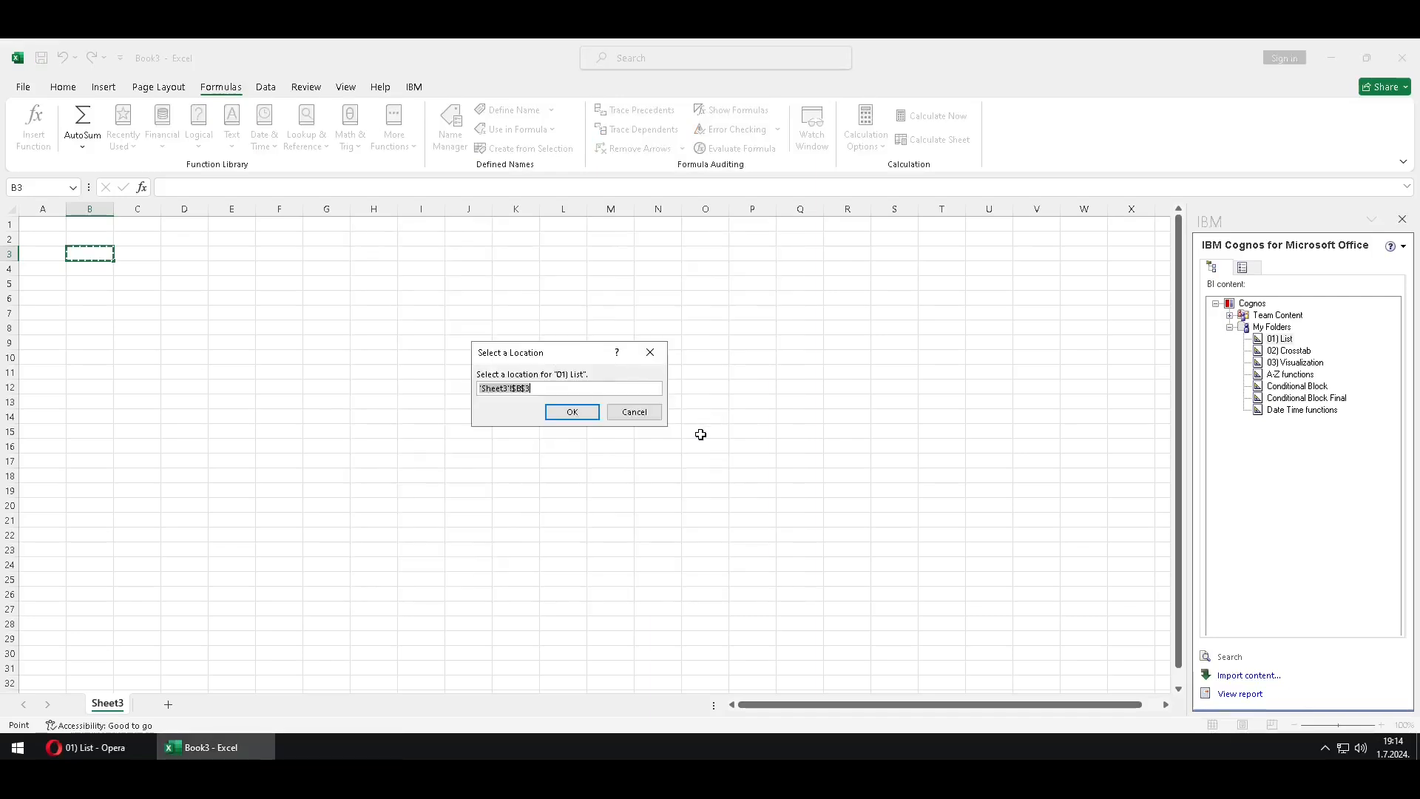
{"action": "left_click", "coordinate": [521, 389]}
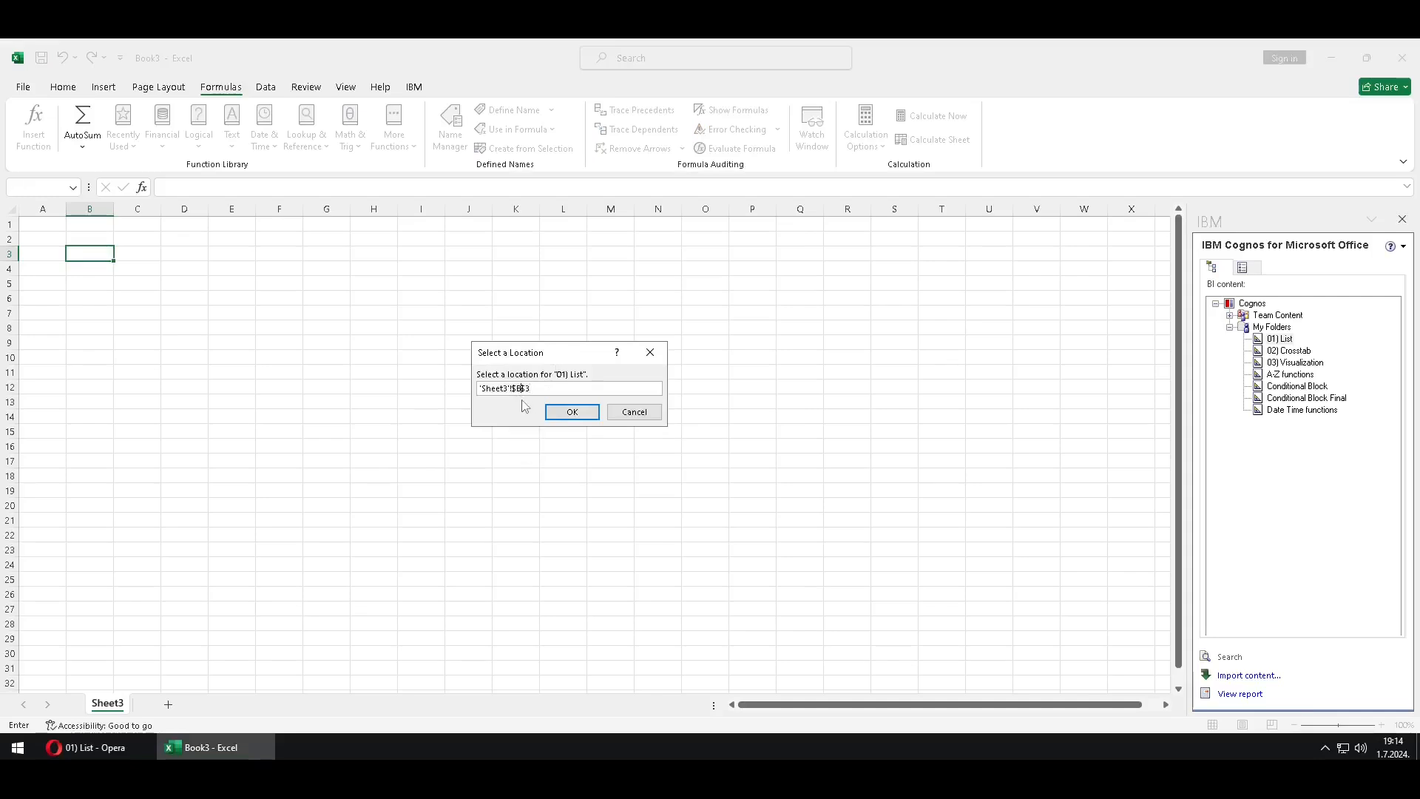
{"action": "key", "text": "BackSpace"}
{"action": "key", "text": "ctrl+2"}
{"action": "left_click_drag", "start_coordinate": [56, 727], "coordinate": [181, 668]}
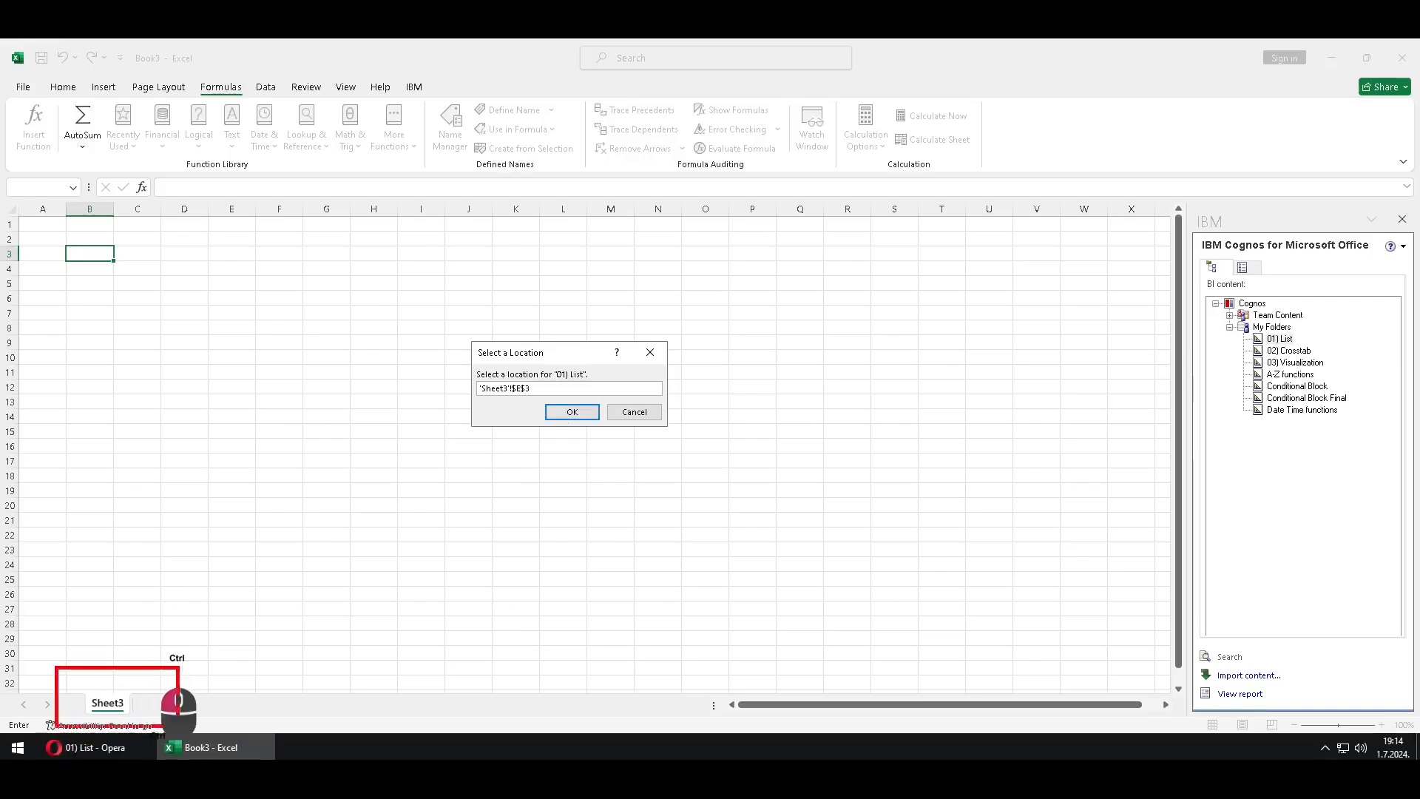
{"action": "key", "text": "Escape"}
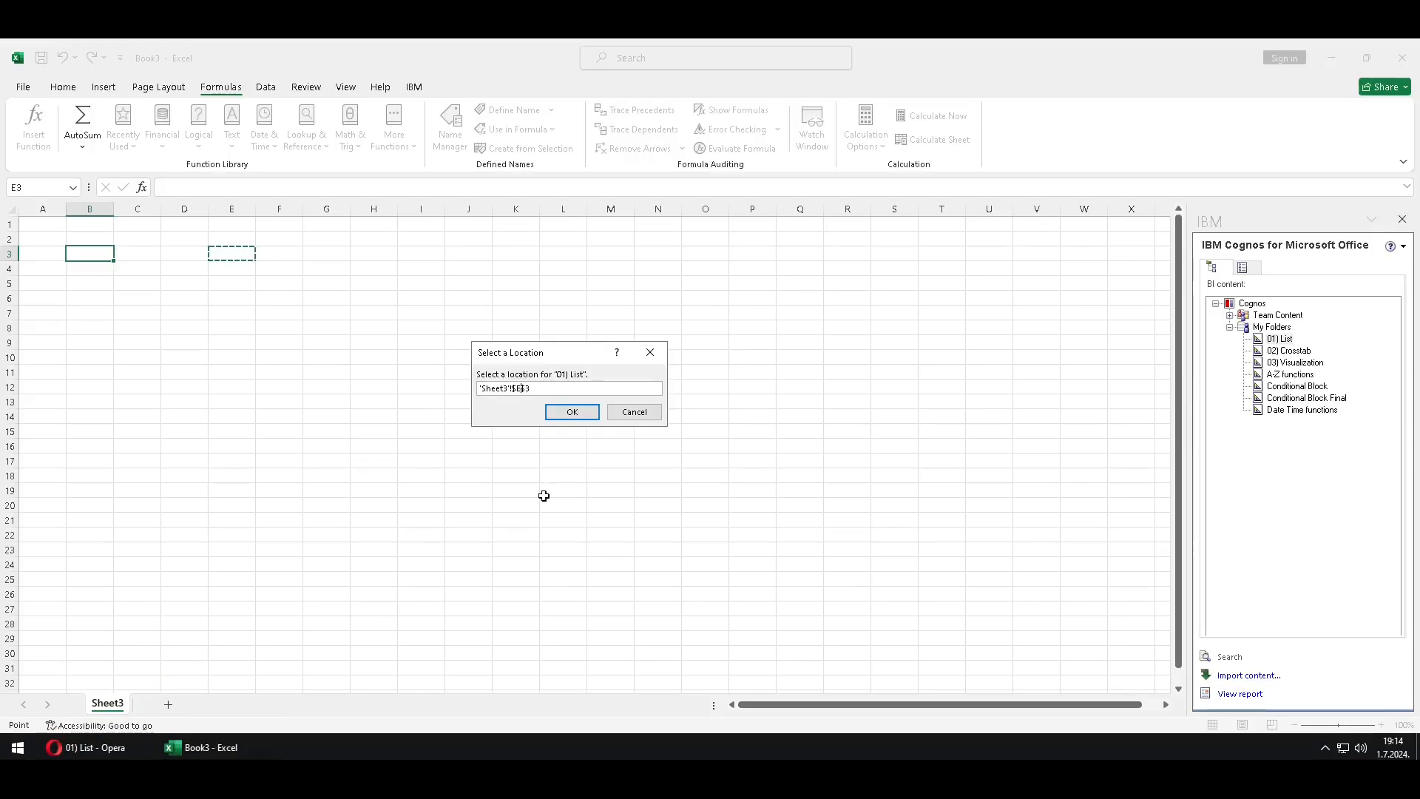
{"action": "left_click", "coordinate": [580, 421]}
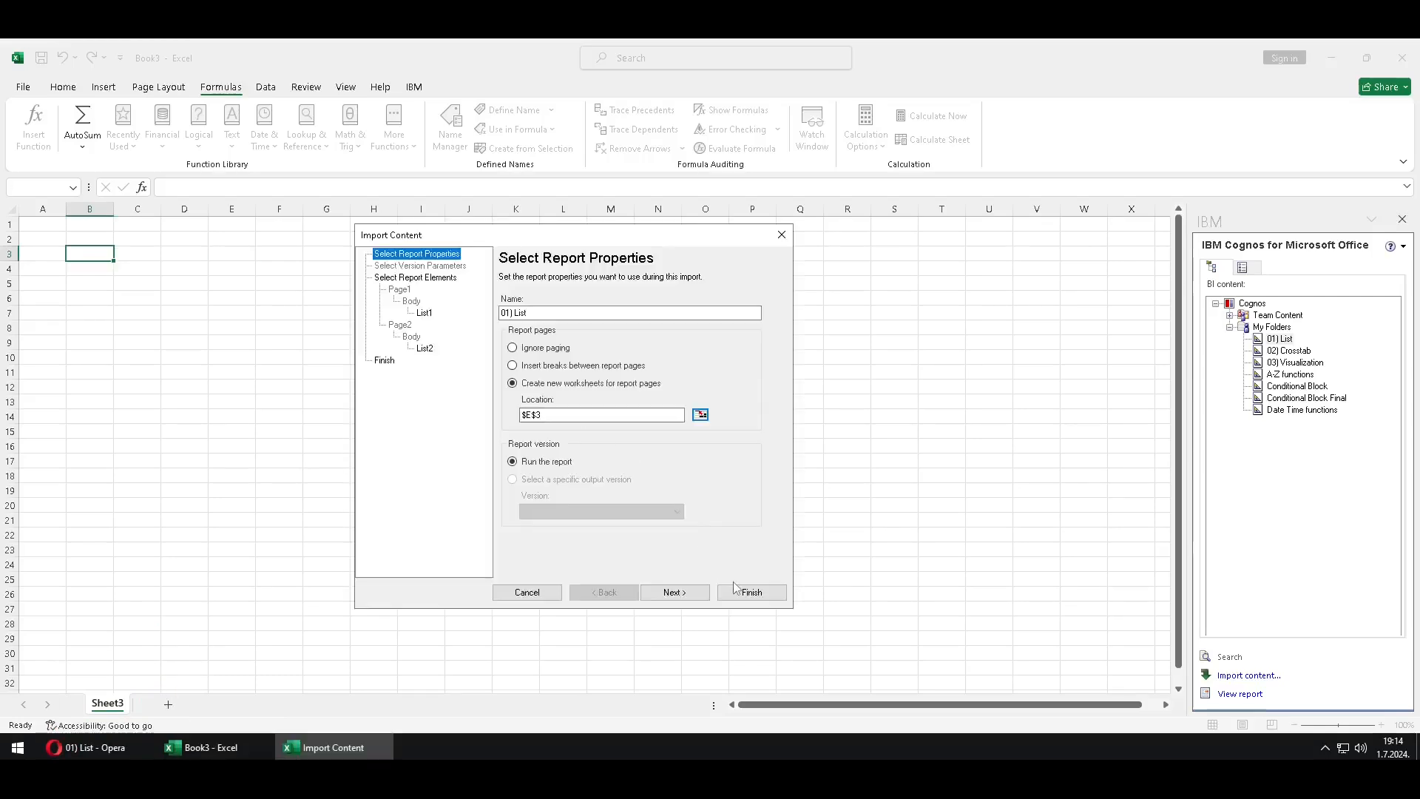
- Run the import and view the imported lists on the 01) List Page1 and 01) List Page2 worksheets
{"action": "left_click", "coordinate": [747, 597]}
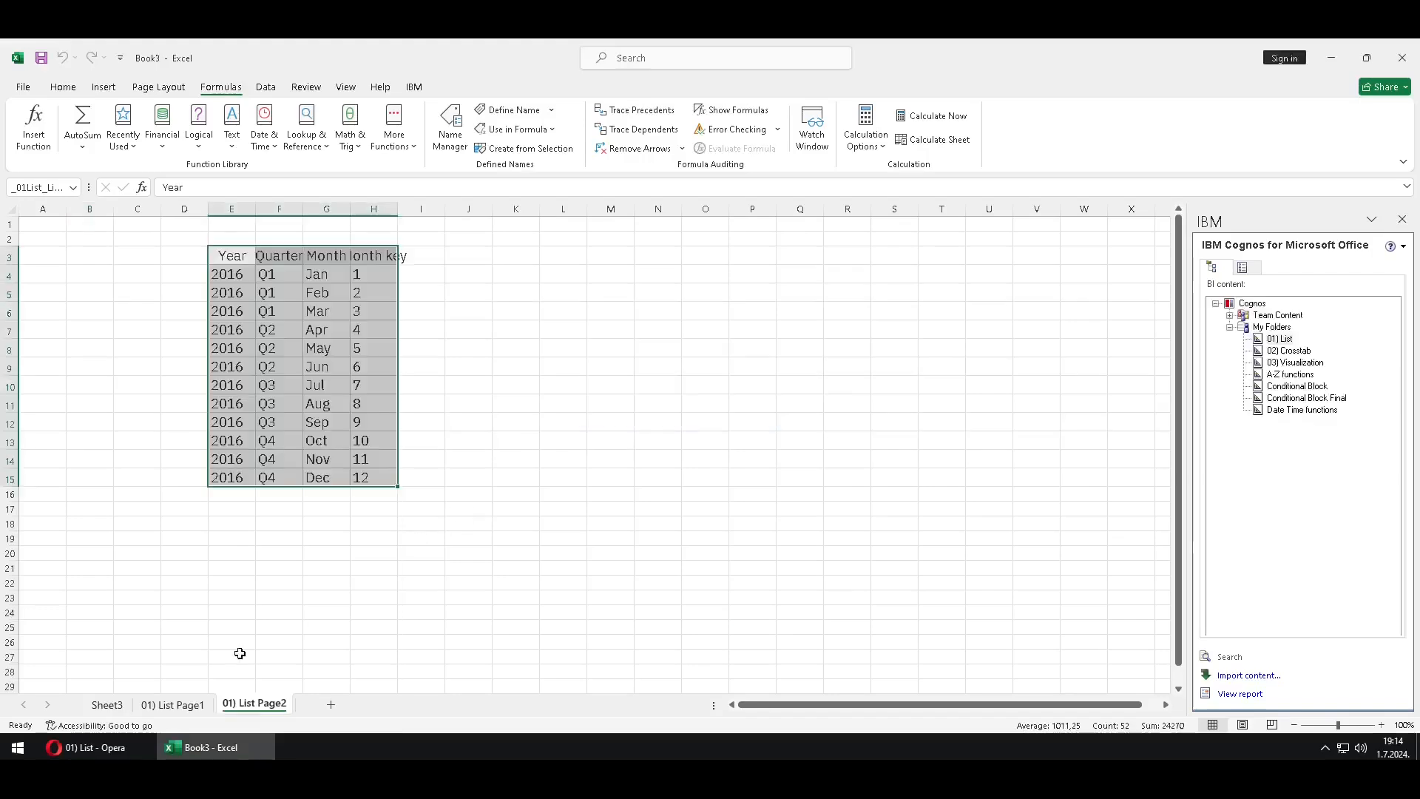
{"action": "left_click", "coordinate": [166, 706]}
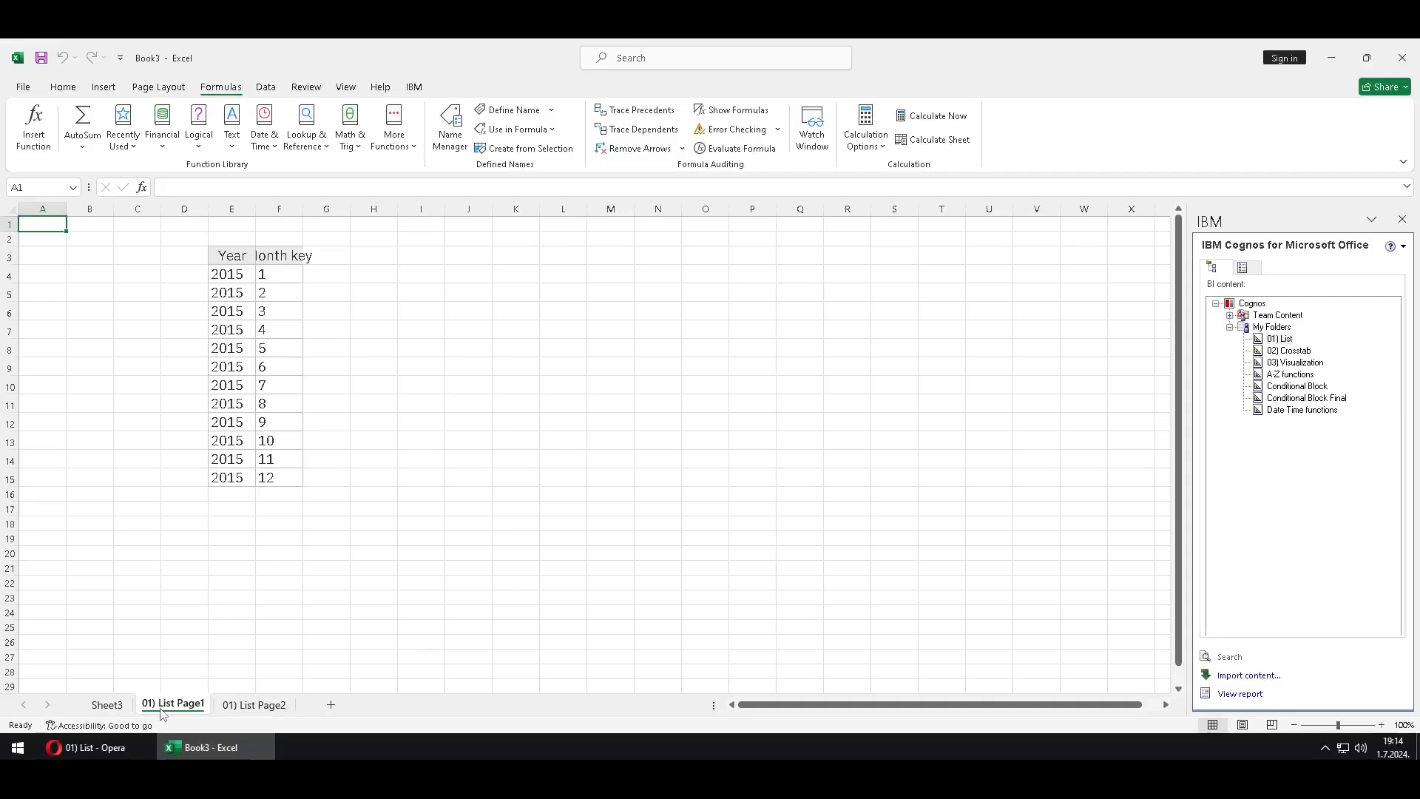
{"action": "left_click", "coordinate": [270, 707]}
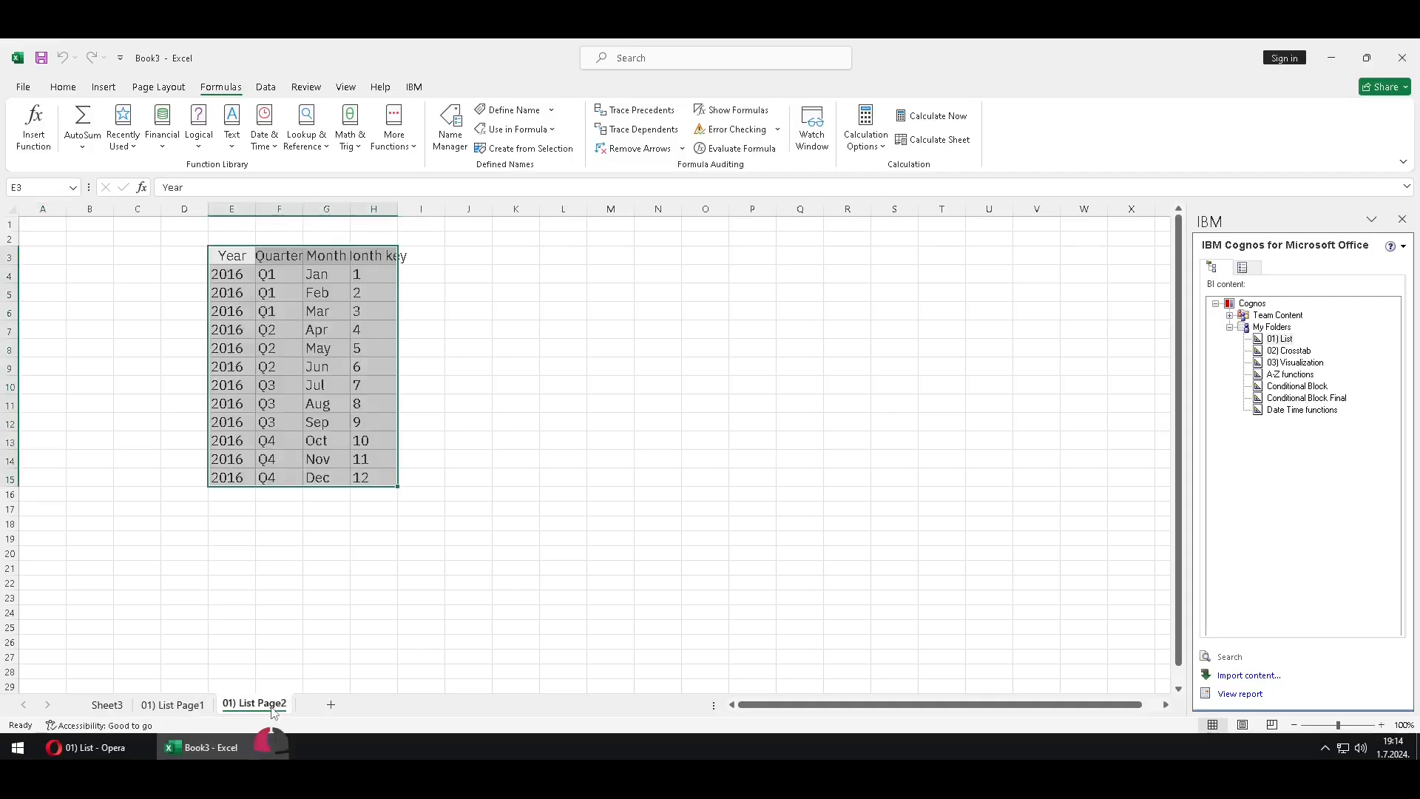
- Compare the imported lists on the 01) List Page1 and 01) List Page2 worksheets, checking their start at cell E3
{"action": "left_click", "coordinate": [174, 706]}
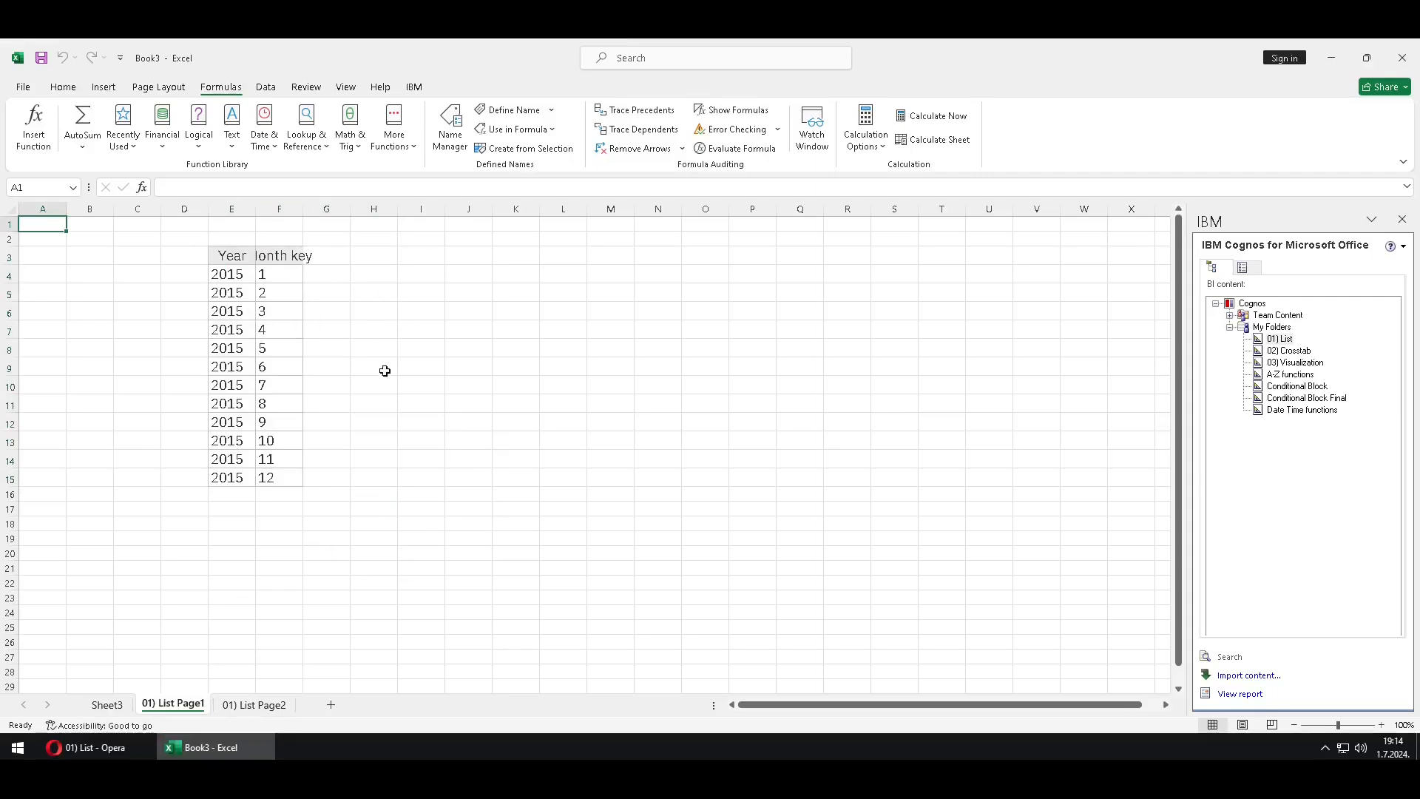
{"action": "left_click", "coordinate": [254, 705]}
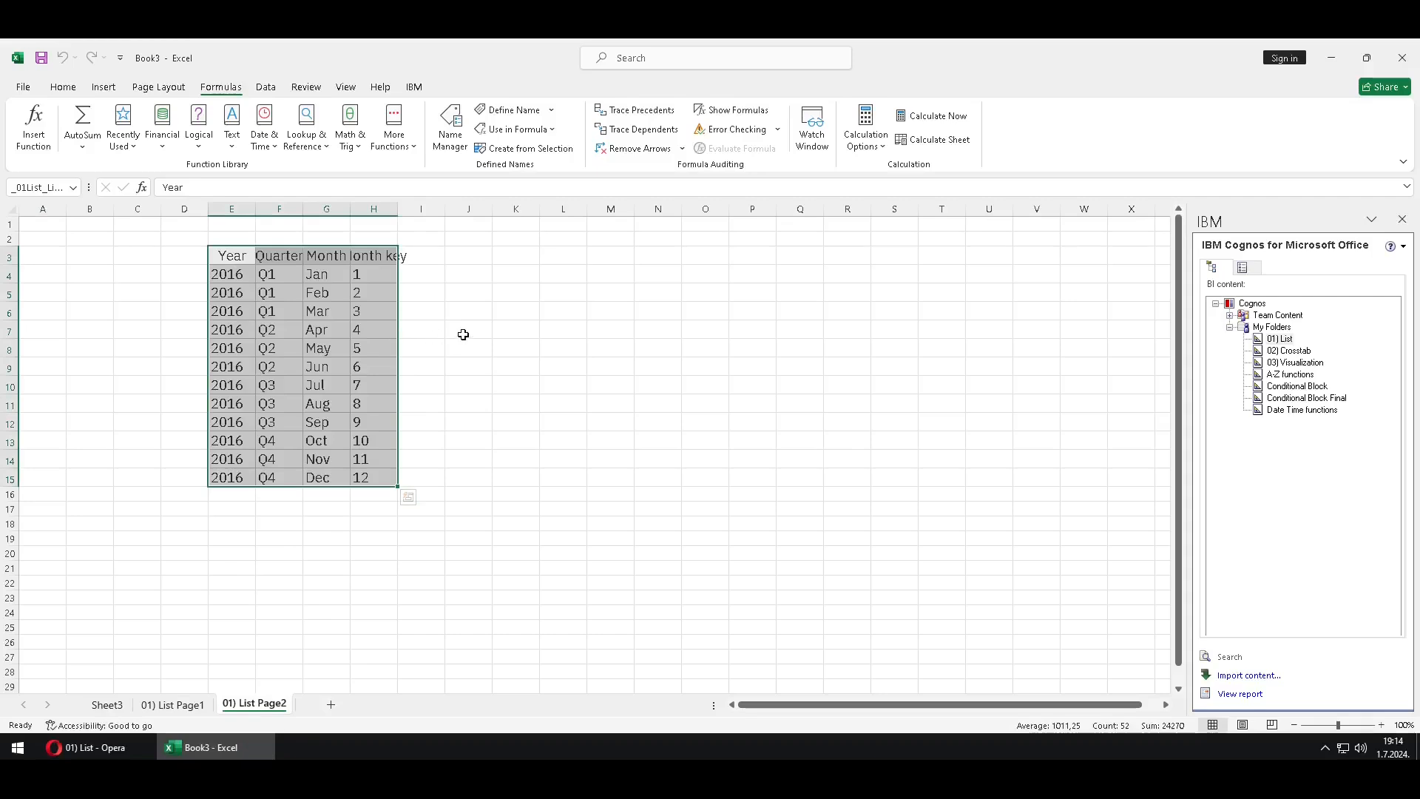
{"action": "left_click", "coordinate": [232, 259]}
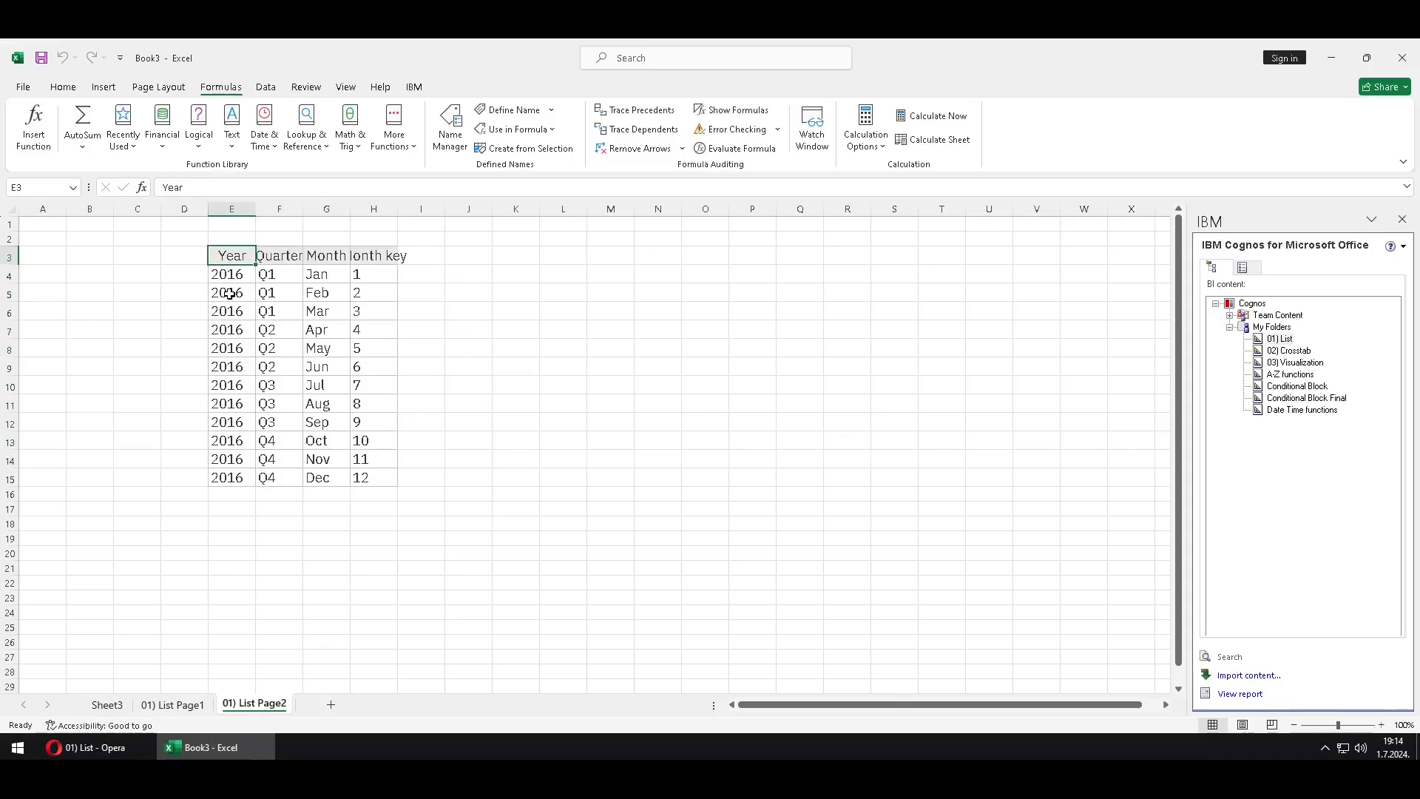
{"action": "left_click", "coordinate": [607, 325]}
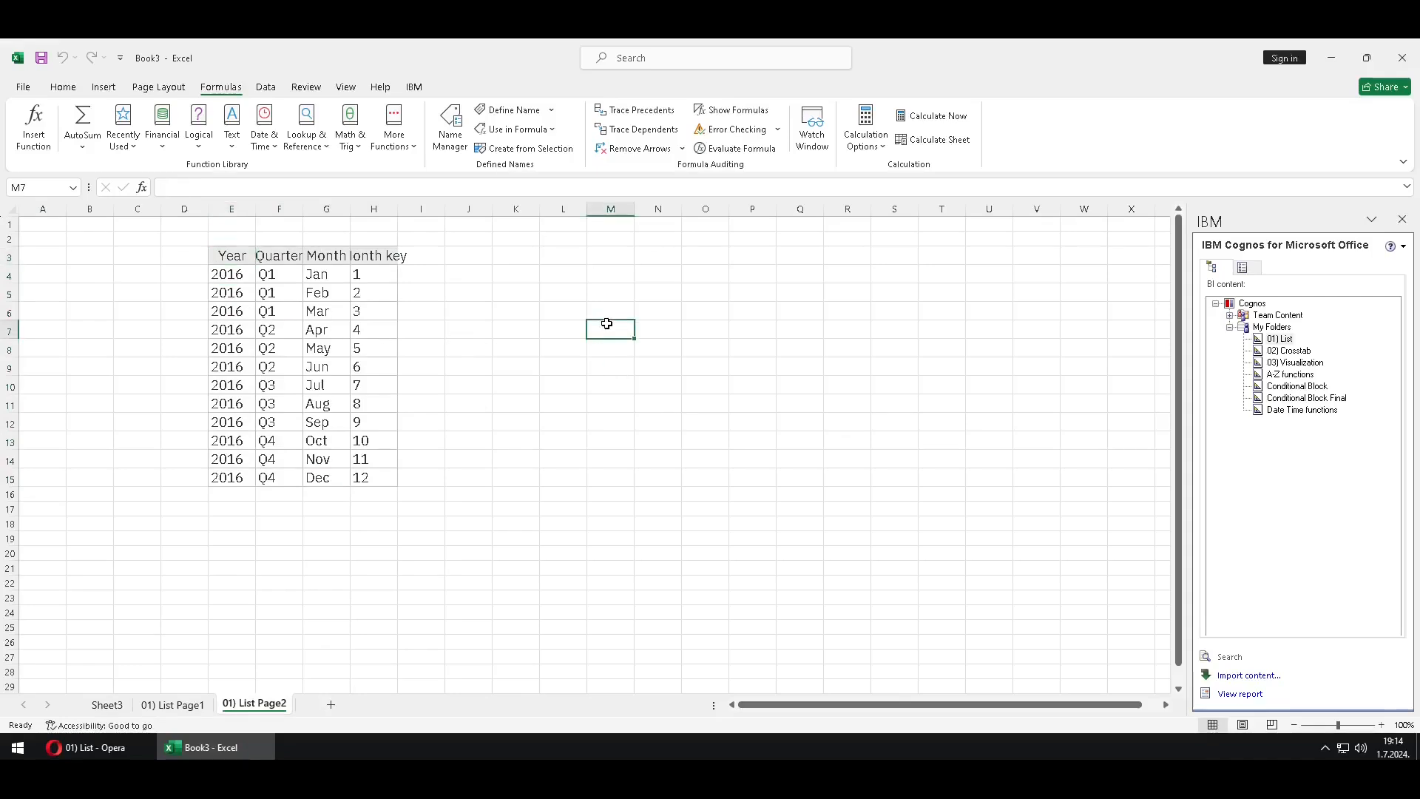
- Remove the imported 01) List report together with its data from the workbook
{"action": "left_click", "coordinate": [1246, 268]}
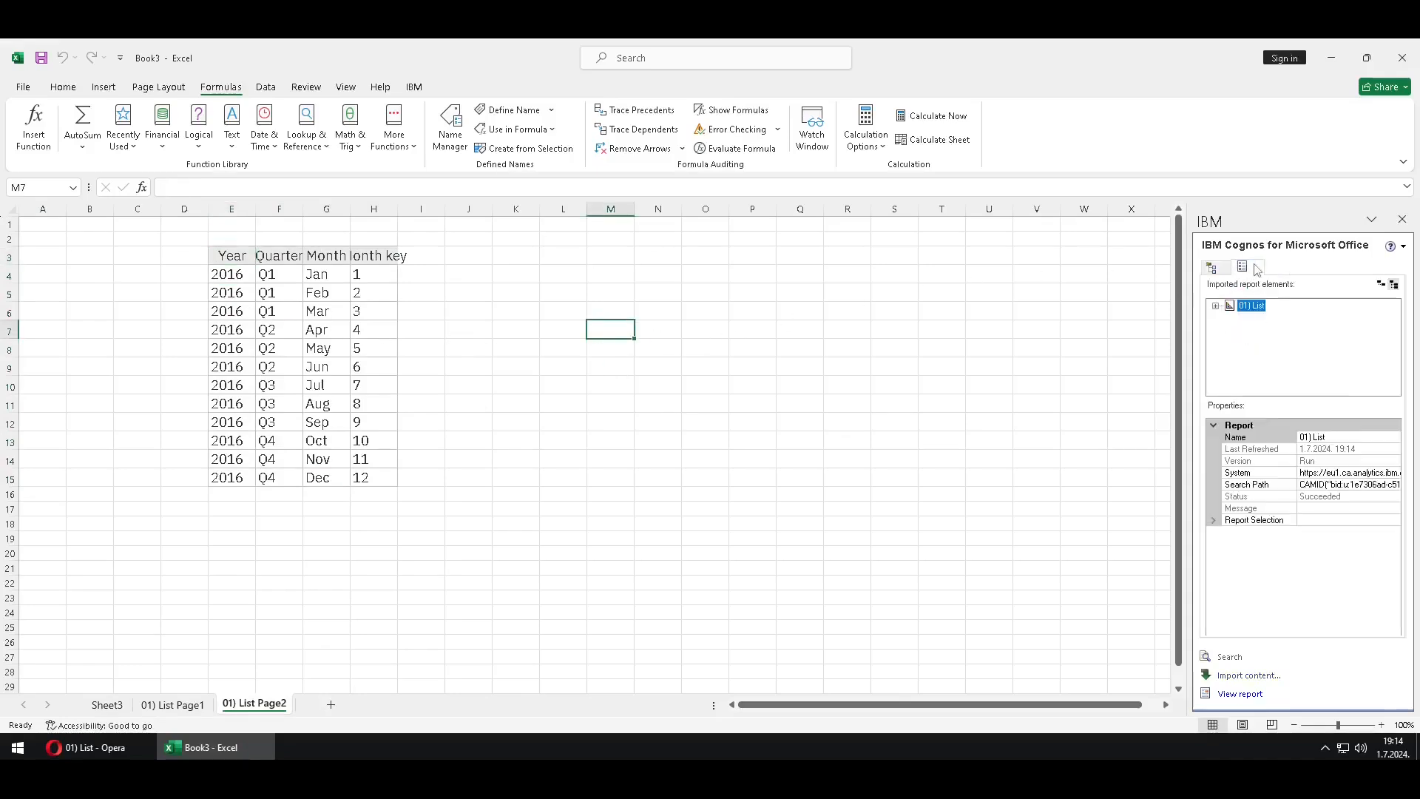
{"action": "right_click", "coordinate": [1256, 307]}
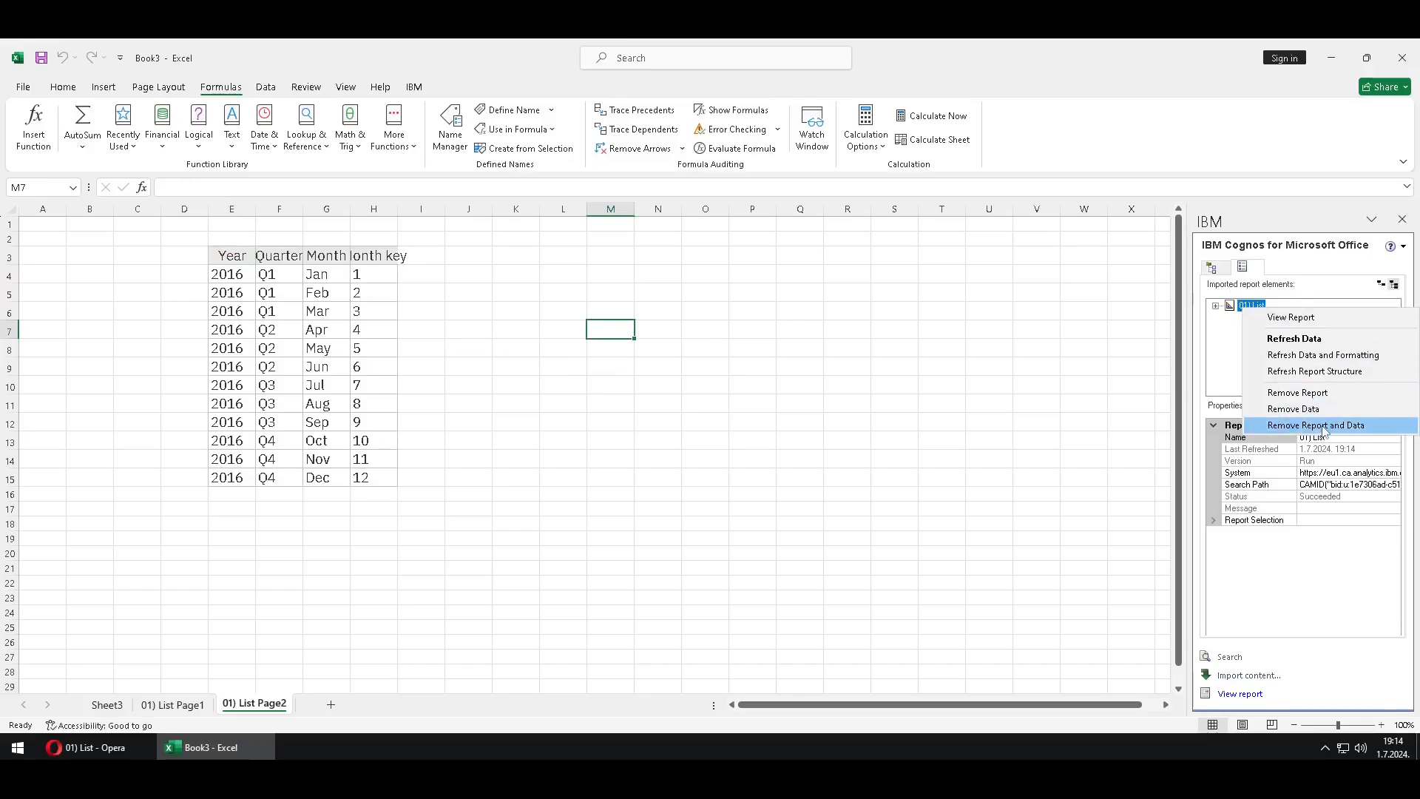
{"action": "left_click", "coordinate": [1317, 426]}
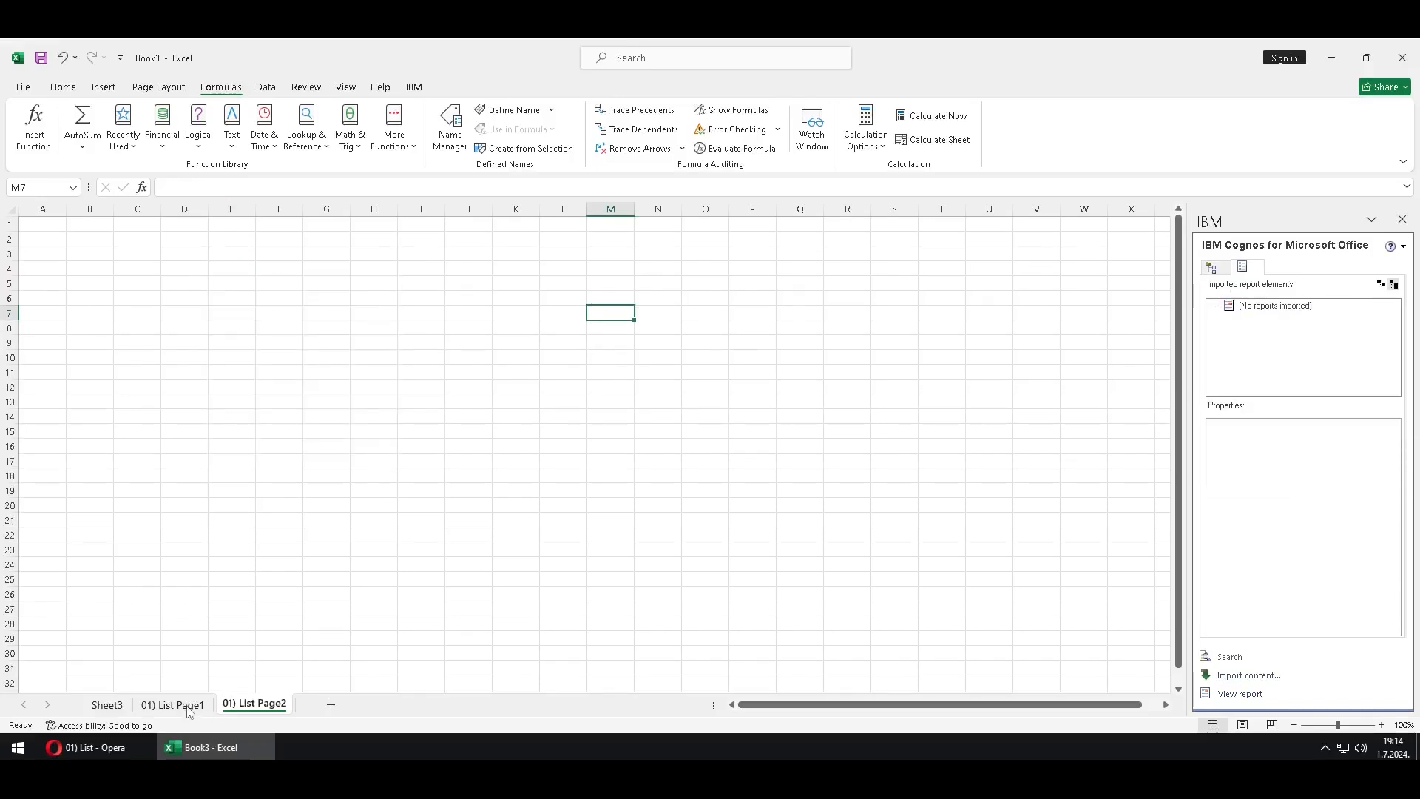
- Delete the 01) List Page1 and 01) List Page2 worksheets together, keeping only Sheet3
{"action": "left_click", "coordinate": [186, 708], "text": "ctrl"}
{"action": "right_click", "coordinate": [192, 697]}
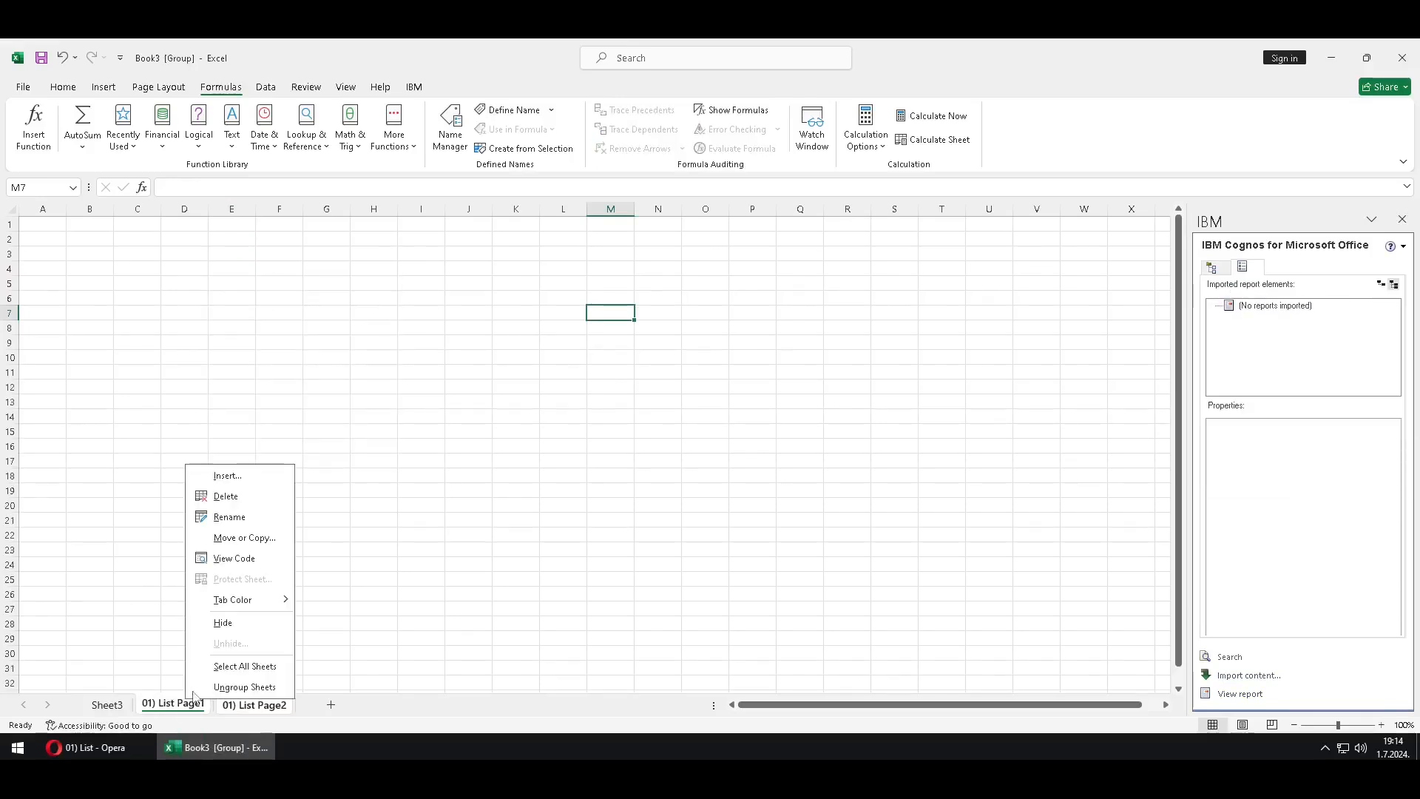
{"action": "left_click", "coordinate": [257, 498]}
{"action": "left_click", "coordinate": [684, 437]}
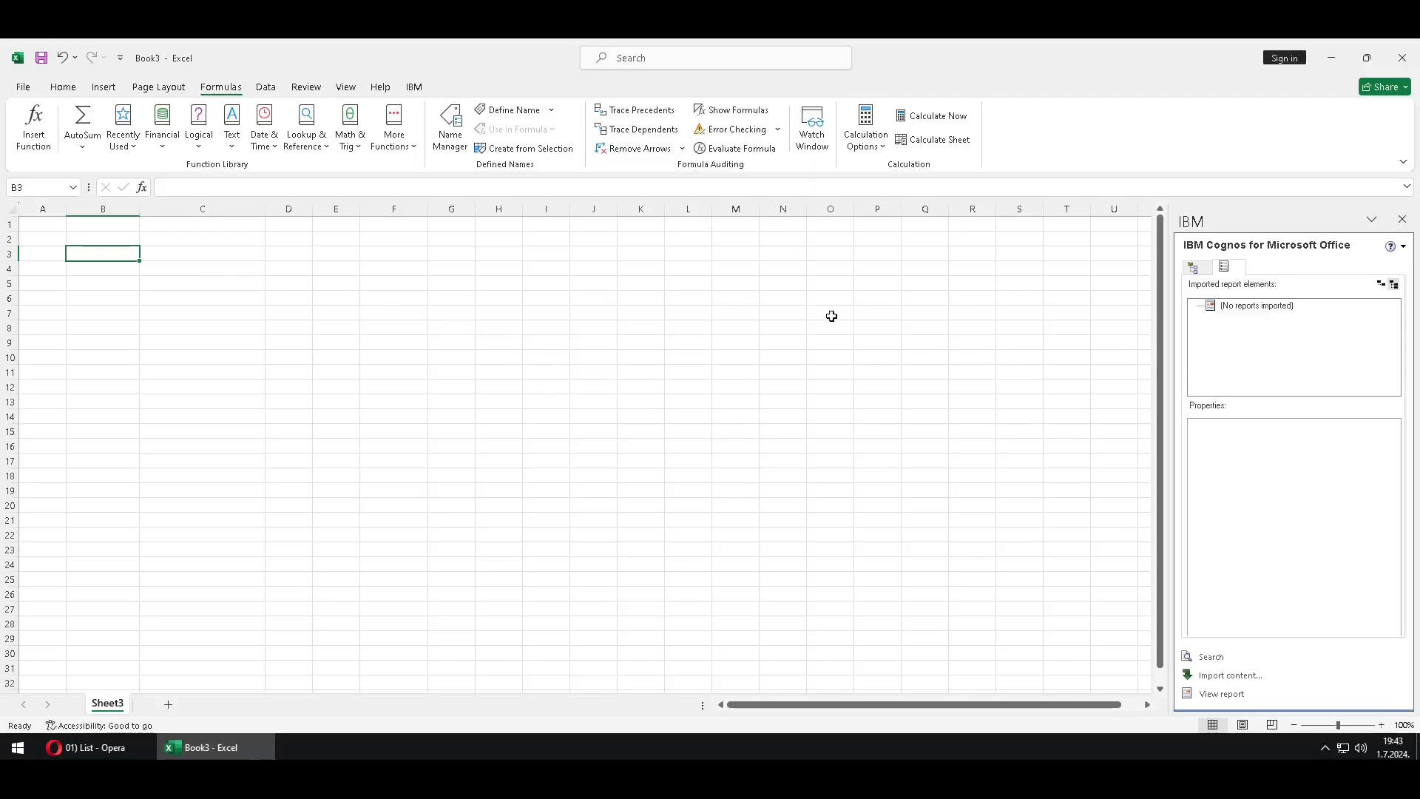
- Open the 01) List report for import at cell B3 and name the import 01) List ZZZ
{"action": "left_click", "coordinate": [1193, 268]}
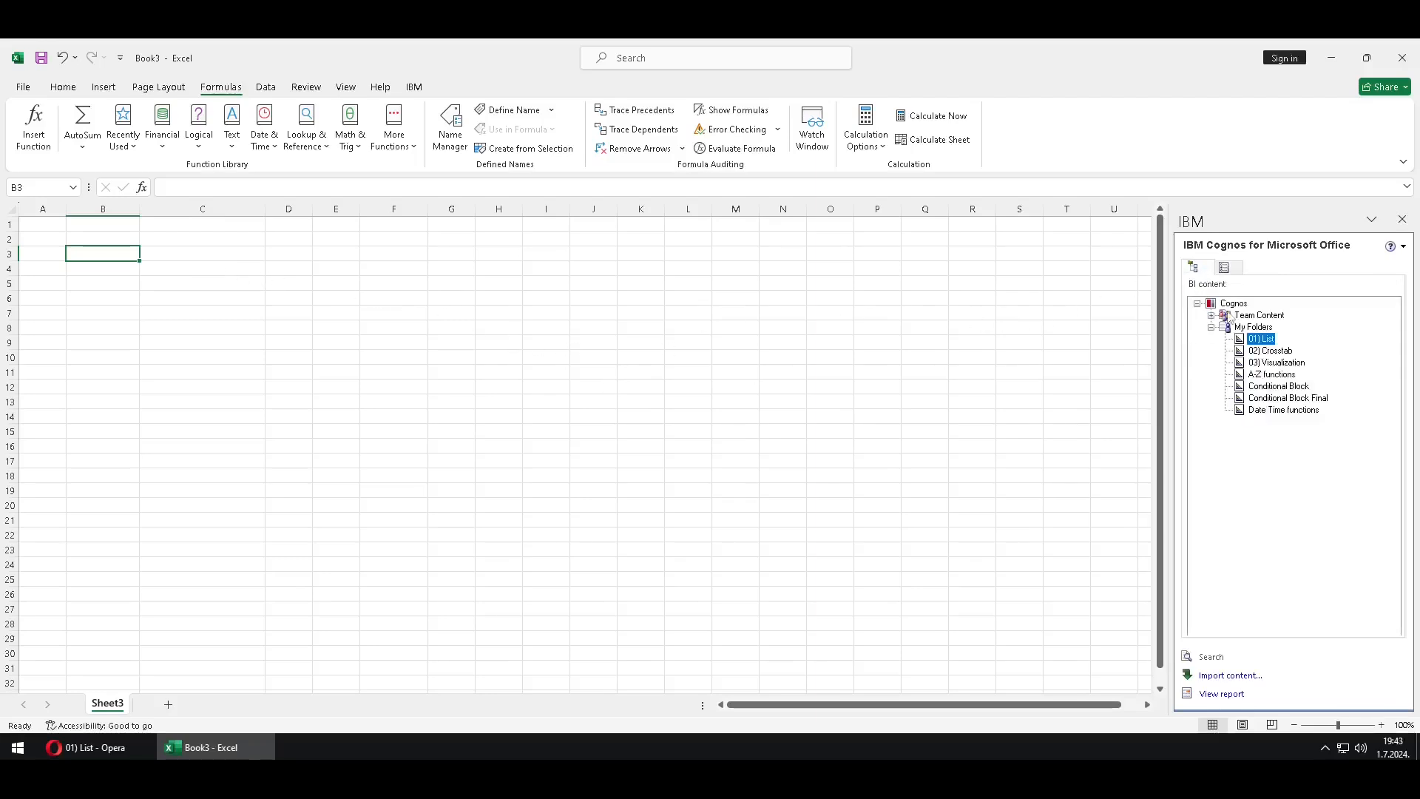
{"action": "double_click", "coordinate": [1263, 340]}
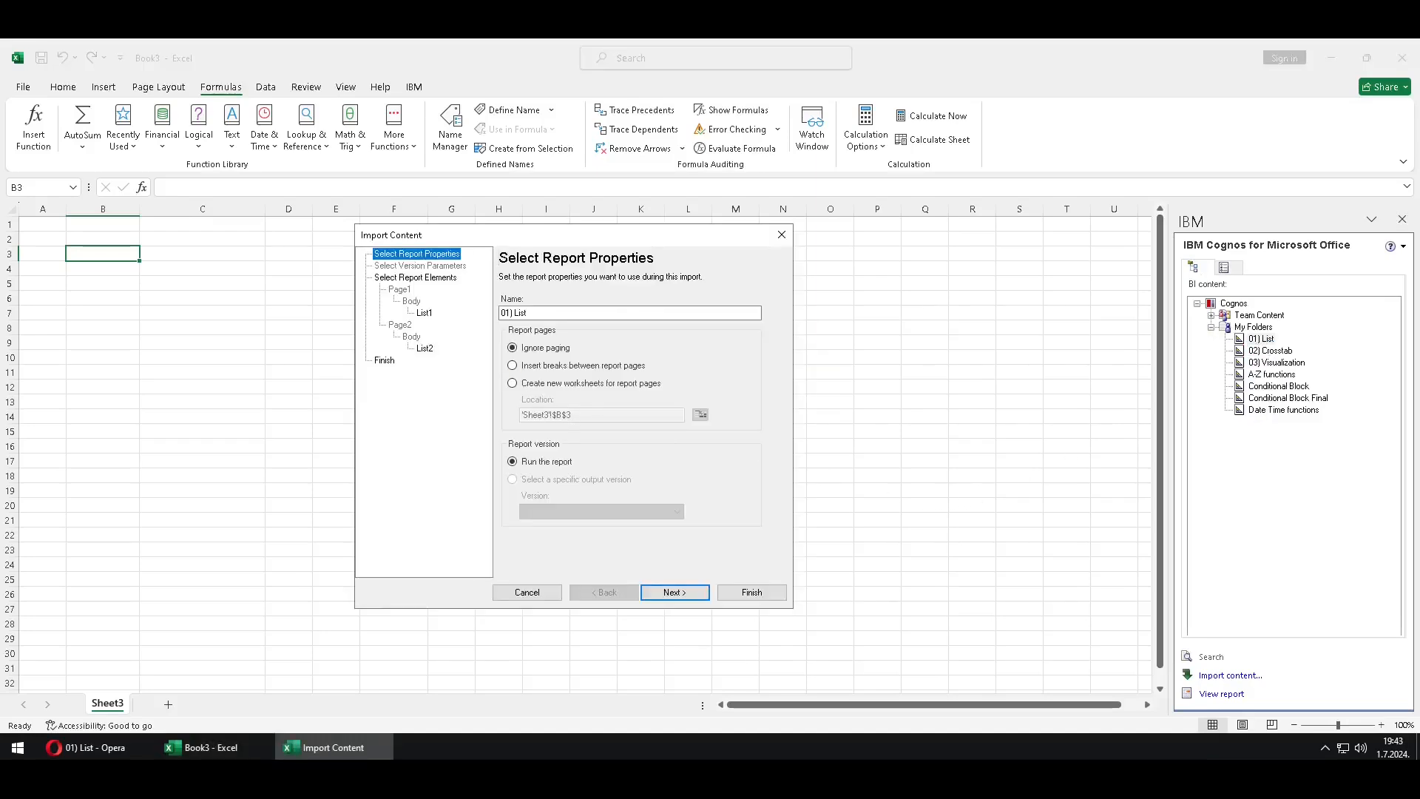
{"action": "key", "text": "ctrl+2"}
{"action": "mouse_move", "coordinate": [485, 339]}
{"action": "left_mouse_down"}
{"action": "mouse_move", "coordinate": [502, 297]}
{"action": "mouse_move", "coordinate": [588, 281]}
{"action": "left_mouse_up"}
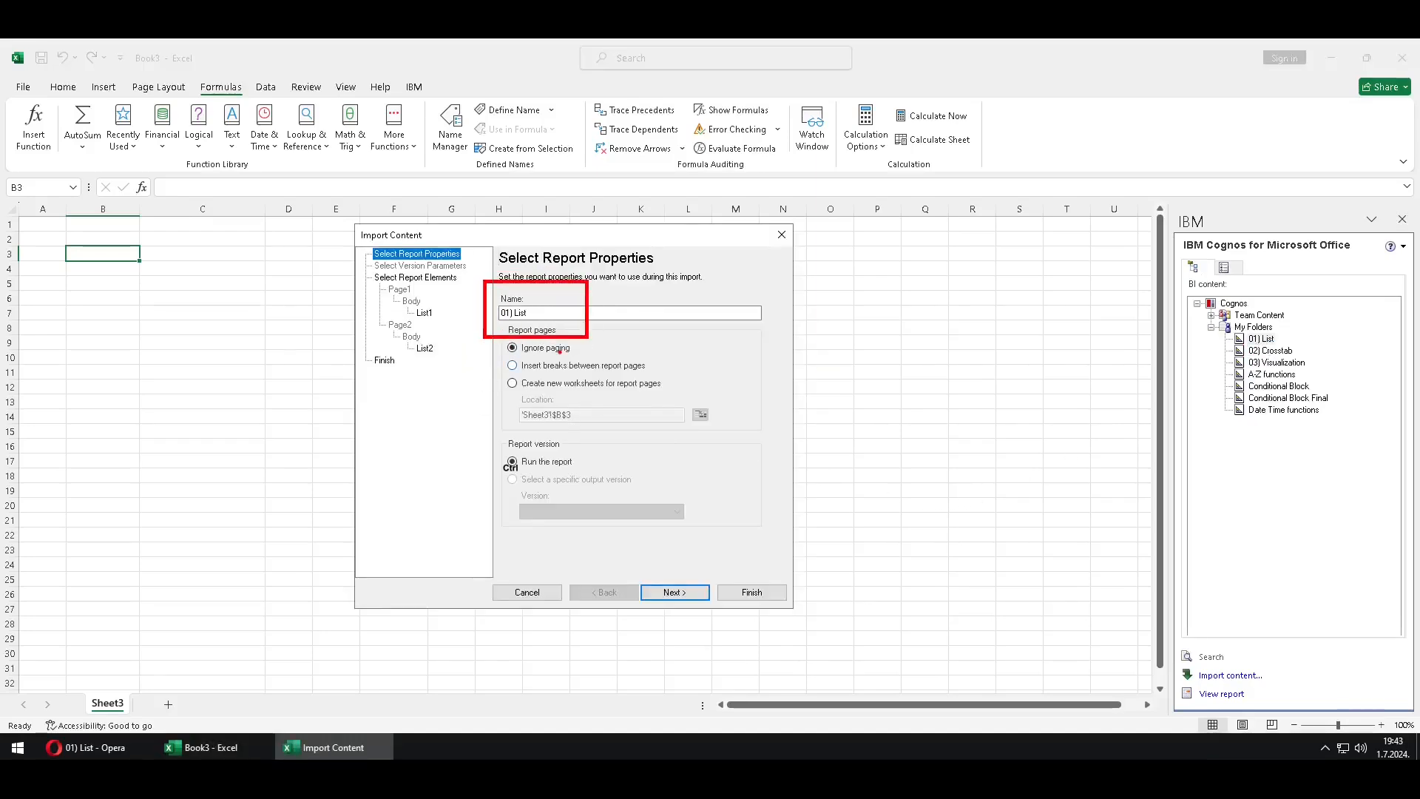
{"action": "key", "text": "Escape"}
{"action": "left_click", "coordinate": [542, 314]}
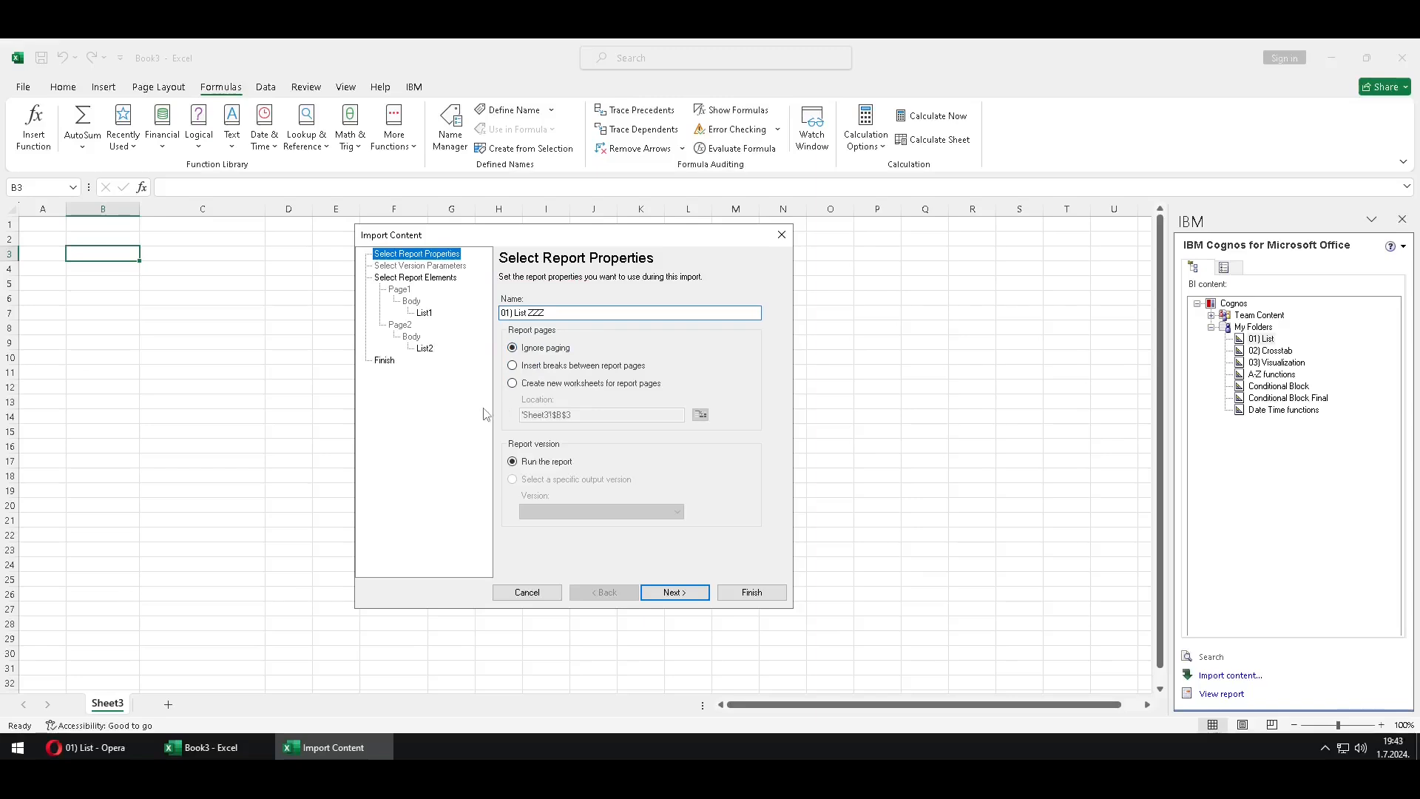
- Exclude Page2 from the report elements and import List1 as an Excel list
{"action": "left_click", "coordinate": [444, 279]}
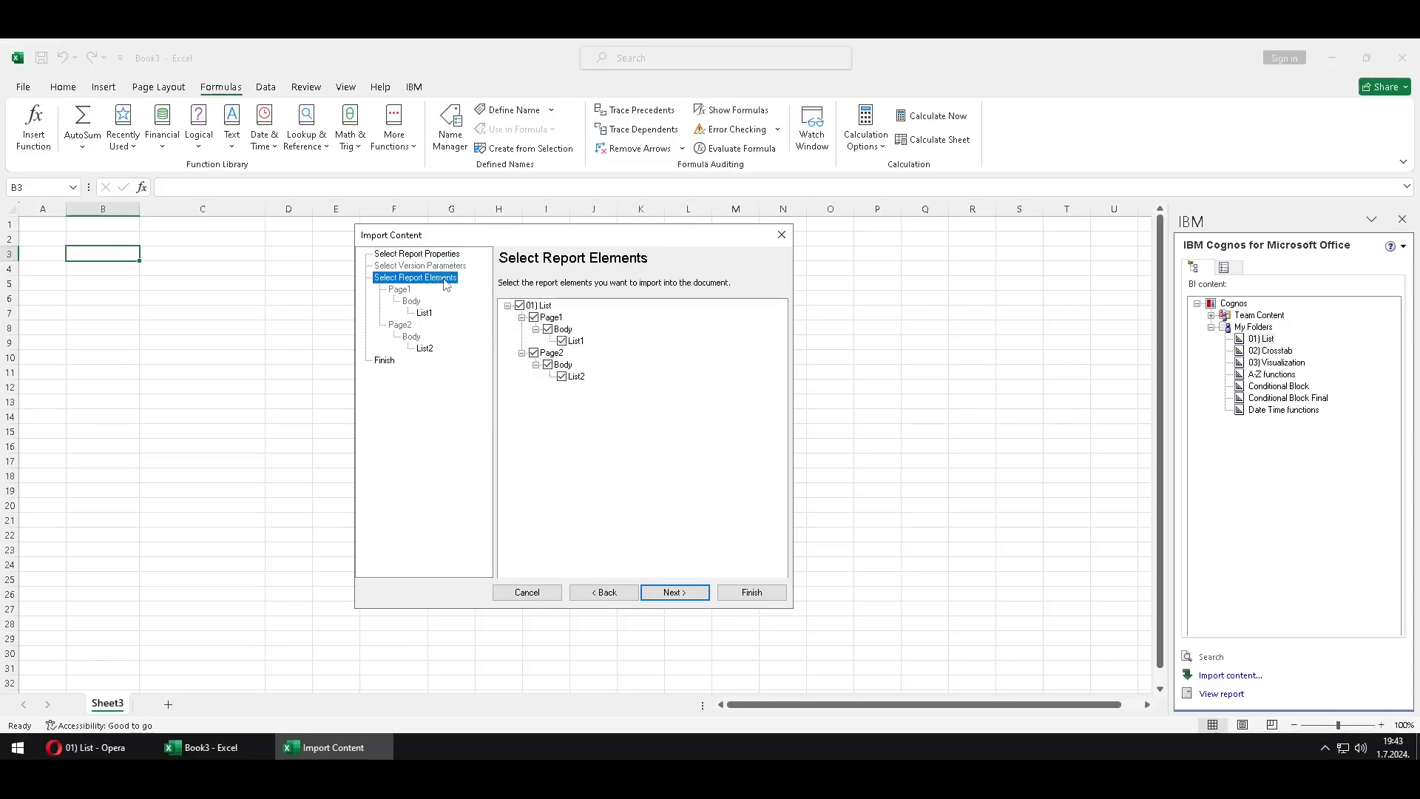
{"action": "left_click", "coordinate": [533, 352]}
{"action": "left_click", "coordinate": [429, 314]}
{"action": "key", "text": "ctrl"}
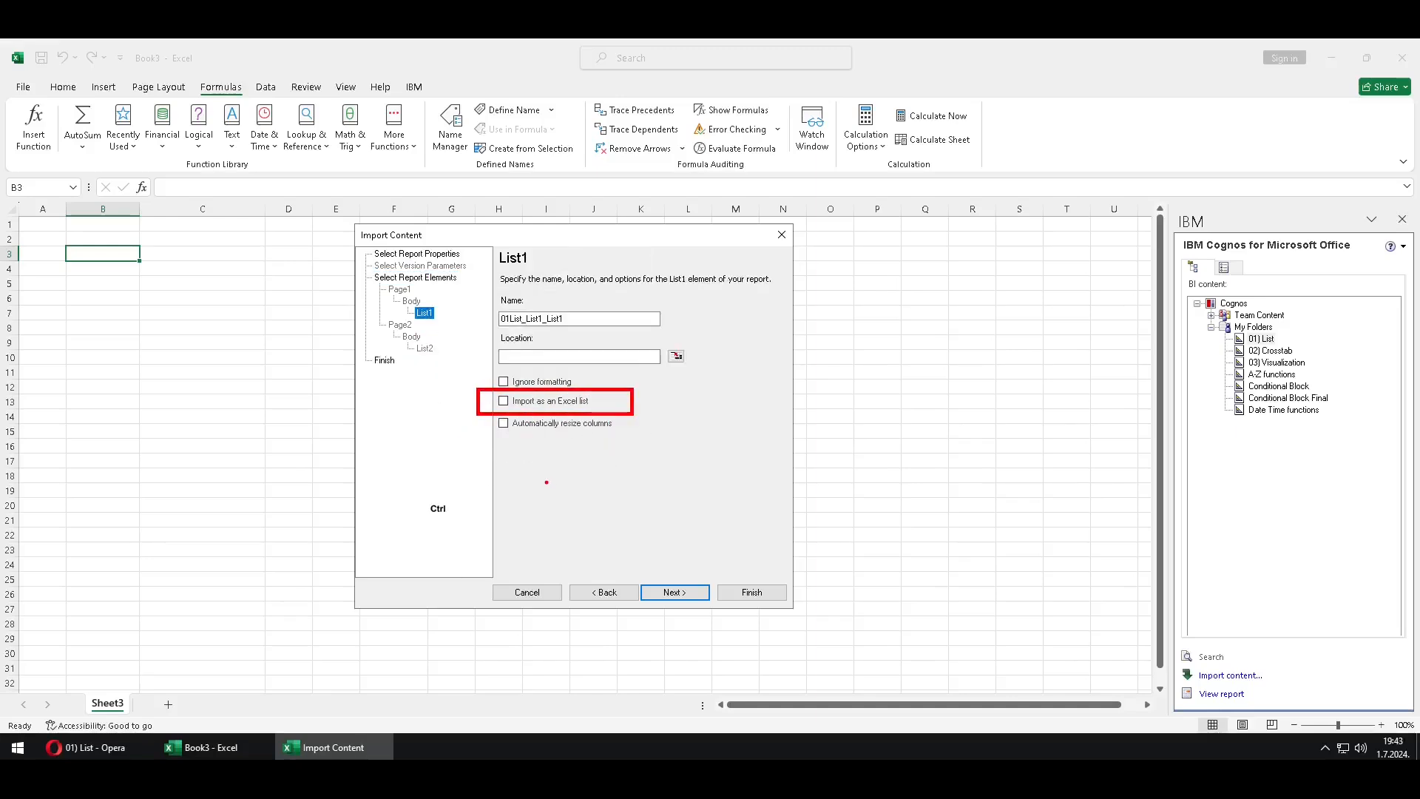
{"action": "left_click", "coordinate": [504, 402]}
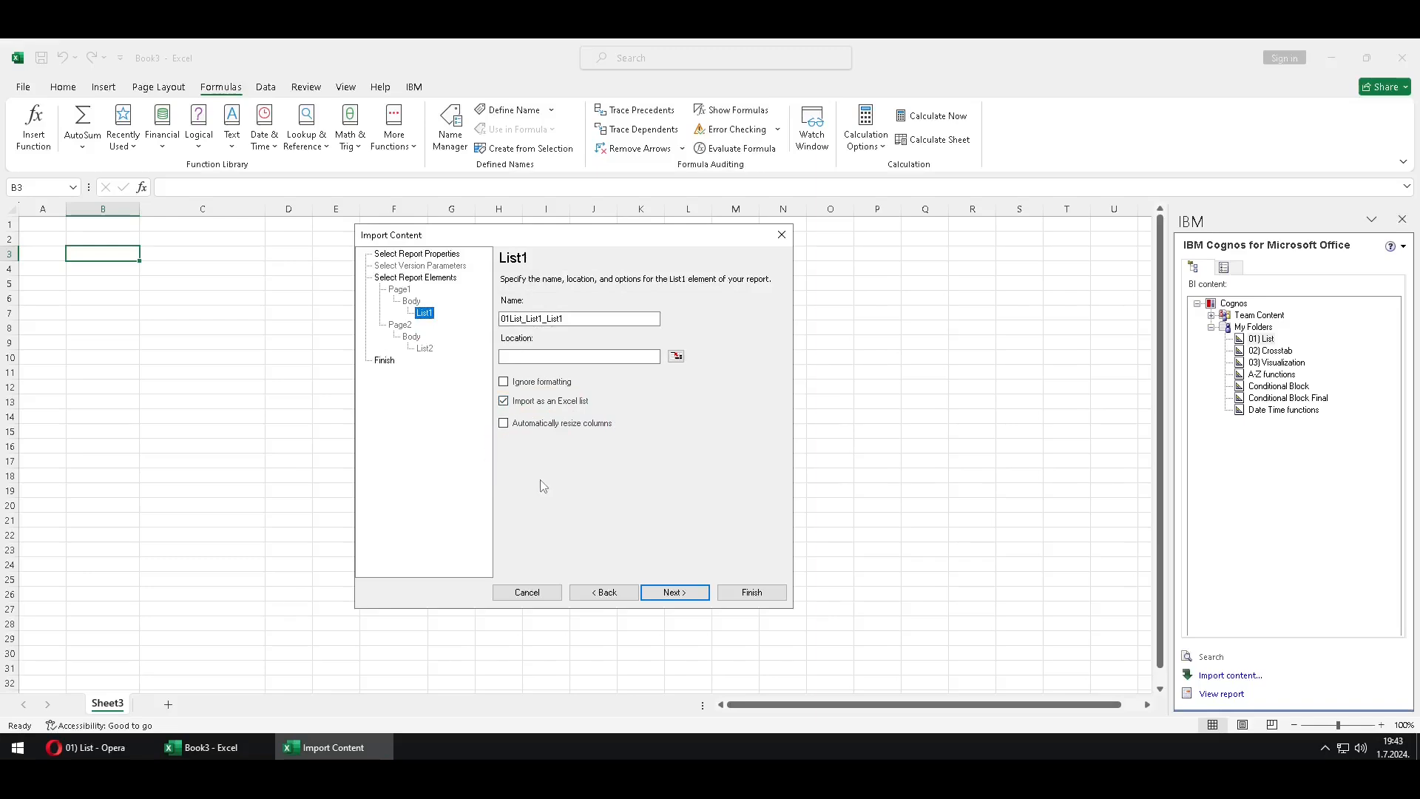
{"action": "left_click", "coordinate": [755, 592]}
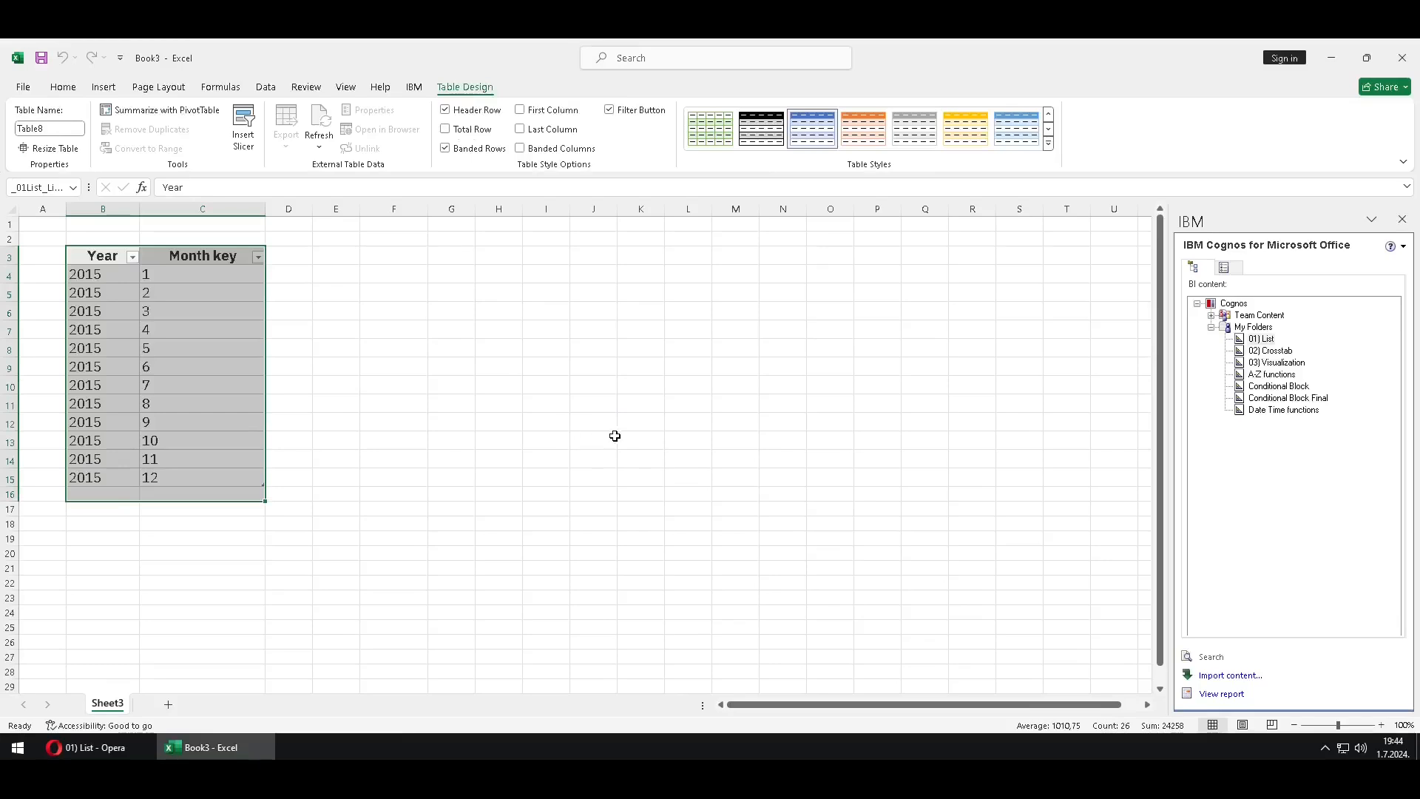
- Check the name of the imported report in the list of imported report elements
{"action": "left_click", "coordinate": [1228, 270]}
{"action": "key", "text": "ctrl+2"}
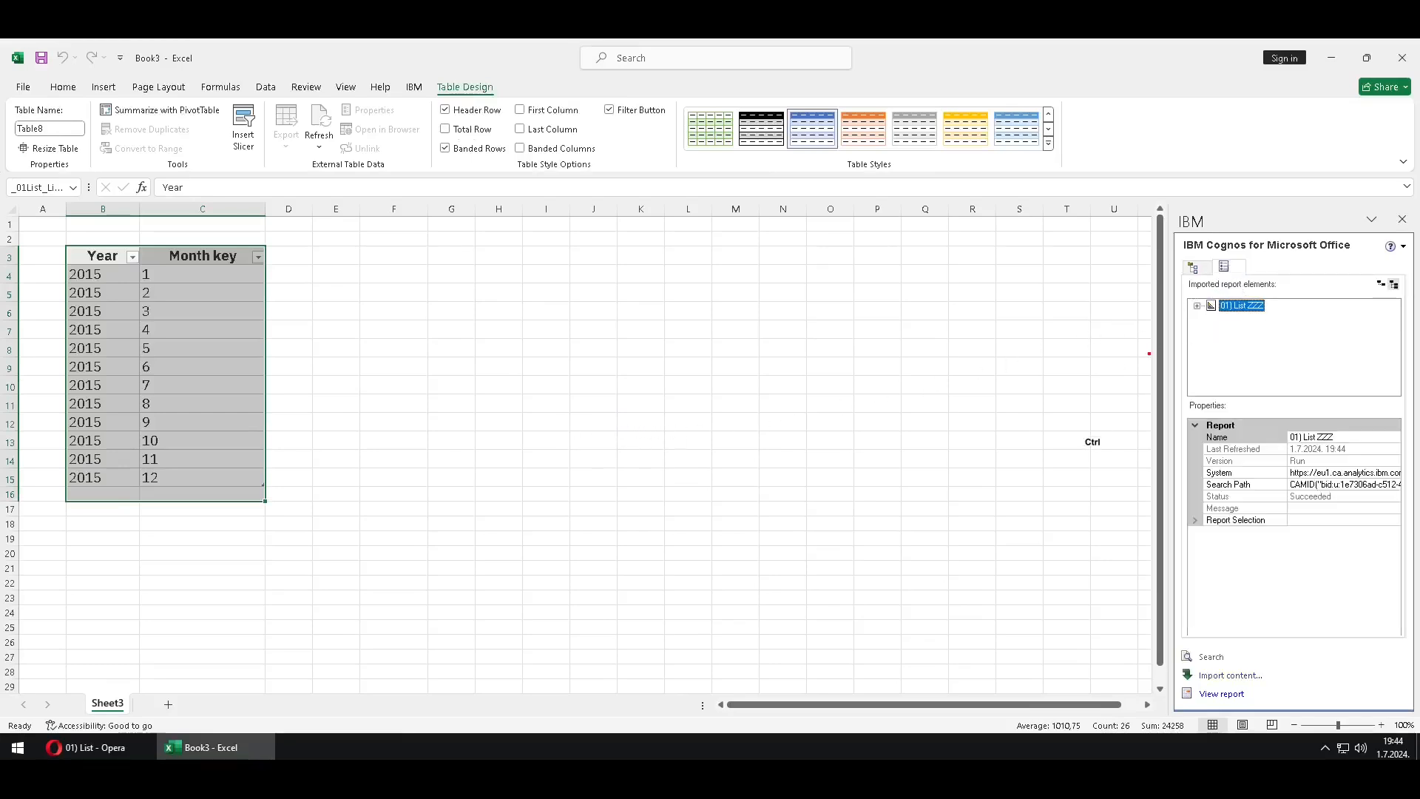
{"action": "mouse_move", "coordinate": [1155, 338]}
{"action": "left_mouse_down"}
{"action": "mouse_move", "coordinate": [1156, 323]}
{"action": "mouse_move", "coordinate": [1318, 293]}
{"action": "left_mouse_up"}
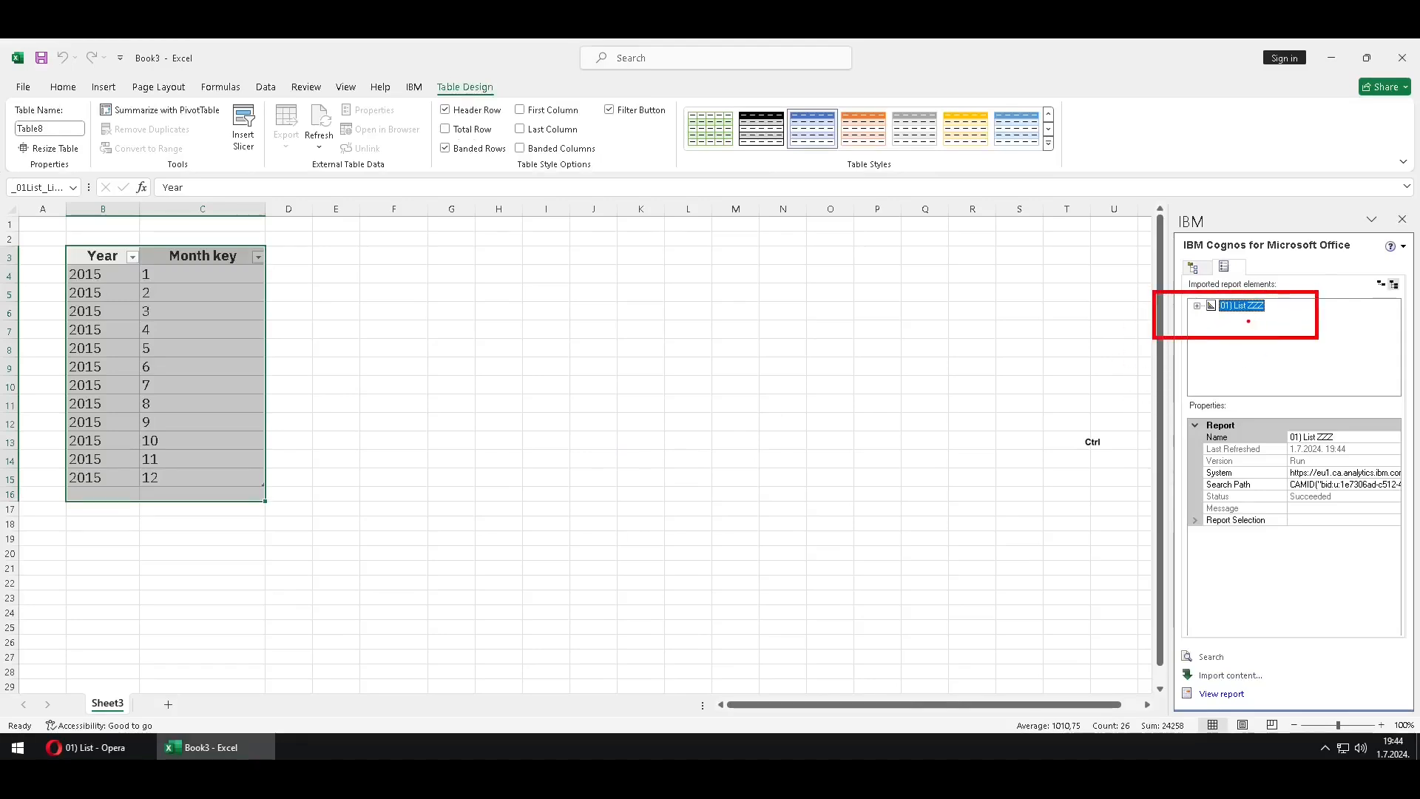
{"action": "left_click_drag", "start_coordinate": [1248, 321], "coordinate": [1262, 317]}
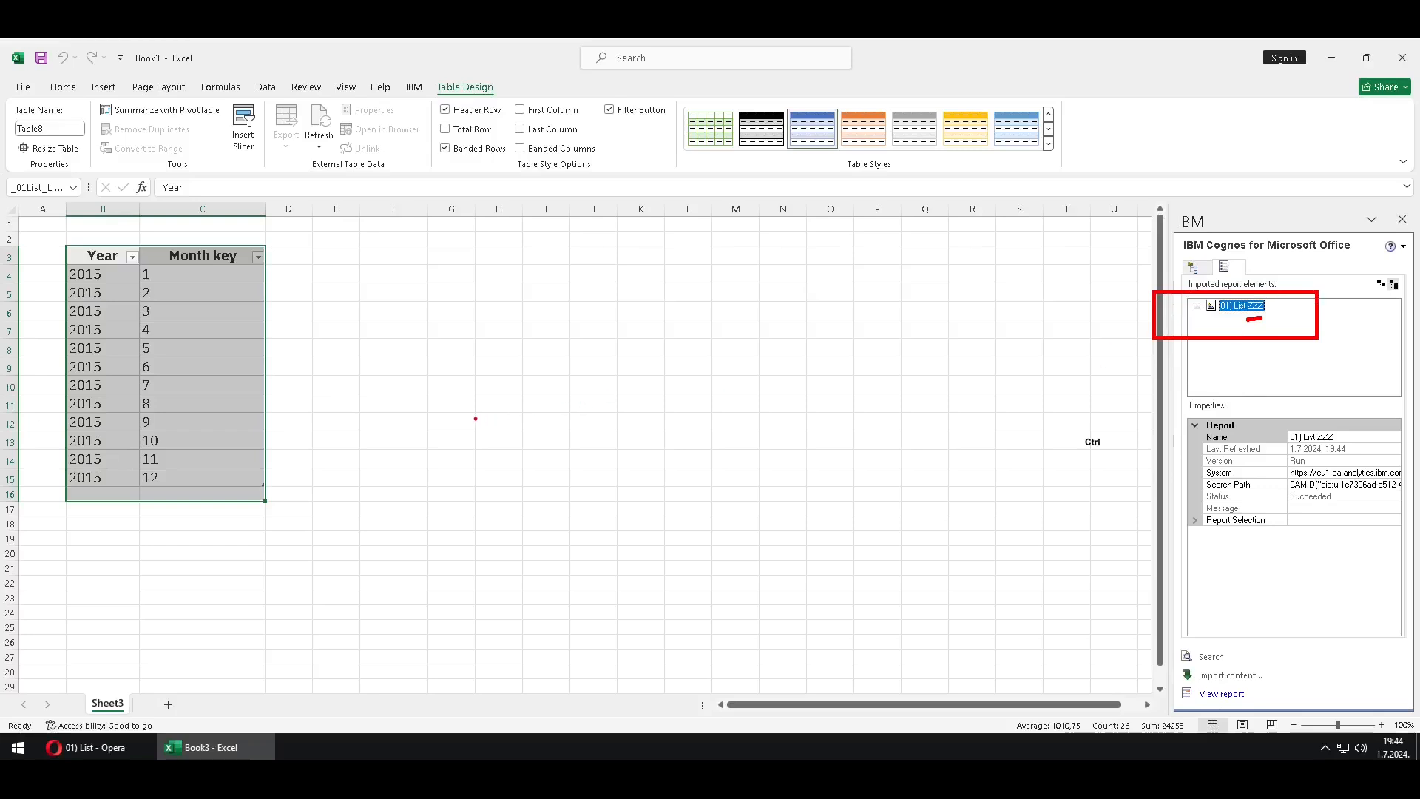
{"action": "key", "text": "Escape"}
- View the available Format as Table styles without applying one
{"action": "left_click", "coordinate": [377, 379]}
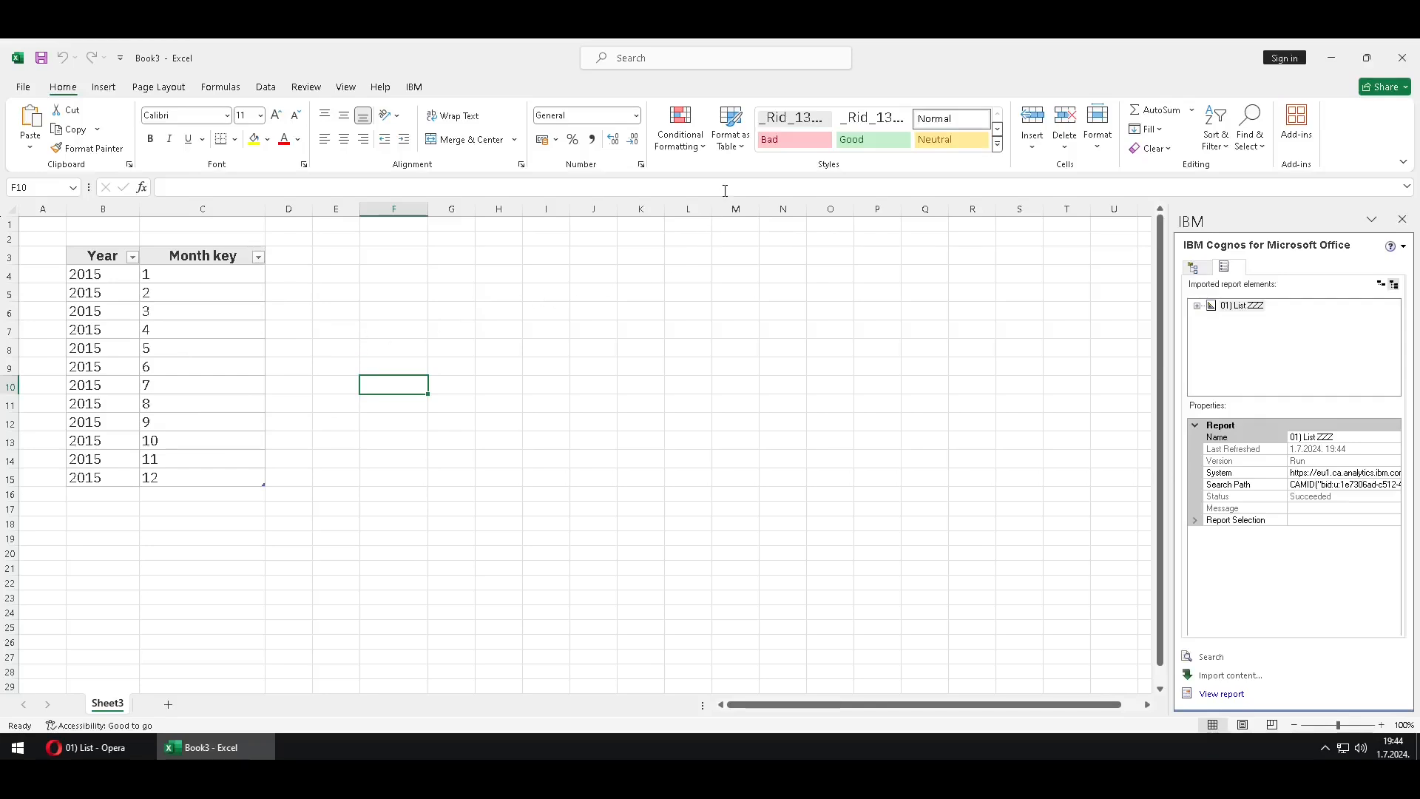
{"action": "left_click", "coordinate": [730, 146]}
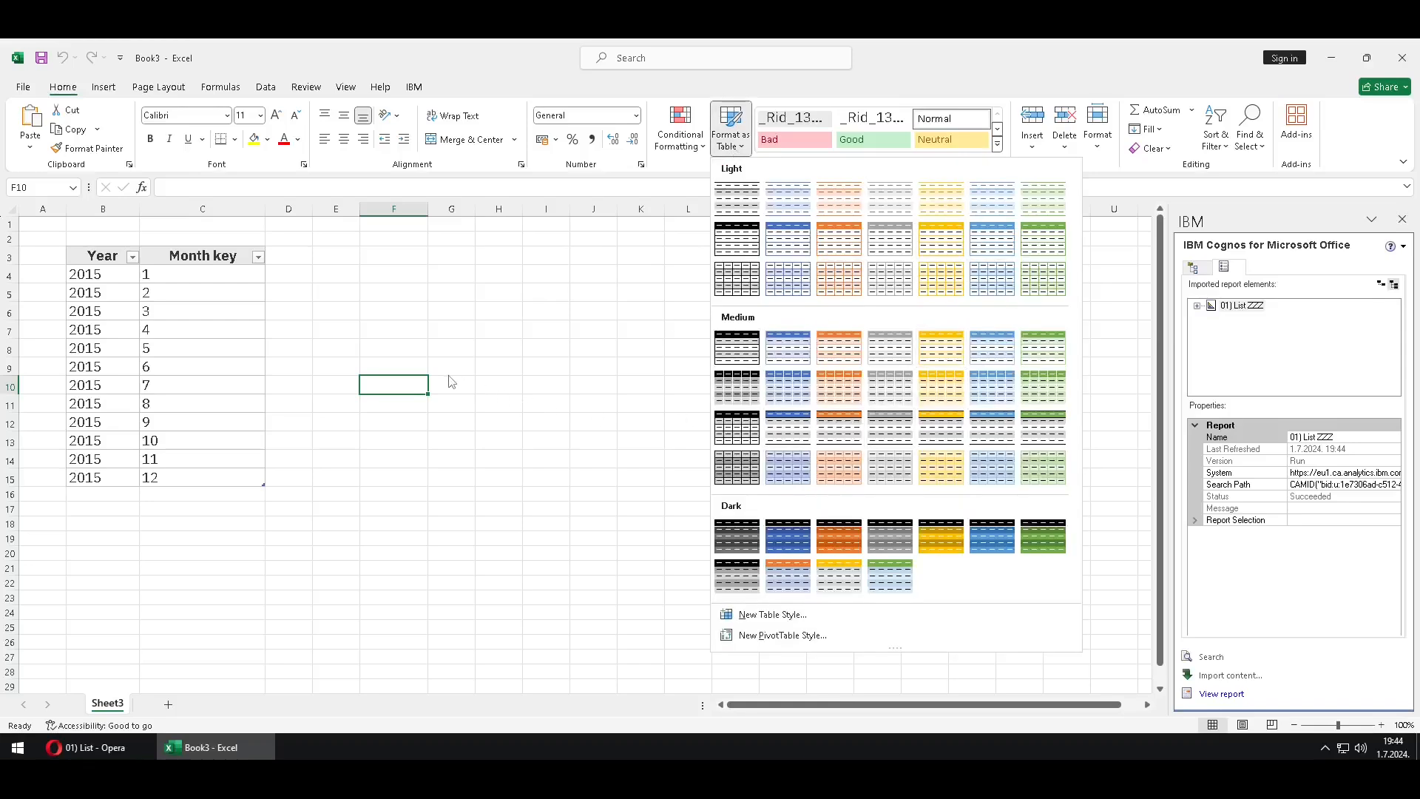
{"action": "left_click", "coordinate": [396, 331]}
{"action": "left_click", "coordinate": [397, 329]}
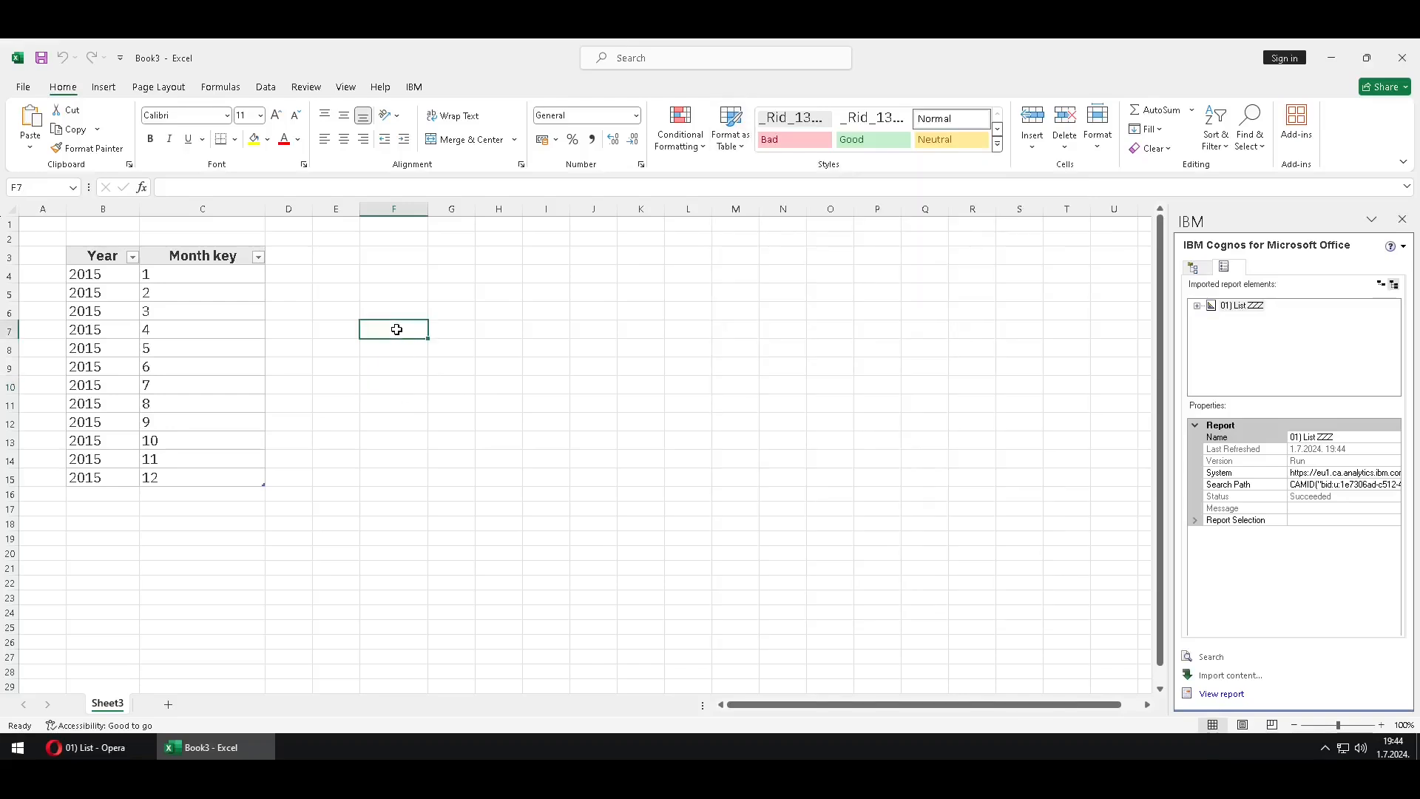
- Select the imported table's data, check its name, and inspect the Table8 and _01List_List1_List1 entries in the Name Manager
{"action": "left_click", "coordinate": [201, 382]}
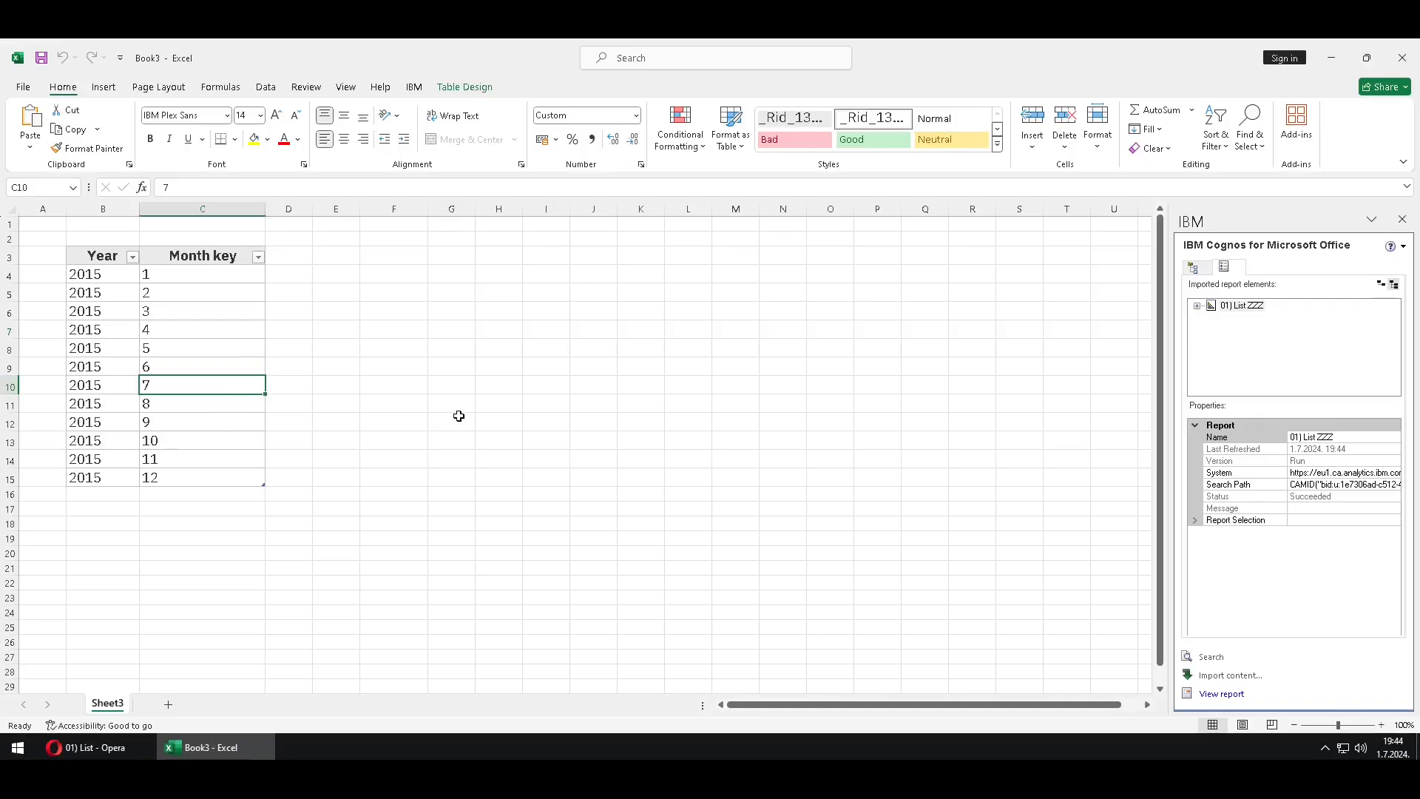
{"action": "key", "text": "ctrl+a"}
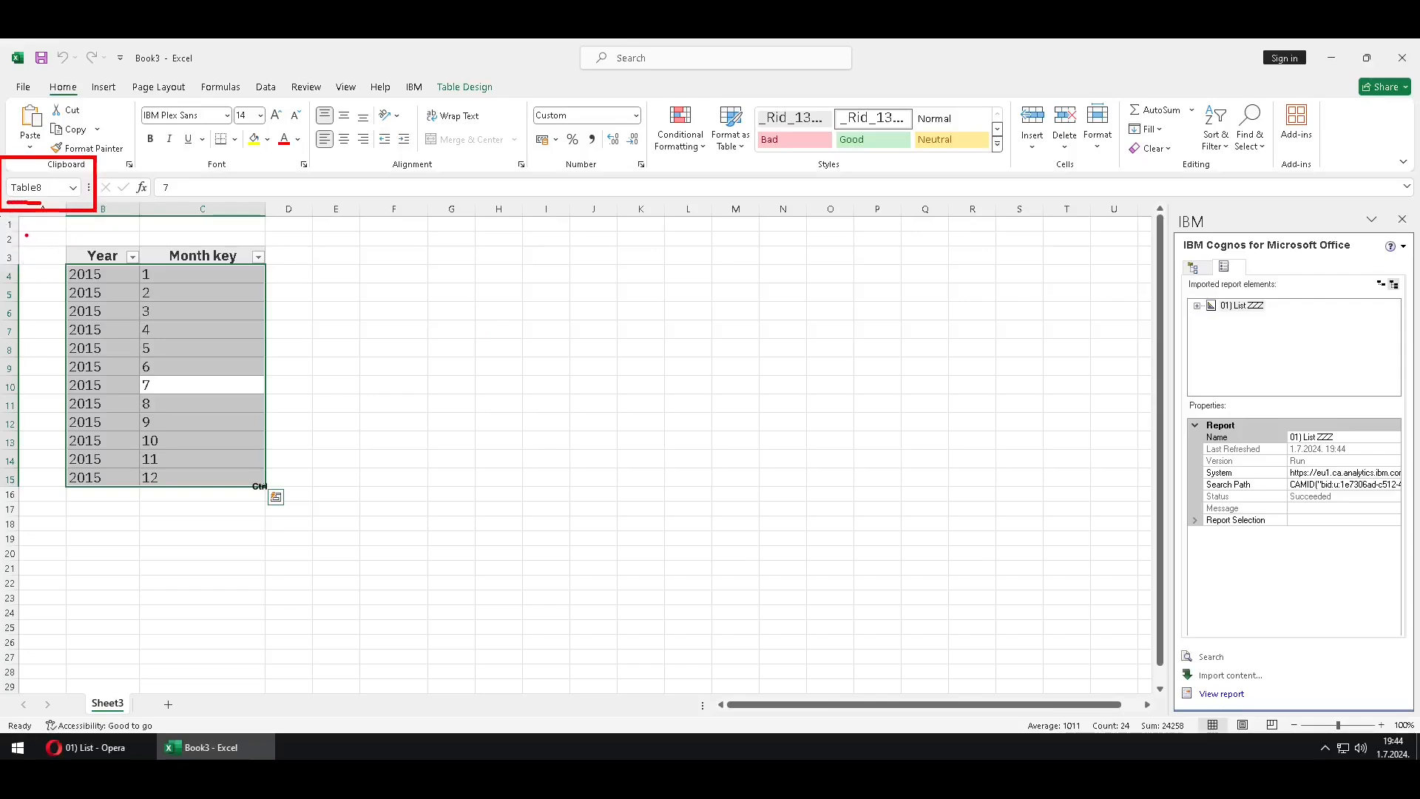
{"action": "left_click", "coordinate": [227, 87]}
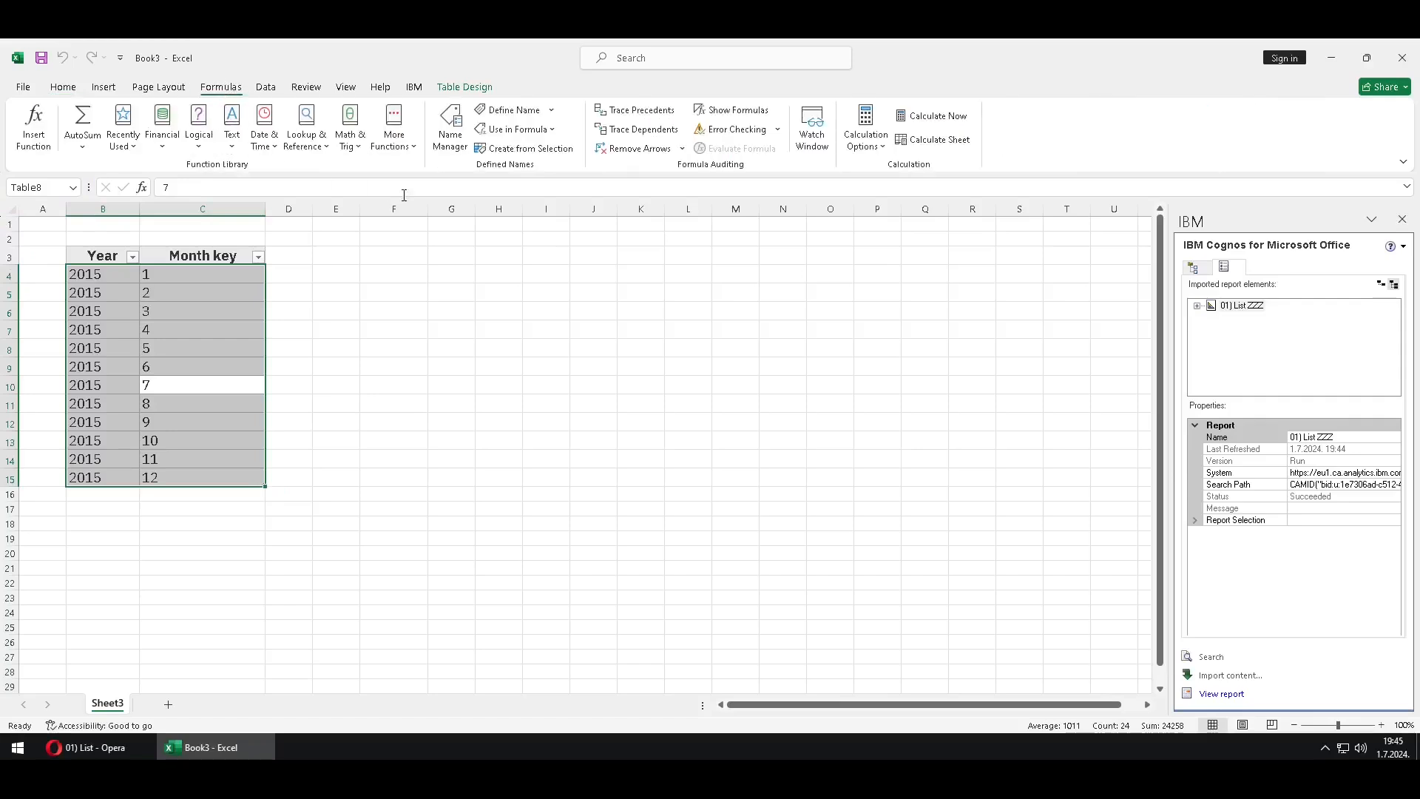
{"action": "left_click", "coordinate": [451, 140]}
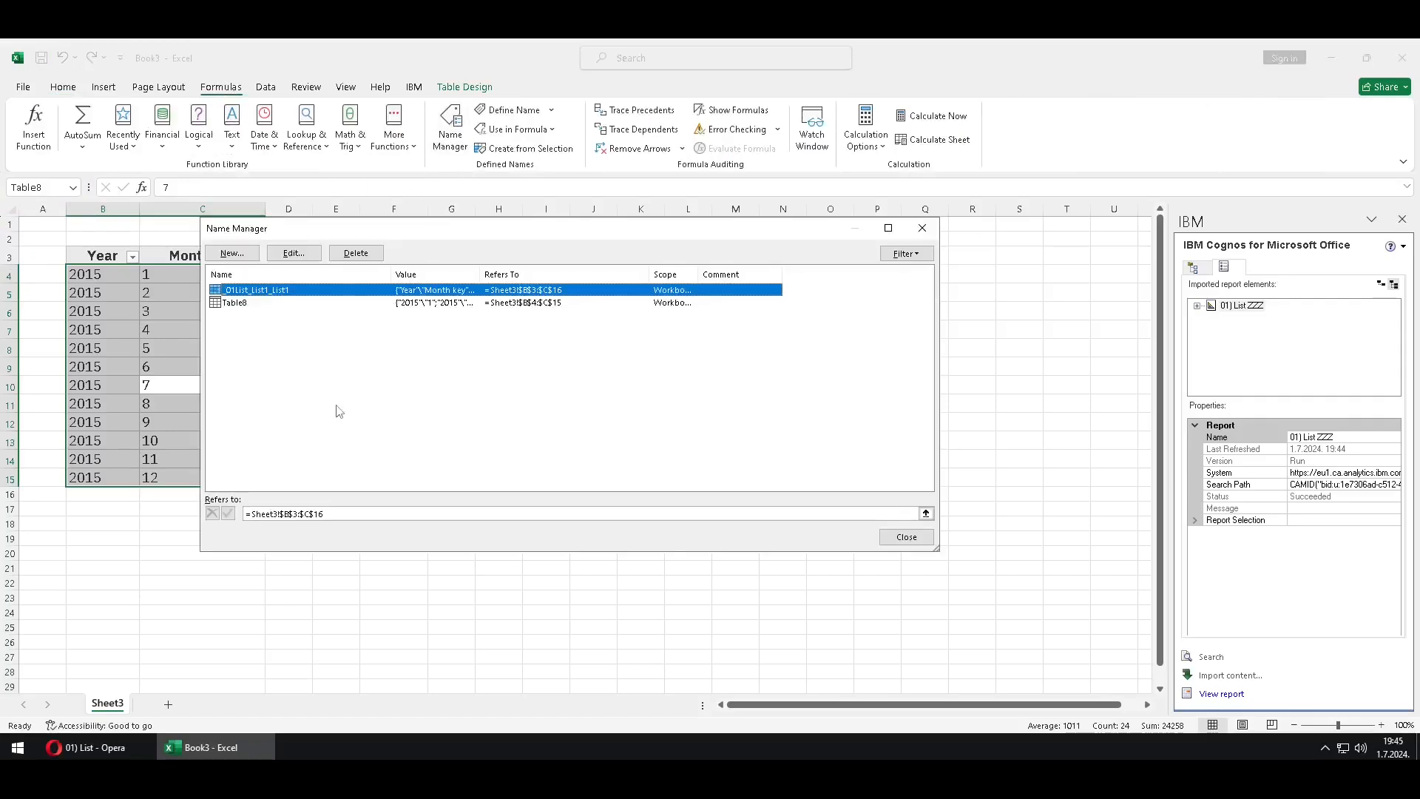
{"action": "left_click", "coordinate": [240, 302]}
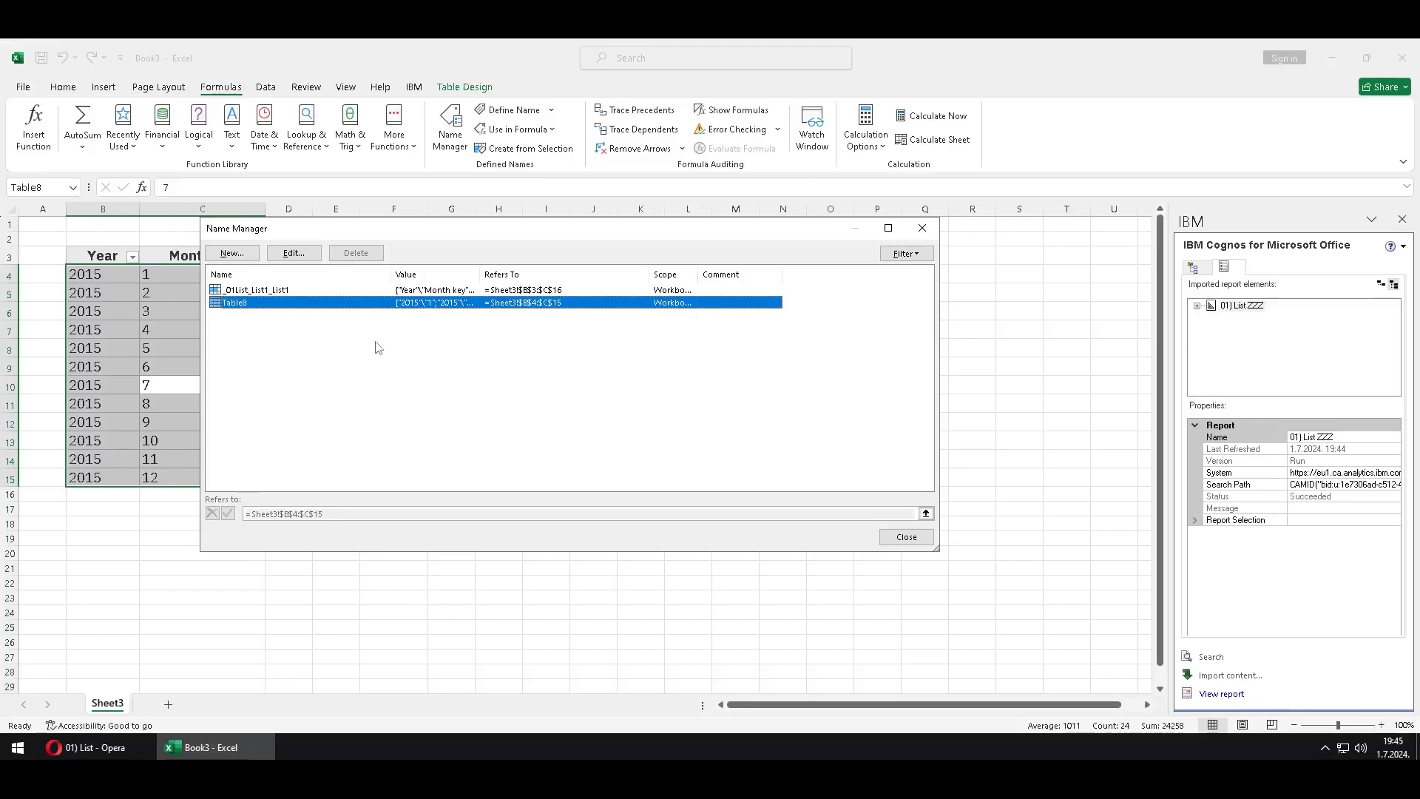
{"action": "left_click", "coordinate": [277, 291]}
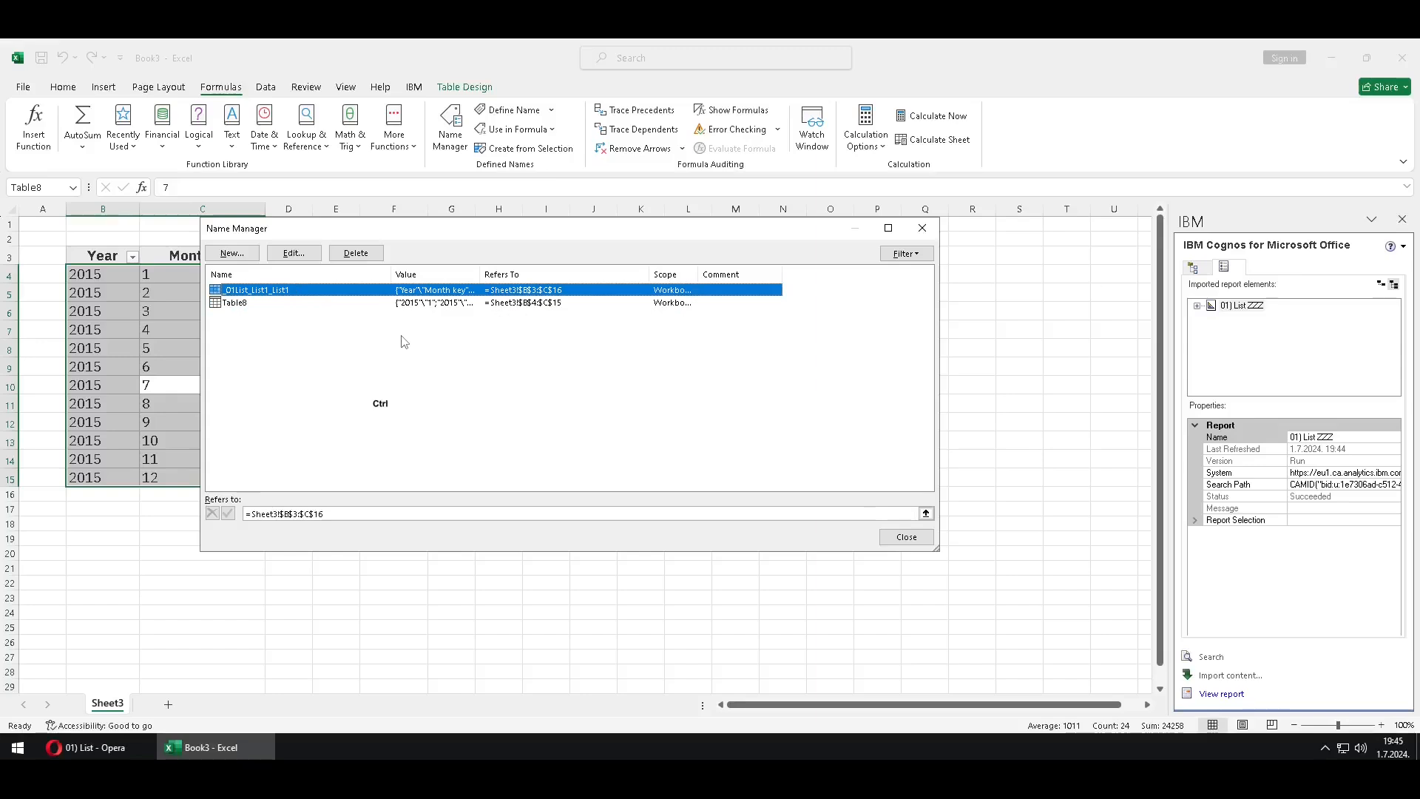
- Compare the Refers To ranges of _01List_List1_List1 and Table8 against the worksheet rows, and close the Name Manager
{"action": "key", "text": "ctrl+2"}
{"action": "mouse_move", "coordinate": [458, 321]}
{"action": "left_mouse_down"}
{"action": "mouse_move", "coordinate": [512, 258]}
{"action": "mouse_move", "coordinate": [590, 256]}
{"action": "left_mouse_up"}
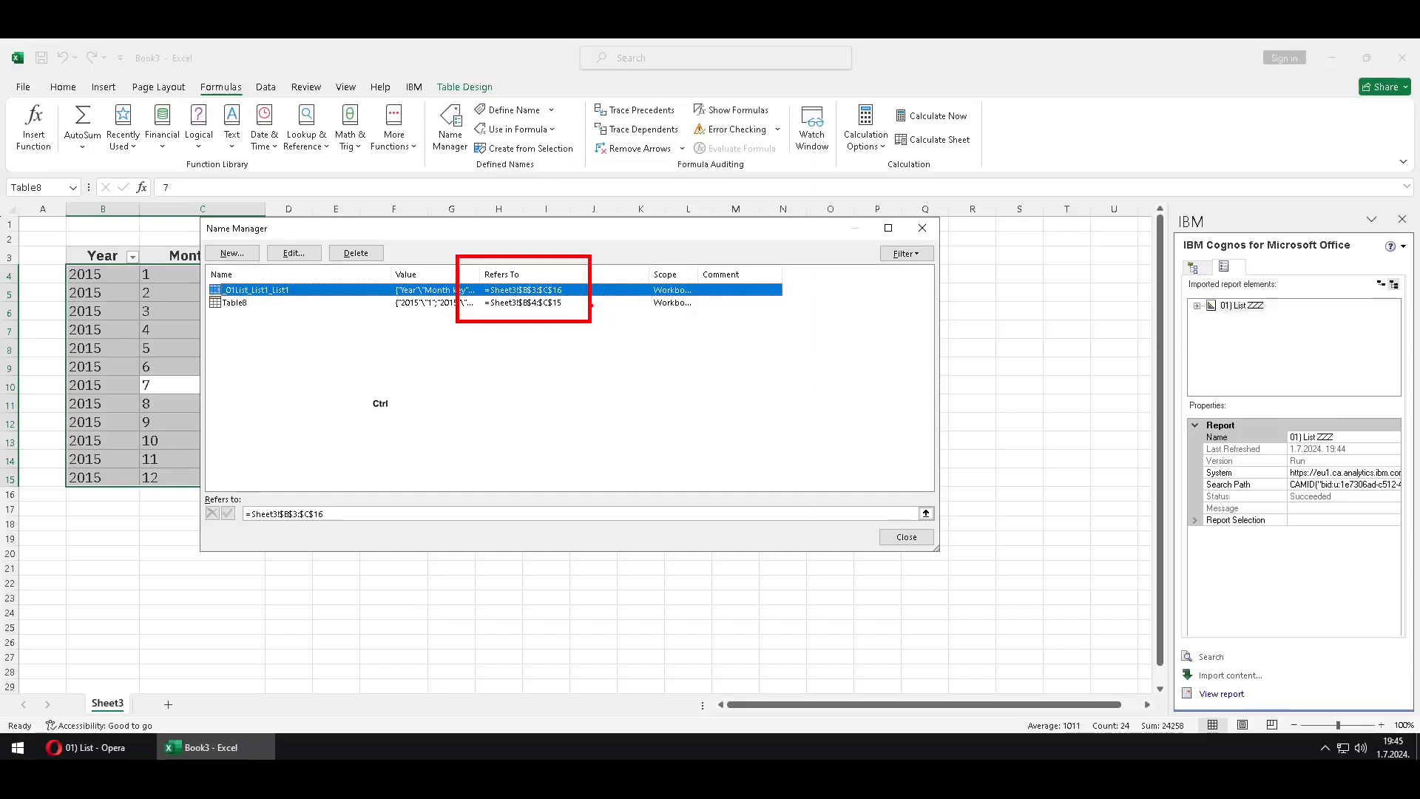
{"action": "mouse_move", "coordinate": [570, 289]}
{"action": "left_mouse_down"}
{"action": "mouse_move", "coordinate": [584, 281]}
{"action": "mouse_move", "coordinate": [579, 298]}
{"action": "left_mouse_up"}
{"action": "left_click_drag", "start_coordinate": [220, 312], "coordinate": [251, 312]}
{"action": "left_click_drag", "start_coordinate": [29, 478], "coordinate": [61, 476]}
{"action": "left_click_drag", "start_coordinate": [40, 495], "coordinate": [170, 495]}
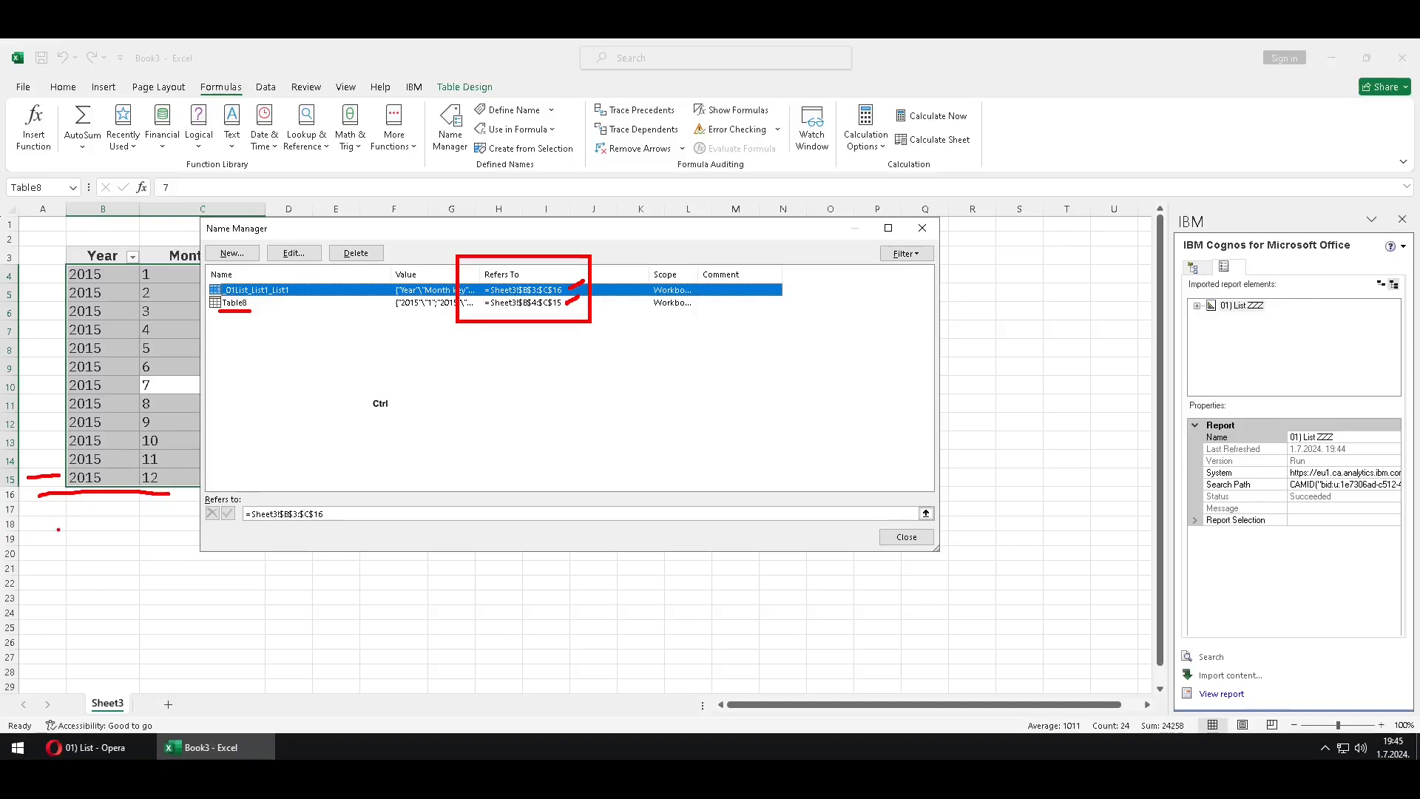
{"action": "key", "text": "Escape"}
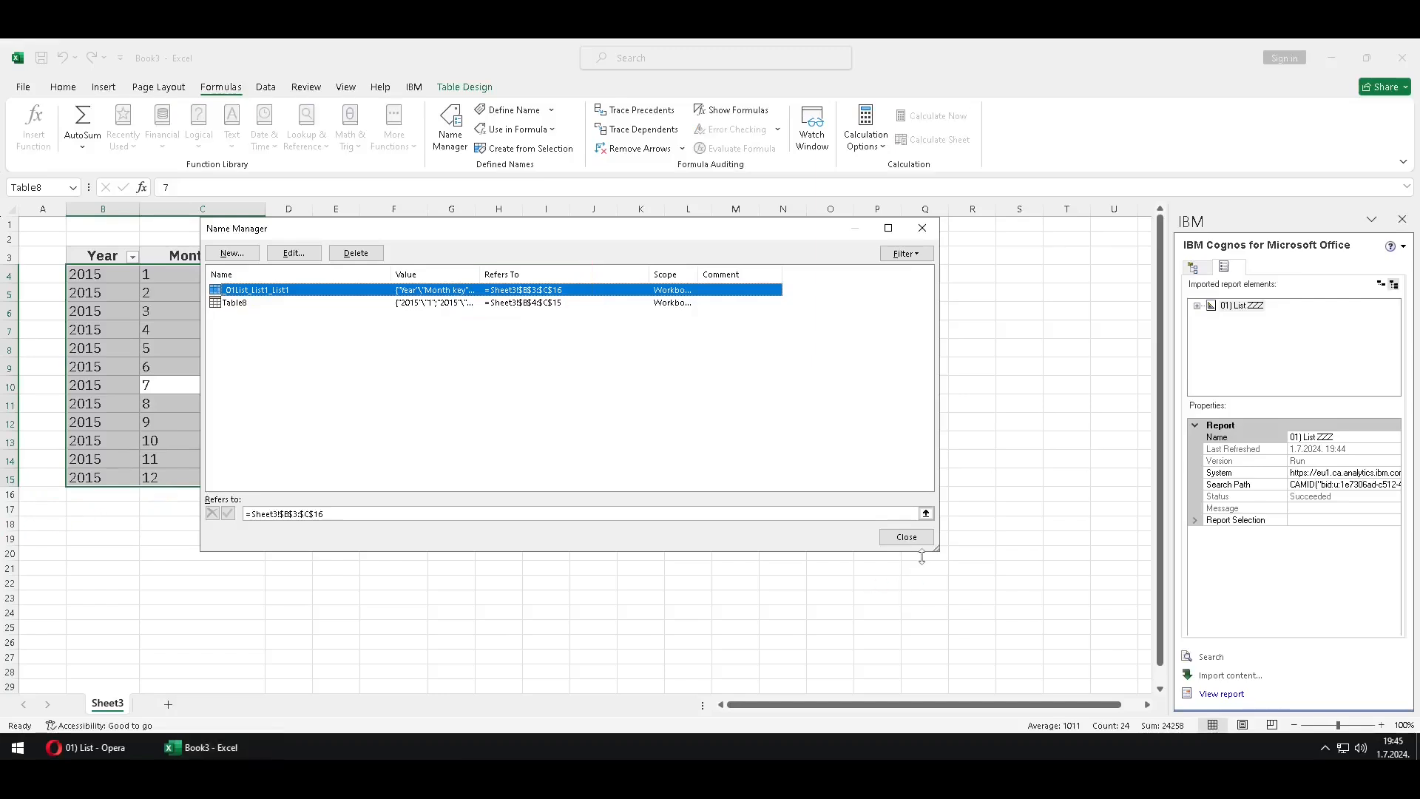
{"action": "left_click", "coordinate": [907, 536]}
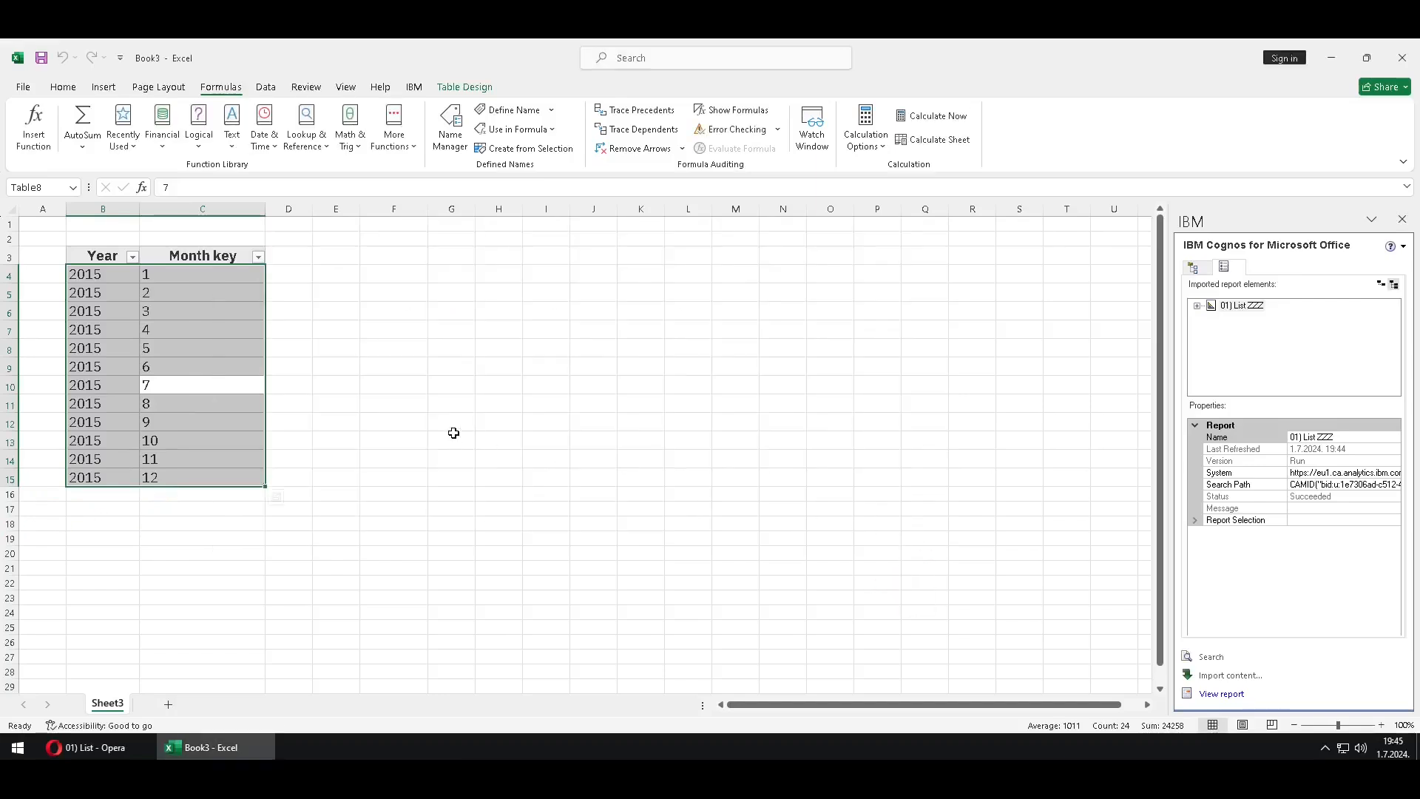
- Insert a PivotTable from the imported table on the existing worksheet at Sheet3 cell F3
{"action": "left_click", "coordinate": [368, 342]}
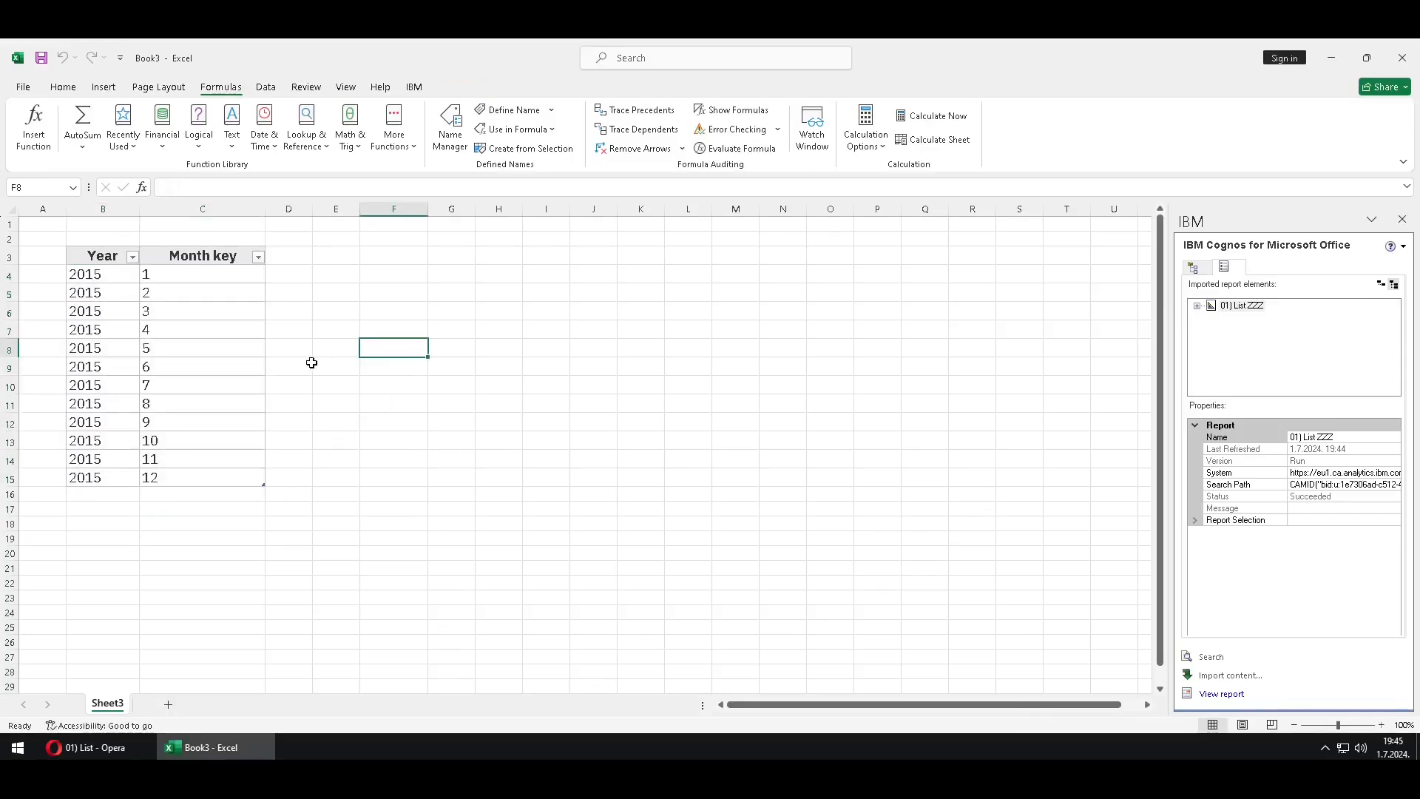
{"action": "left_click", "coordinate": [193, 329]}
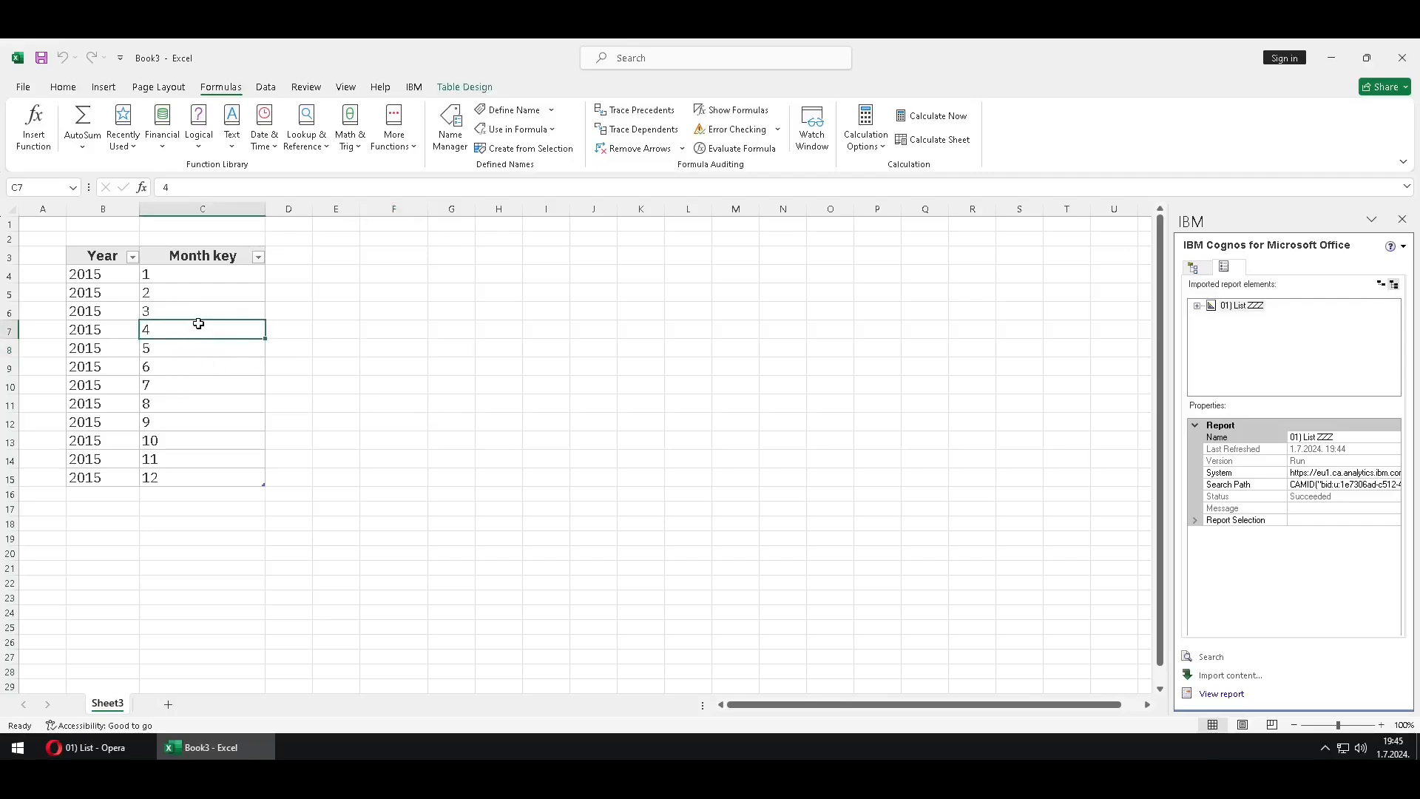
{"action": "left_click", "coordinate": [103, 87]}
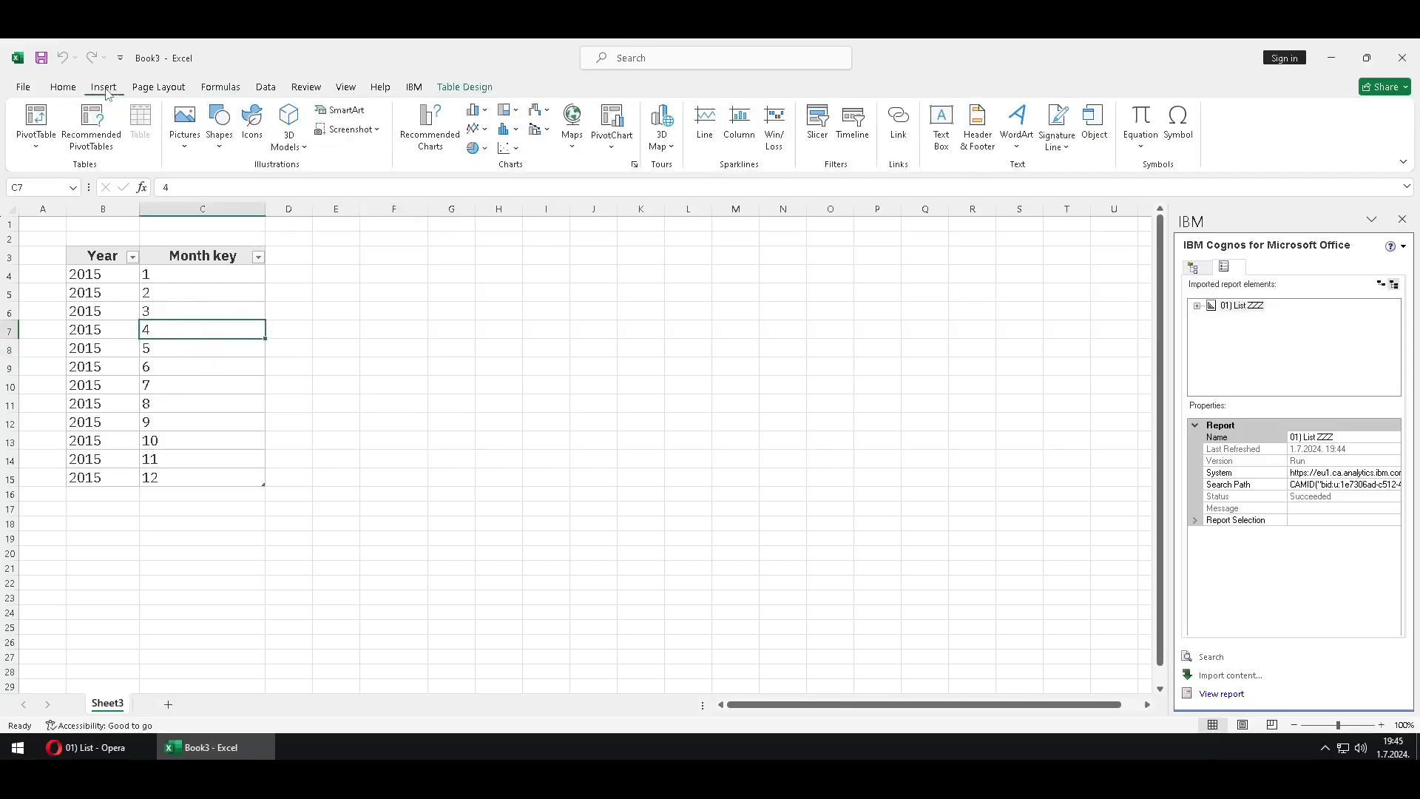
{"action": "left_click", "coordinate": [37, 147]}
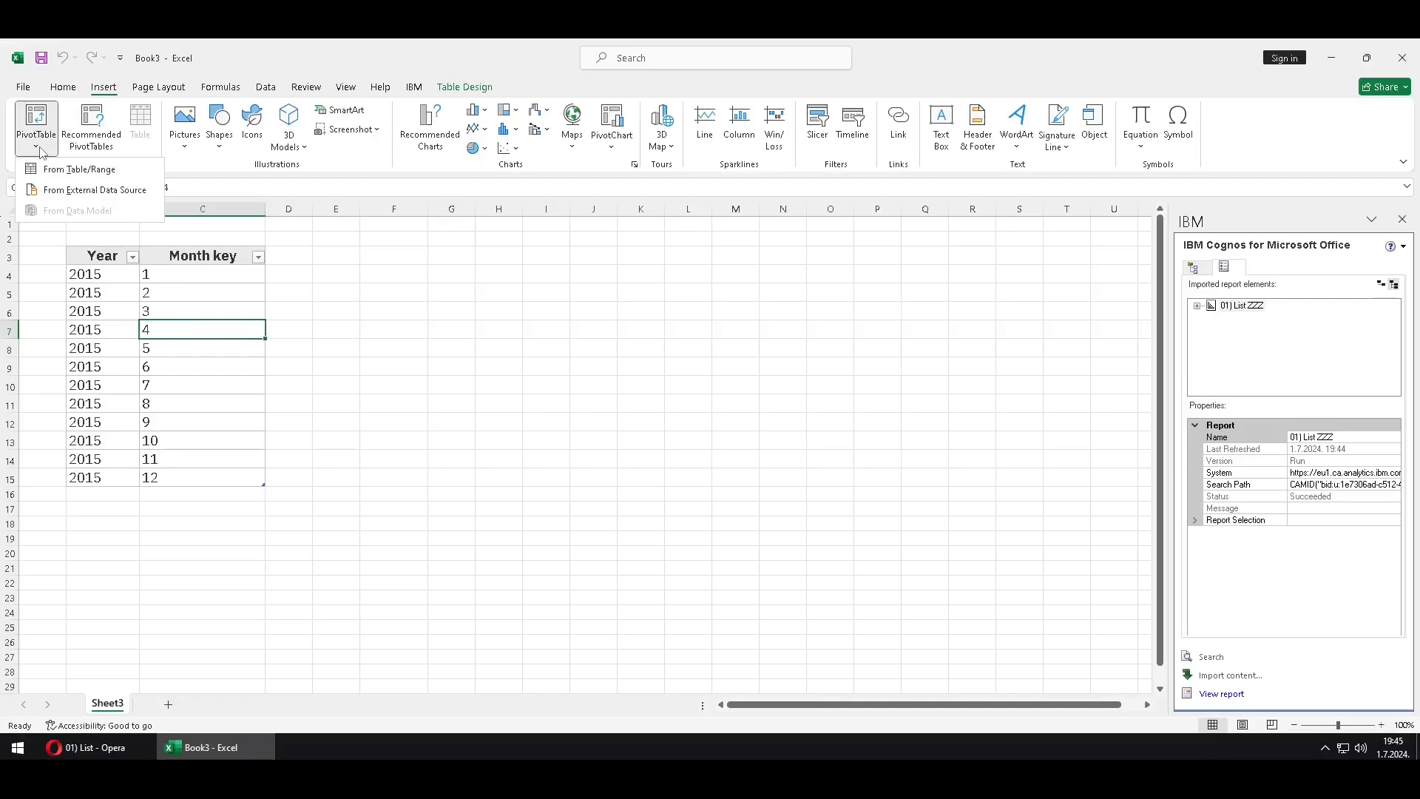
{"action": "left_click", "coordinate": [127, 176]}
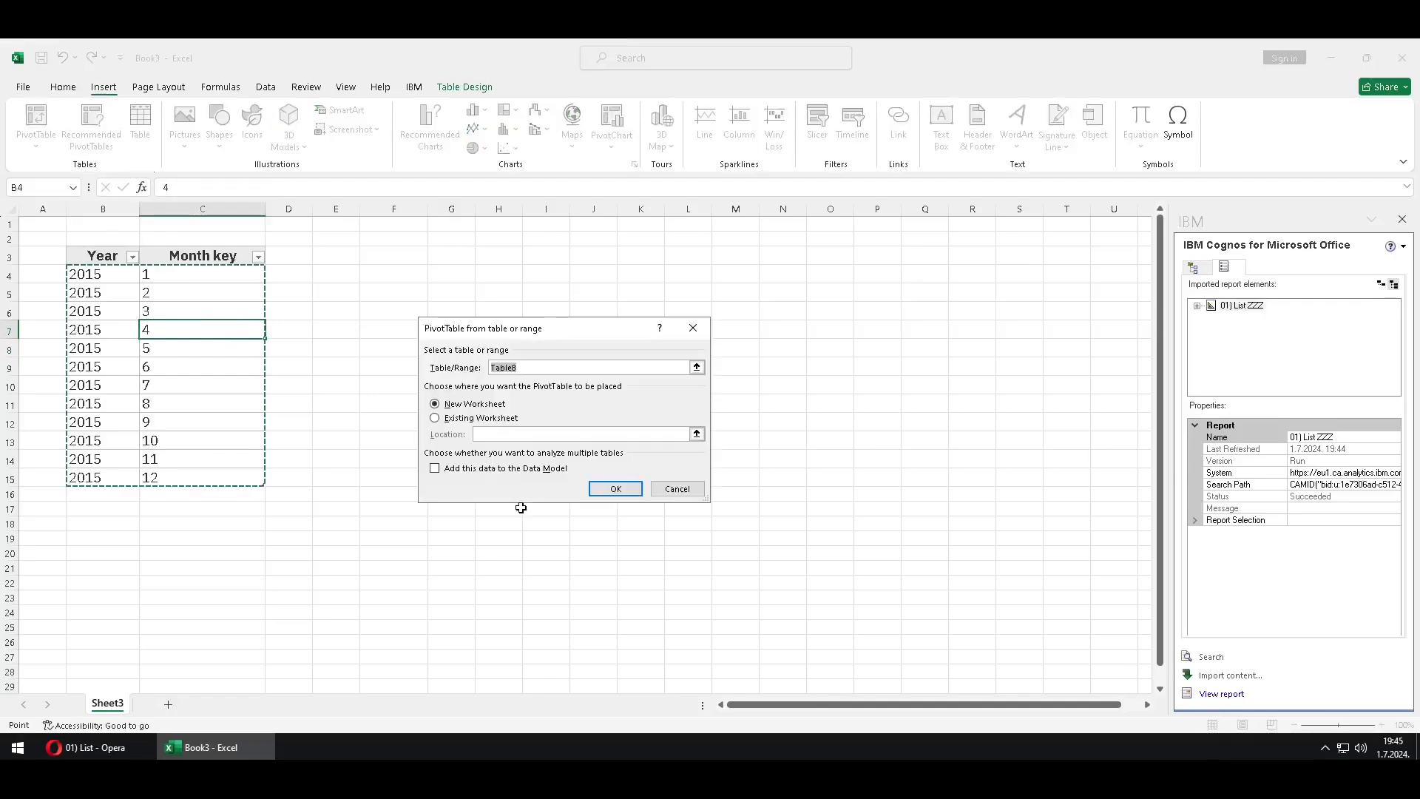
{"action": "left_click", "coordinate": [435, 418]}
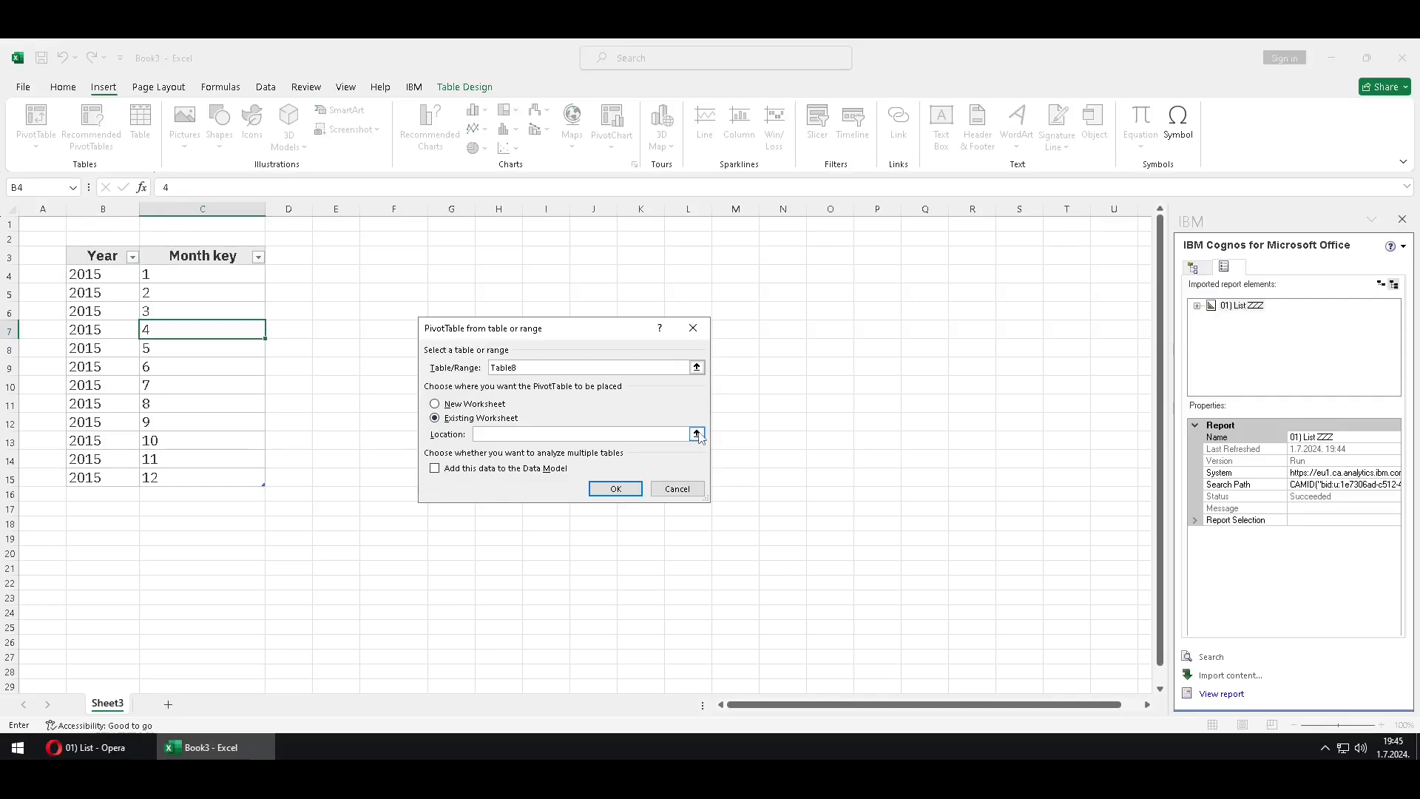
{"action": "left_click", "coordinate": [697, 435]}
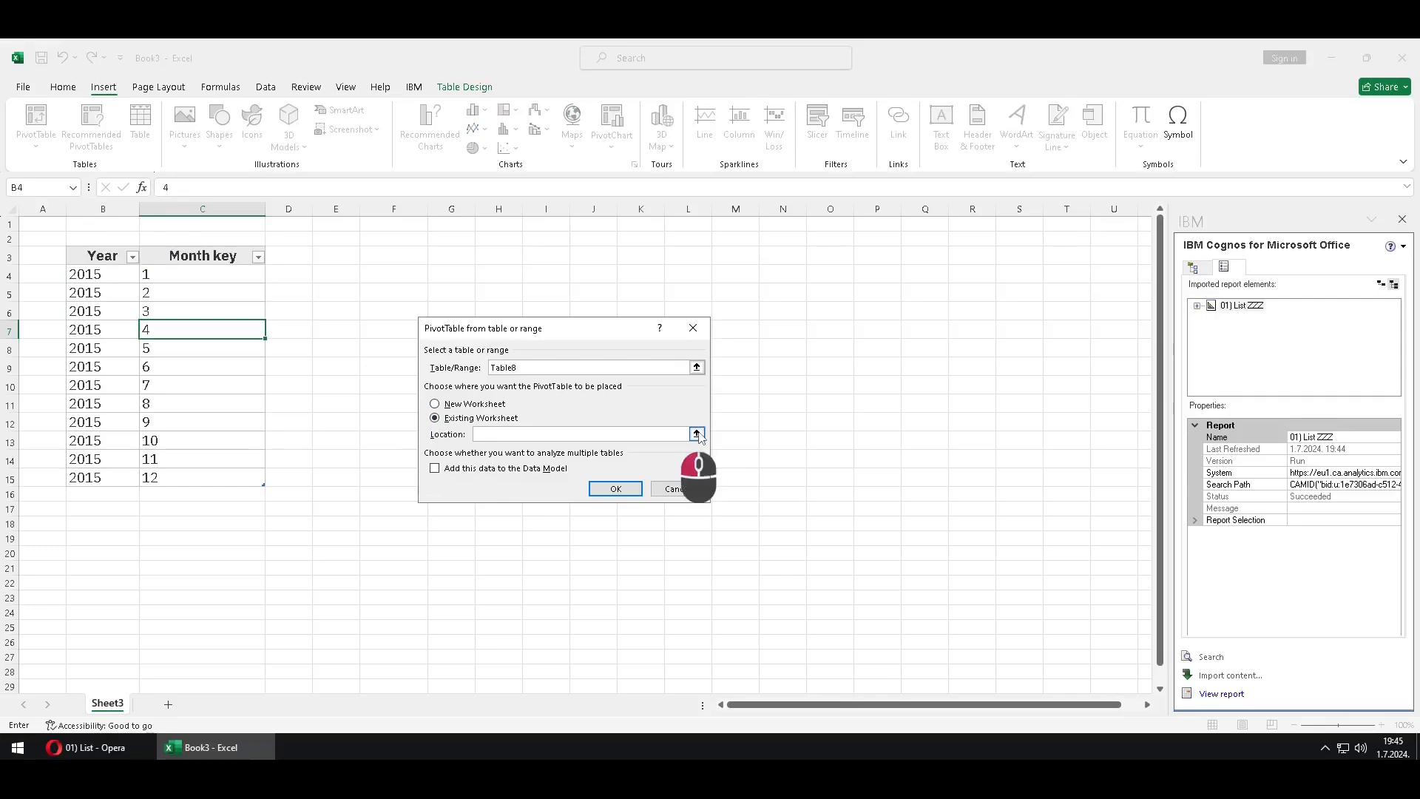
{"action": "left_click", "coordinate": [406, 259]}
{"action": "left_click", "coordinate": [697, 353]}
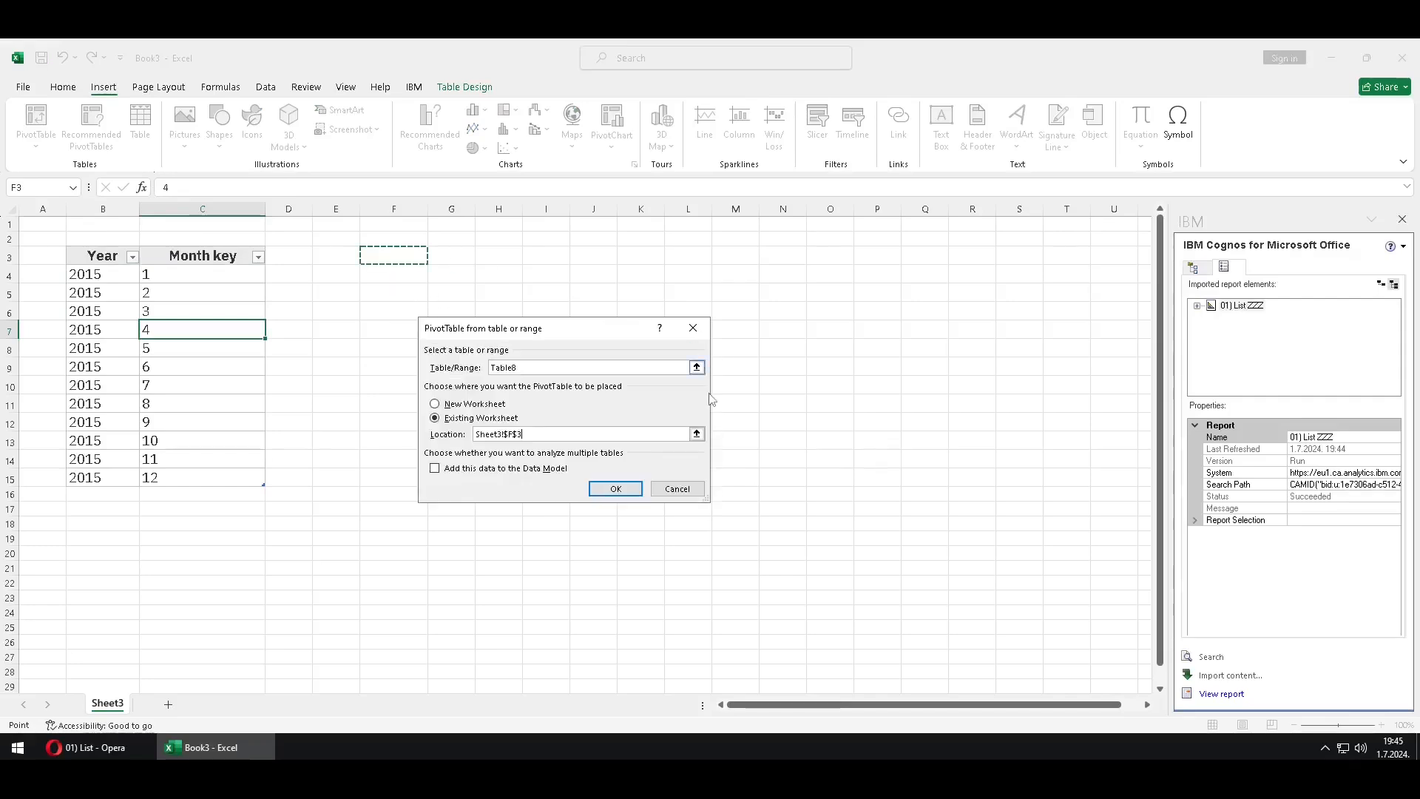
{"action": "left_click", "coordinate": [622, 489]}
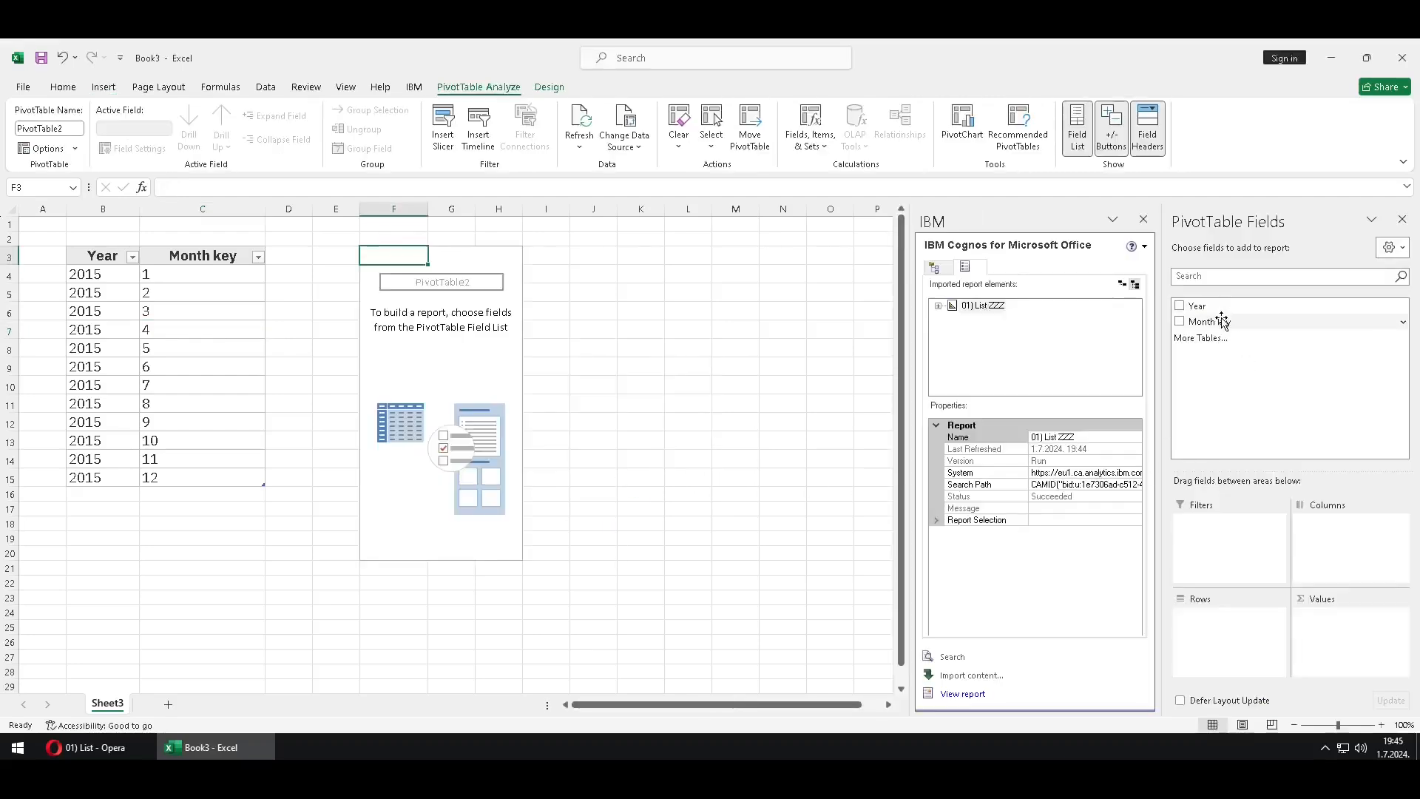
- Add the Month key field to the PivotTable's rows and refresh the PivotTable
{"action": "left_click_drag", "start_coordinate": [1213, 321], "coordinate": [1243, 646]}
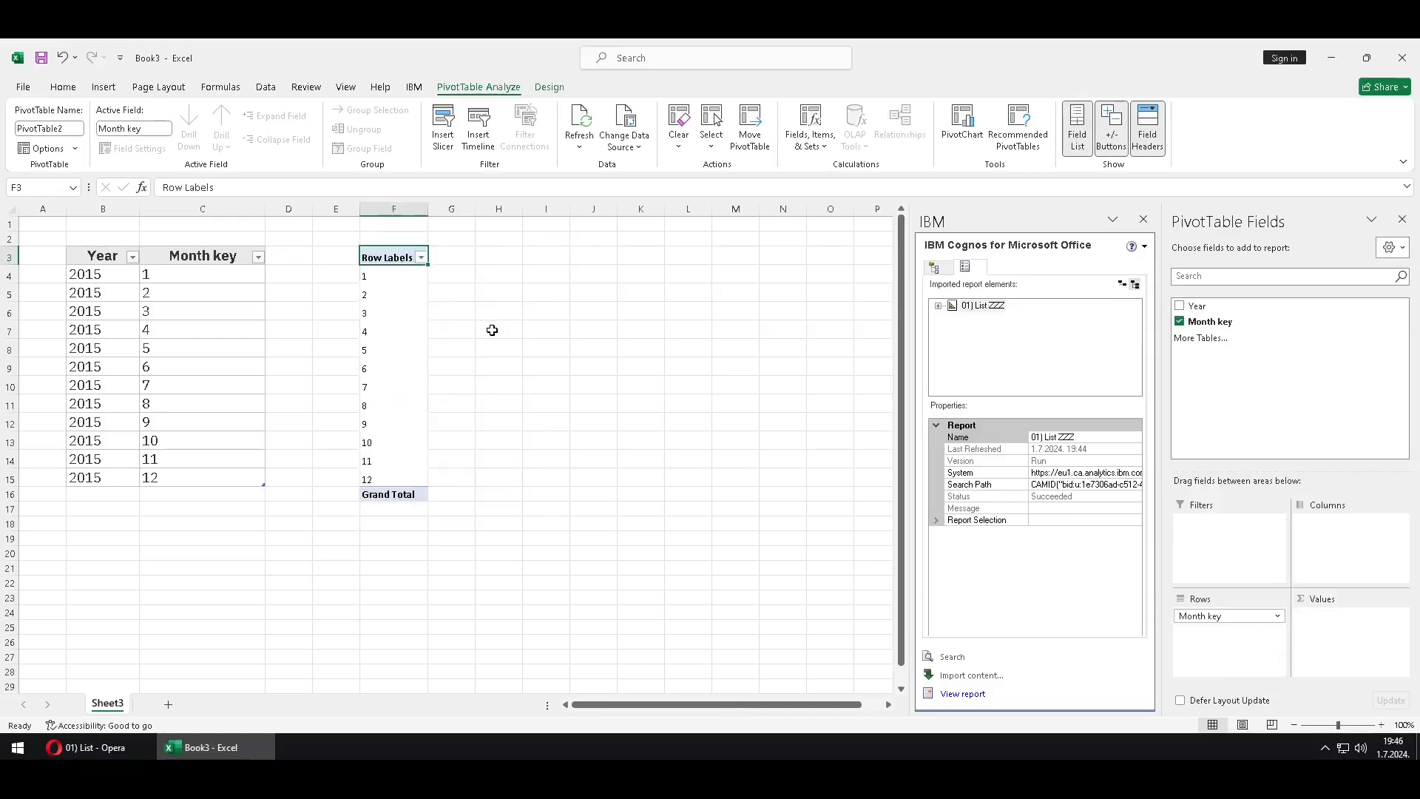
{"action": "left_click", "coordinate": [397, 312]}
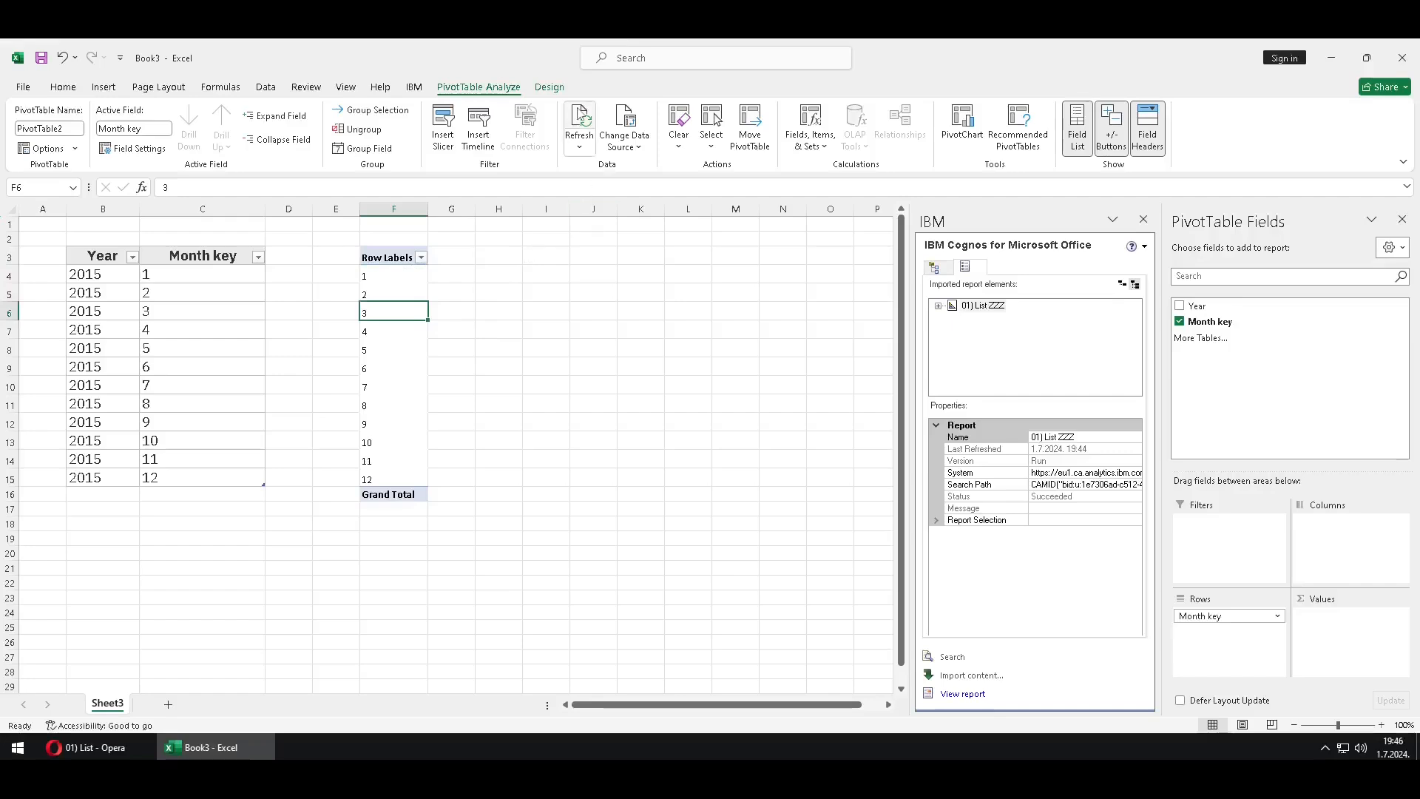
{"action": "left_click", "coordinate": [579, 127]}
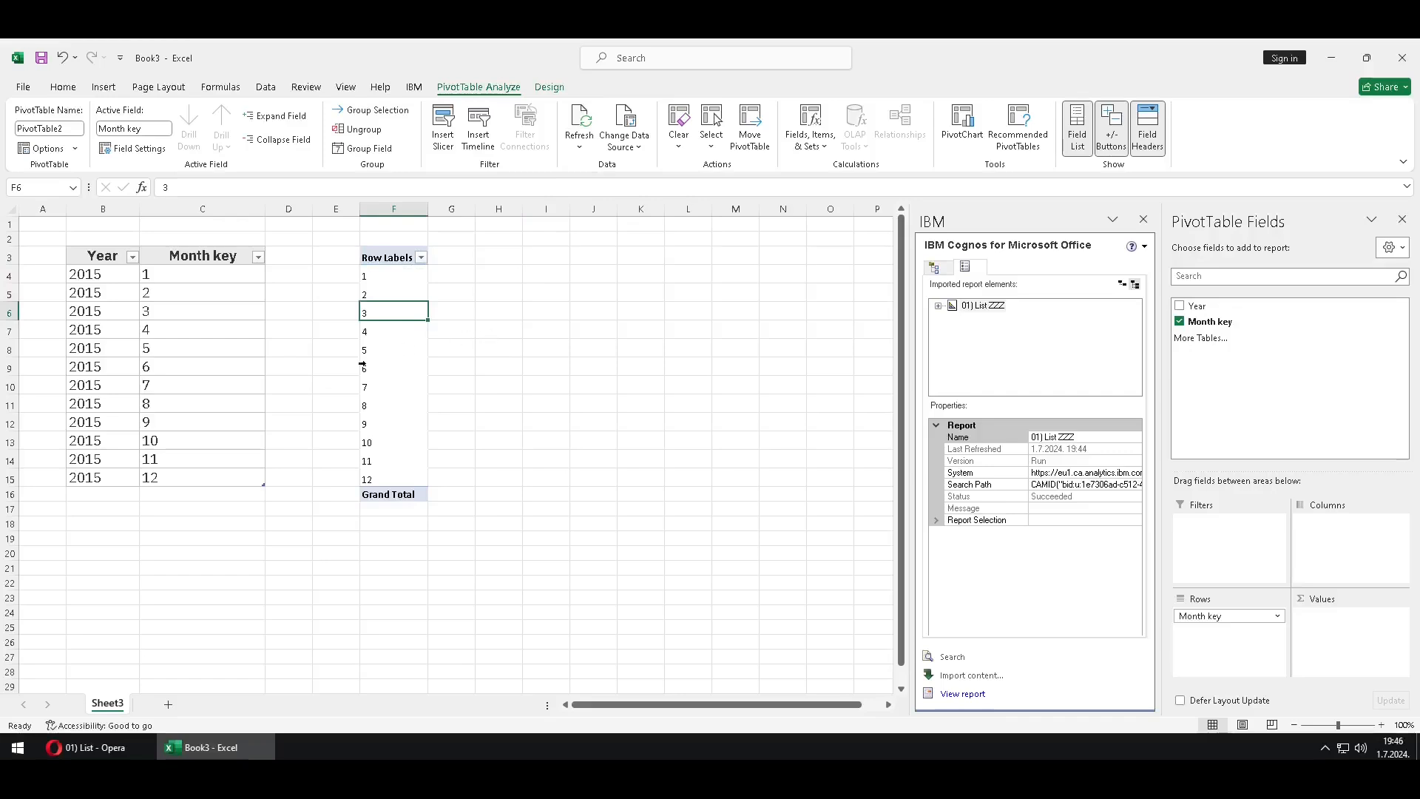
- Clear the Month key values 3, 4 and 5 in cells C6 to C8 of the imported table
{"action": "left_click", "coordinate": [169, 315]}
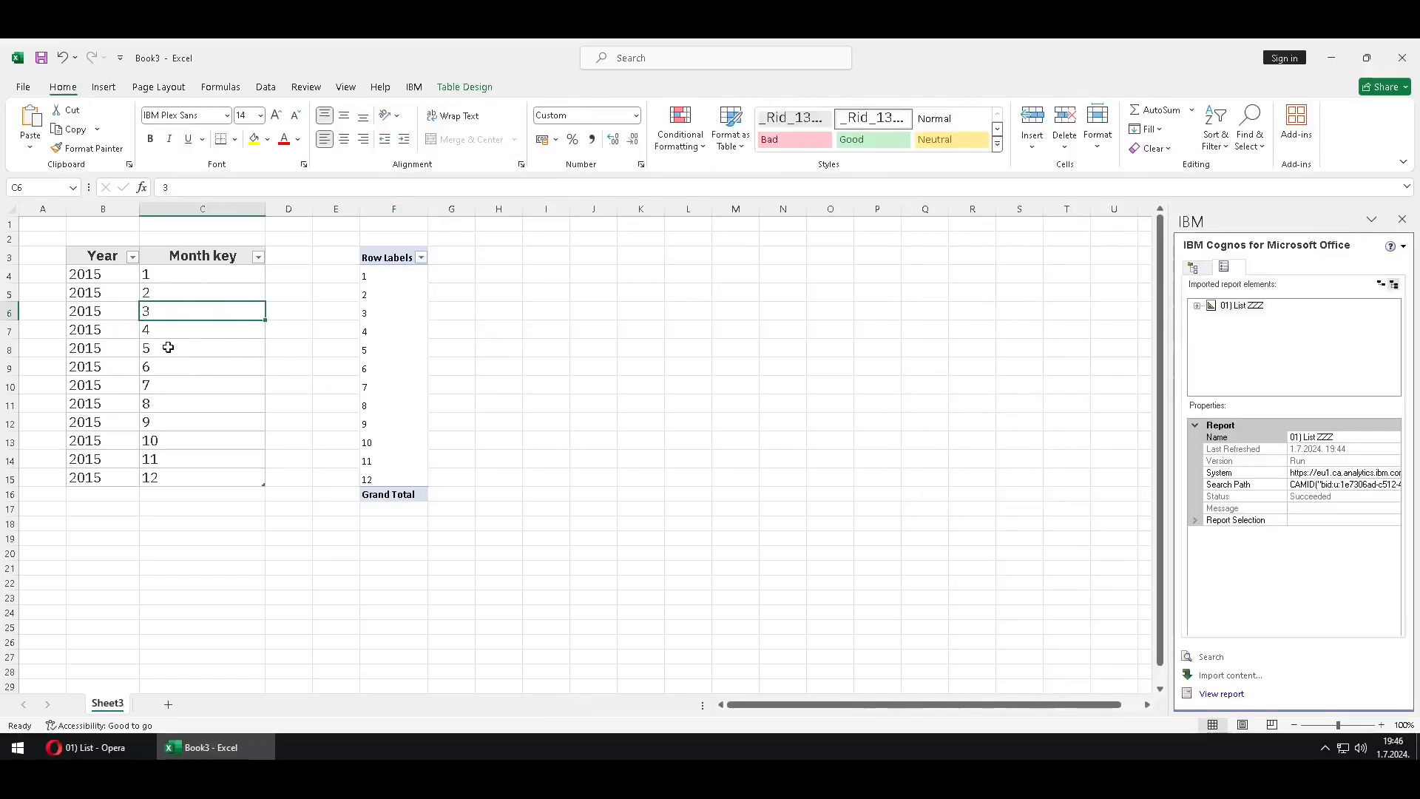
{"action": "left_click_drag", "start_coordinate": [177, 318], "coordinate": [178, 351]}
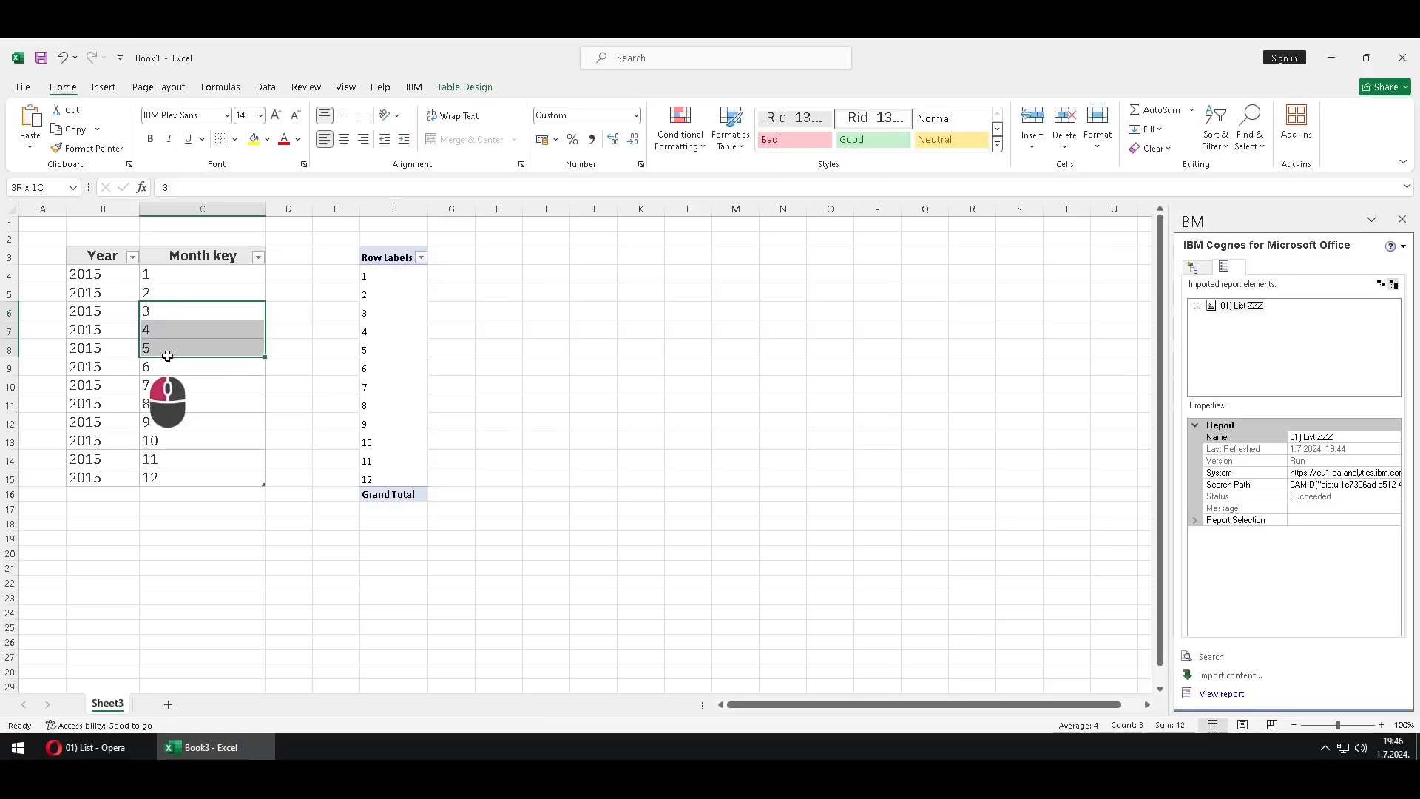
{"action": "key", "text": "Delete"}
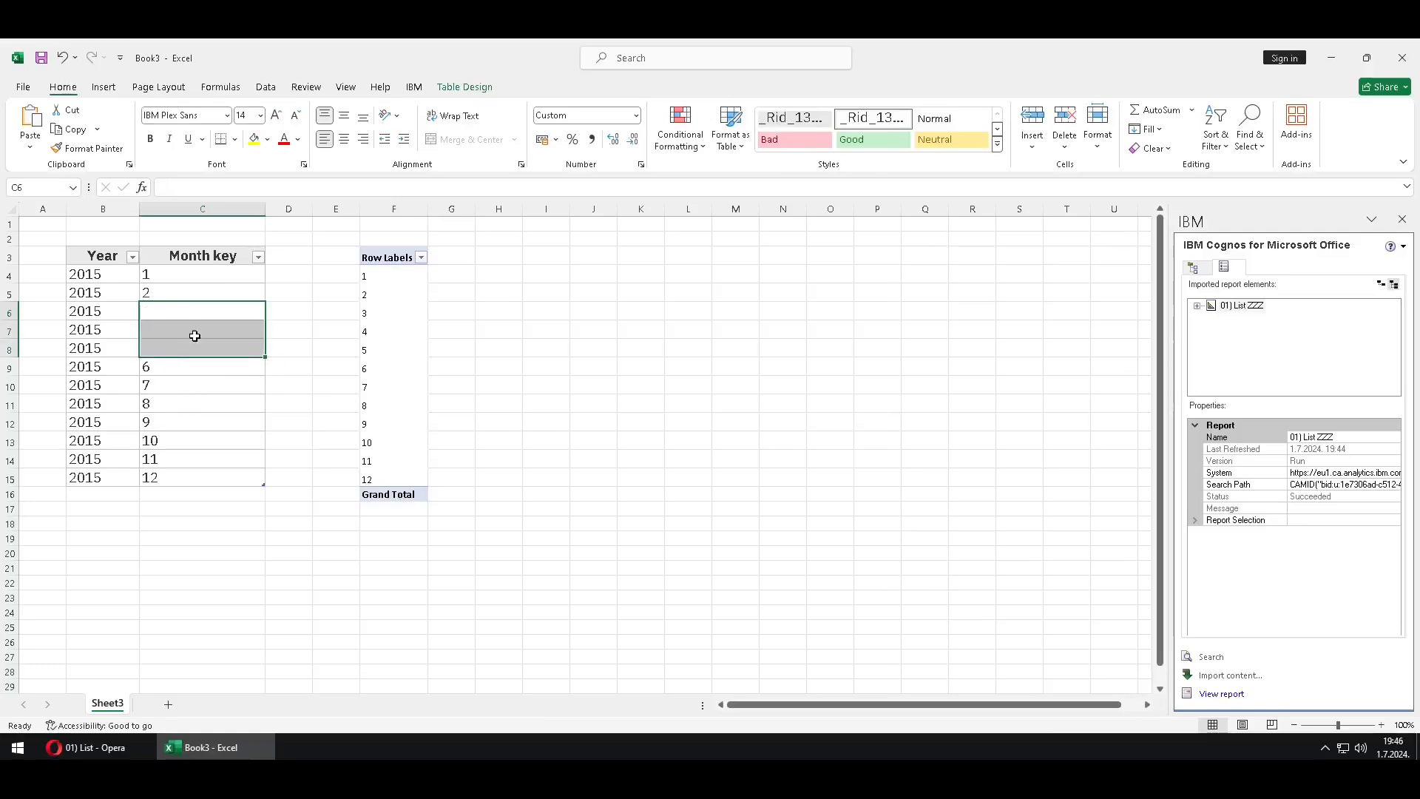
{"action": "left_click", "coordinate": [187, 296]}
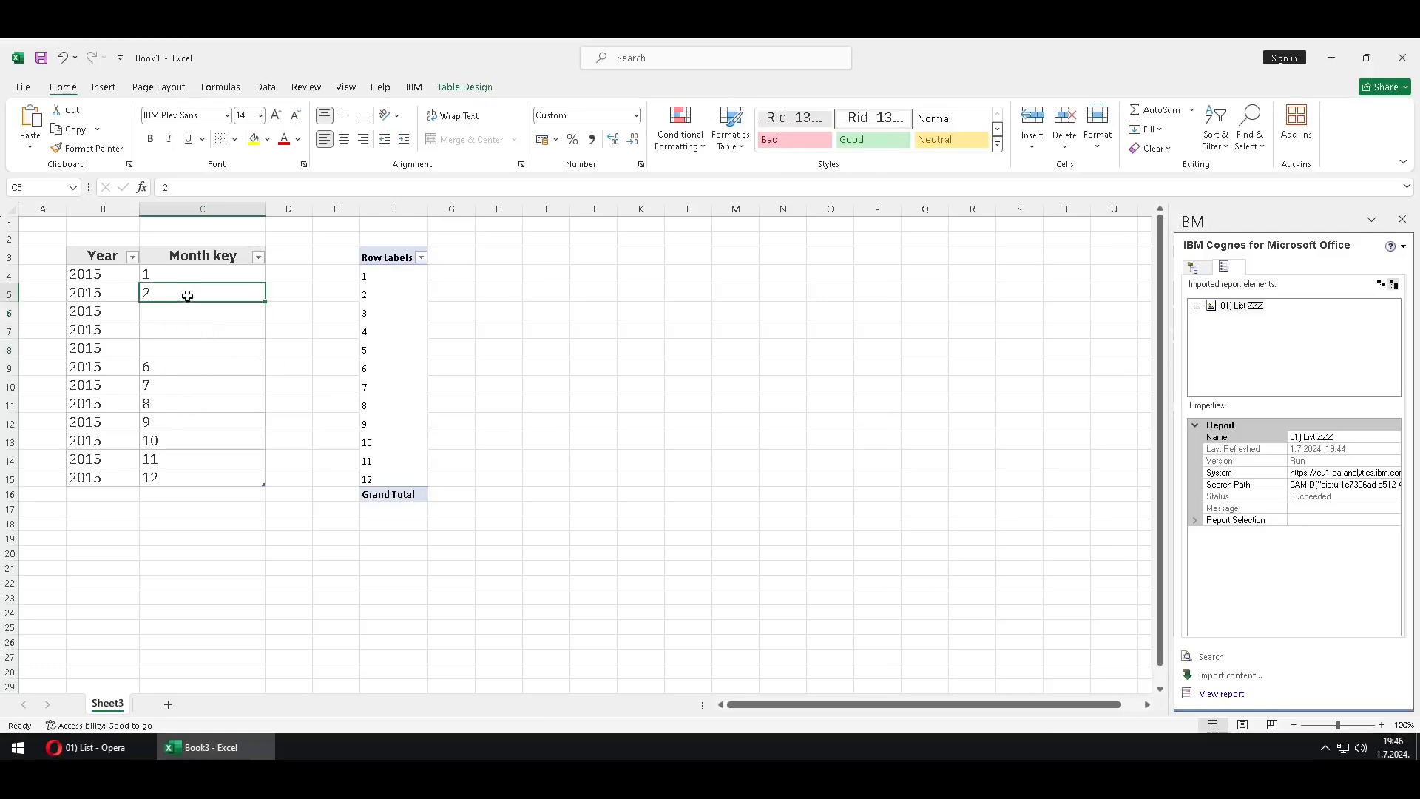
- Refresh all Cognos data with the option Refresh the data only, and select the imported table's data to check its name
{"action": "left_click", "coordinate": [414, 89]}
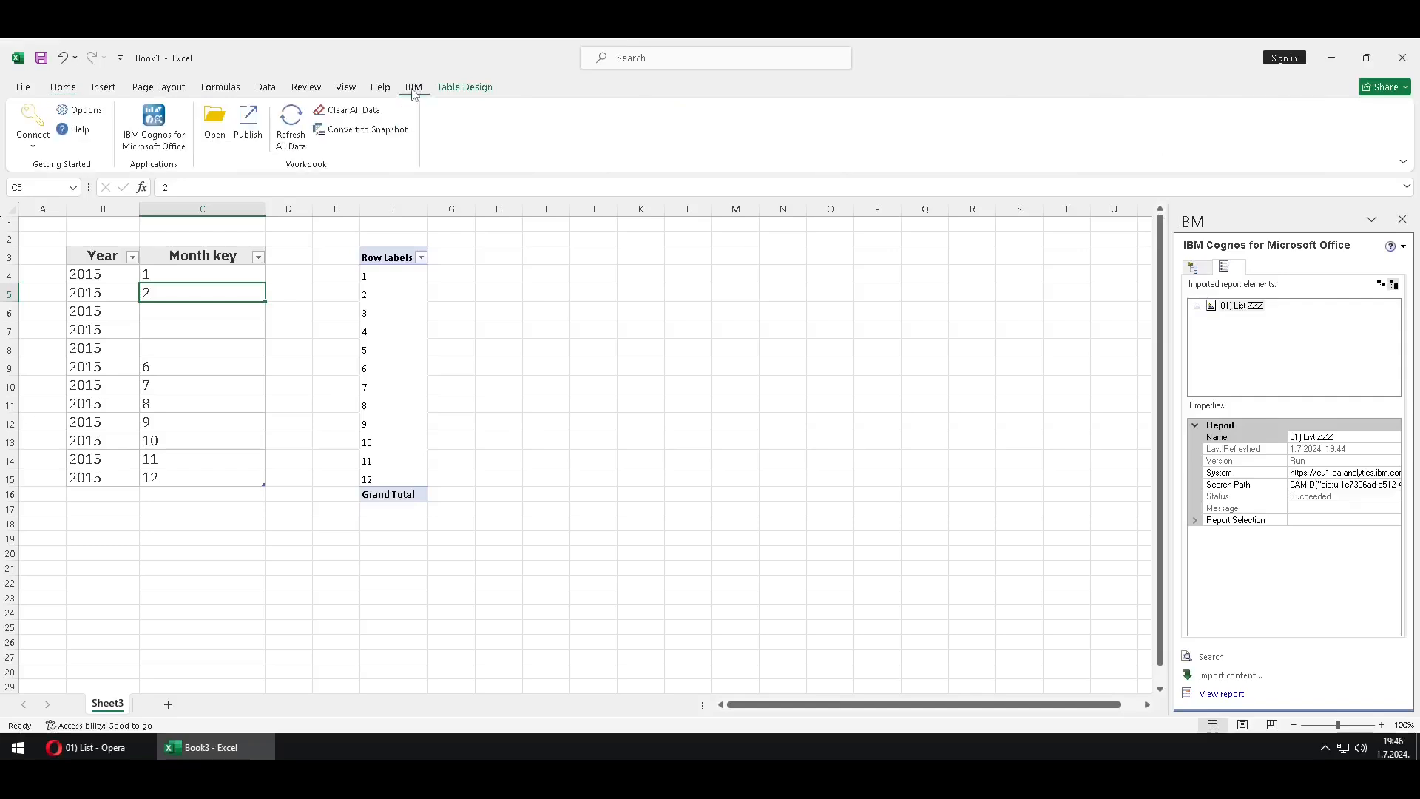
{"action": "left_click", "coordinate": [290, 127]}
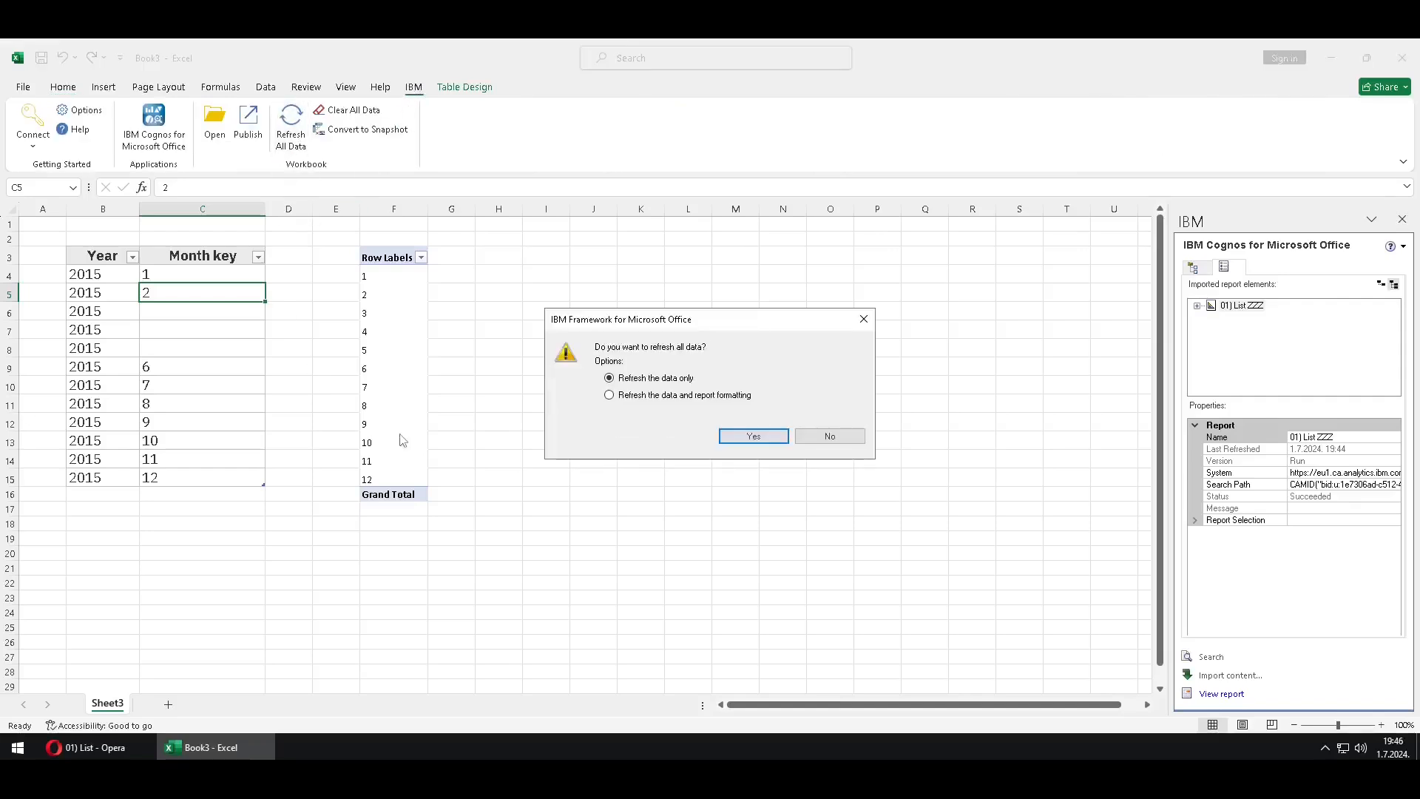
{"action": "left_click", "coordinate": [748, 441]}
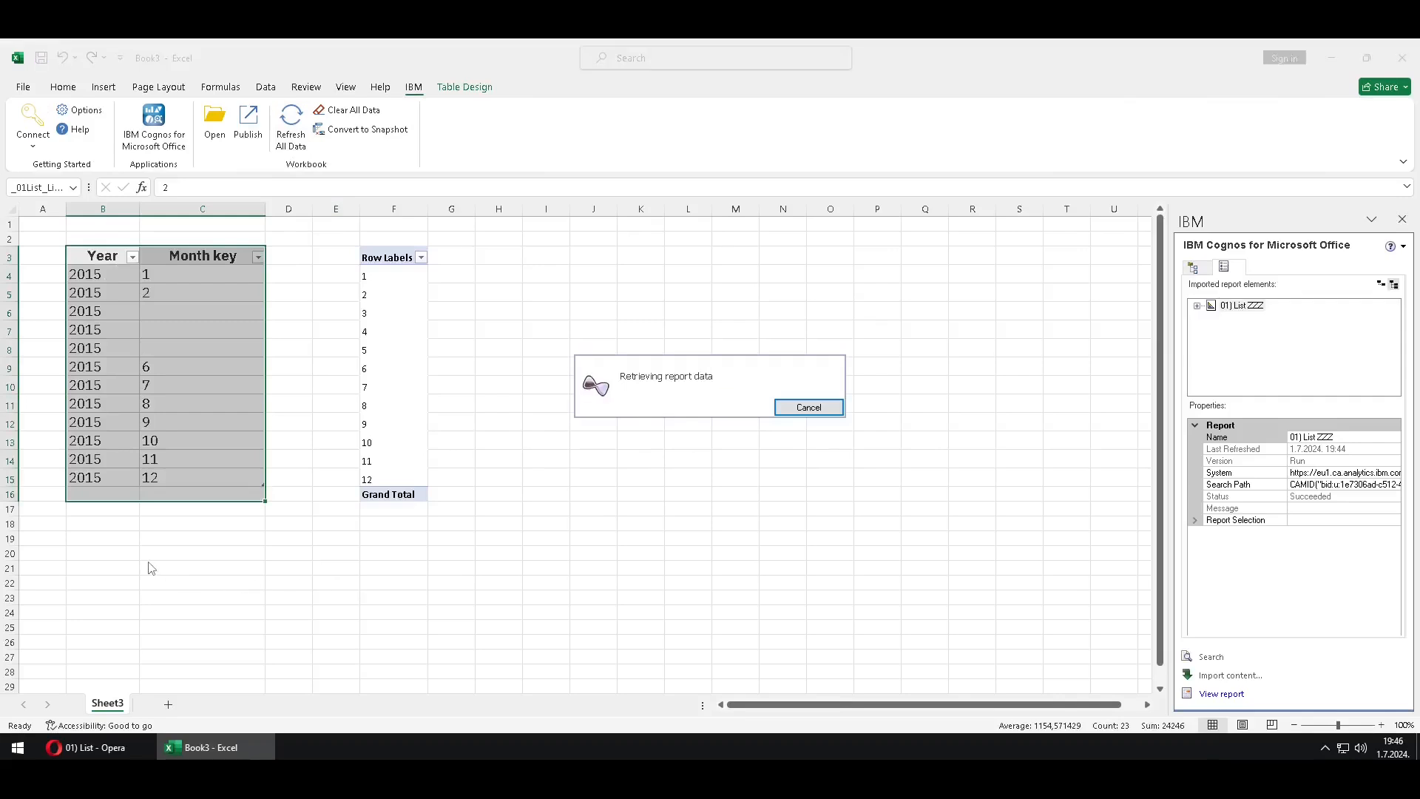
{"action": "left_click", "coordinate": [190, 347]}
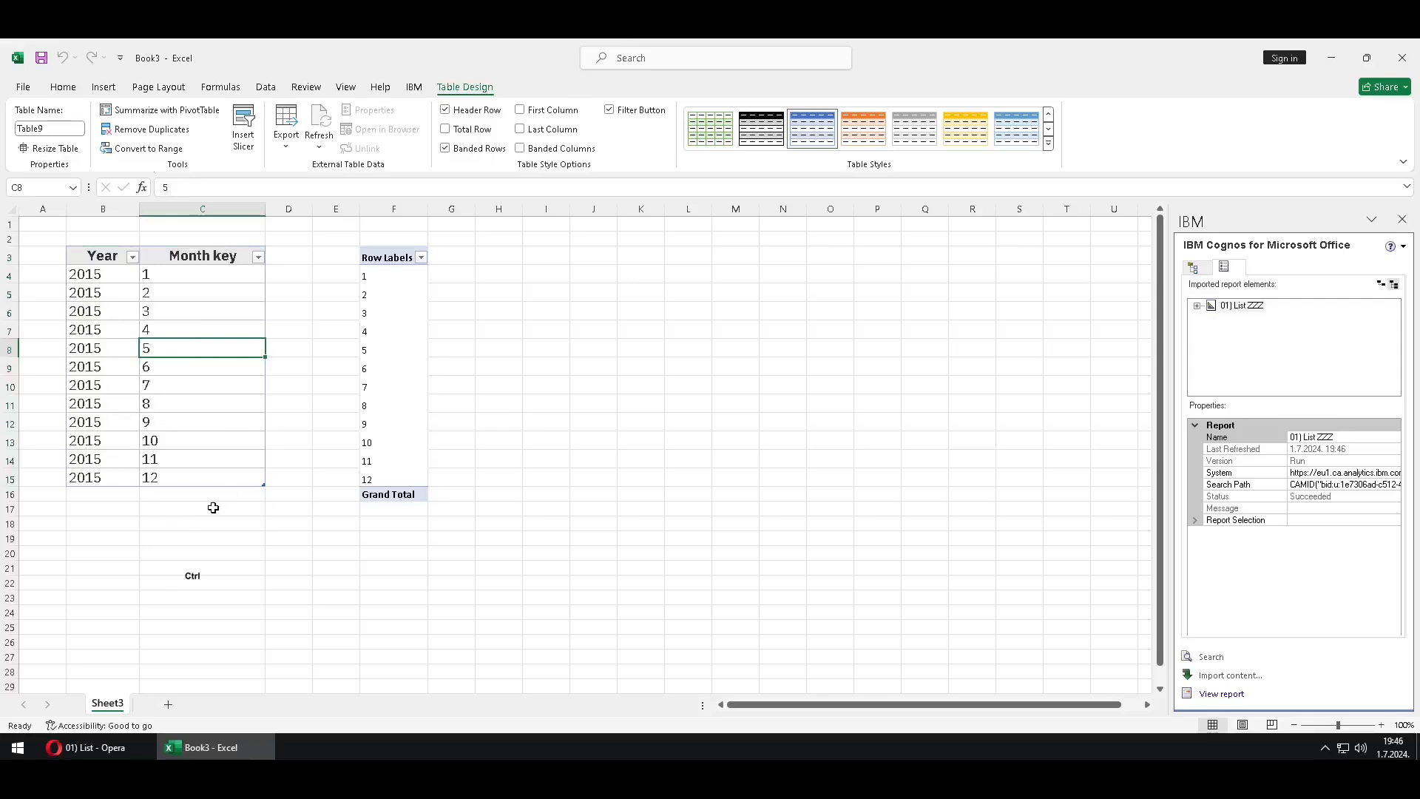
{"action": "key", "text": "ctrl+a"}
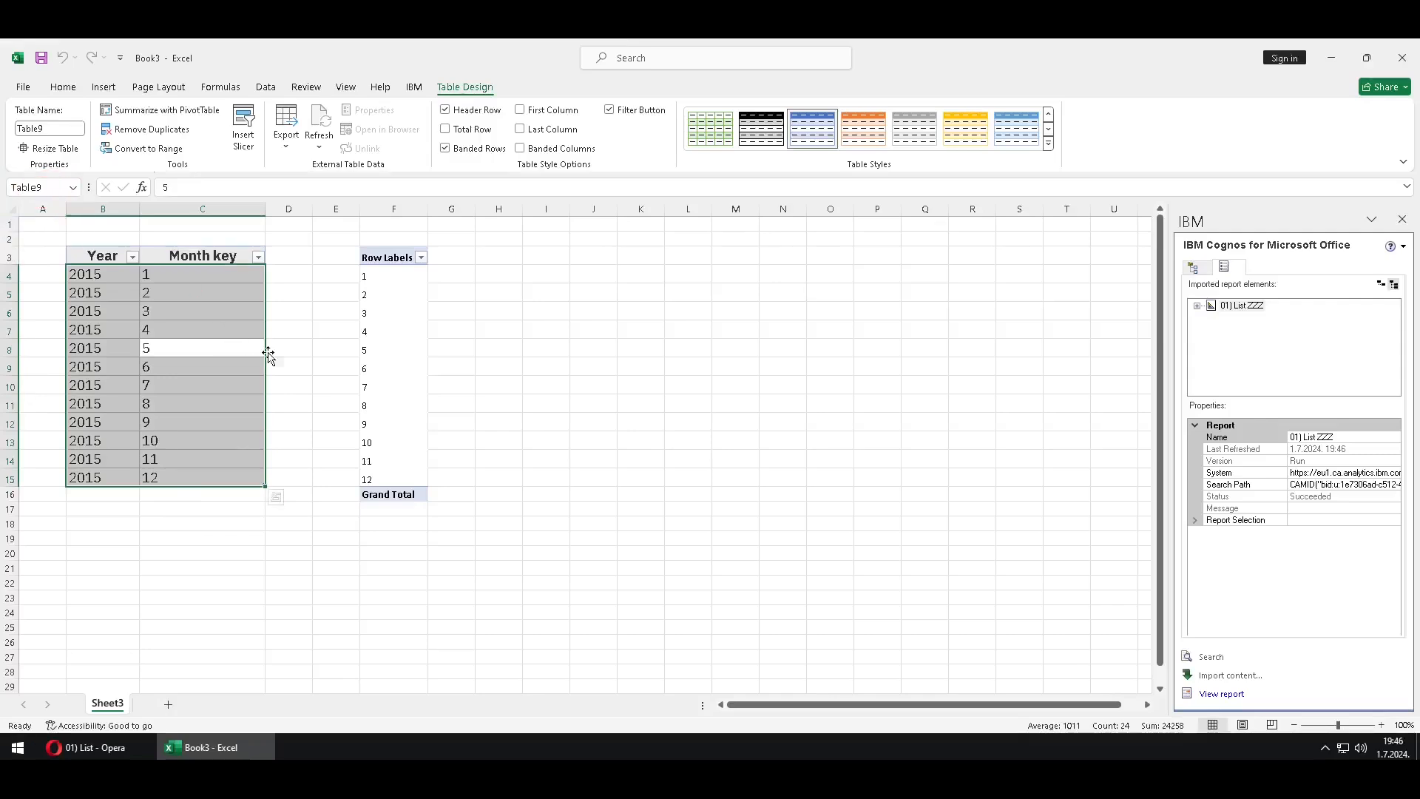
- Try to refresh the PivotTable from its original source table
{"action": "left_click", "coordinate": [406, 293]}
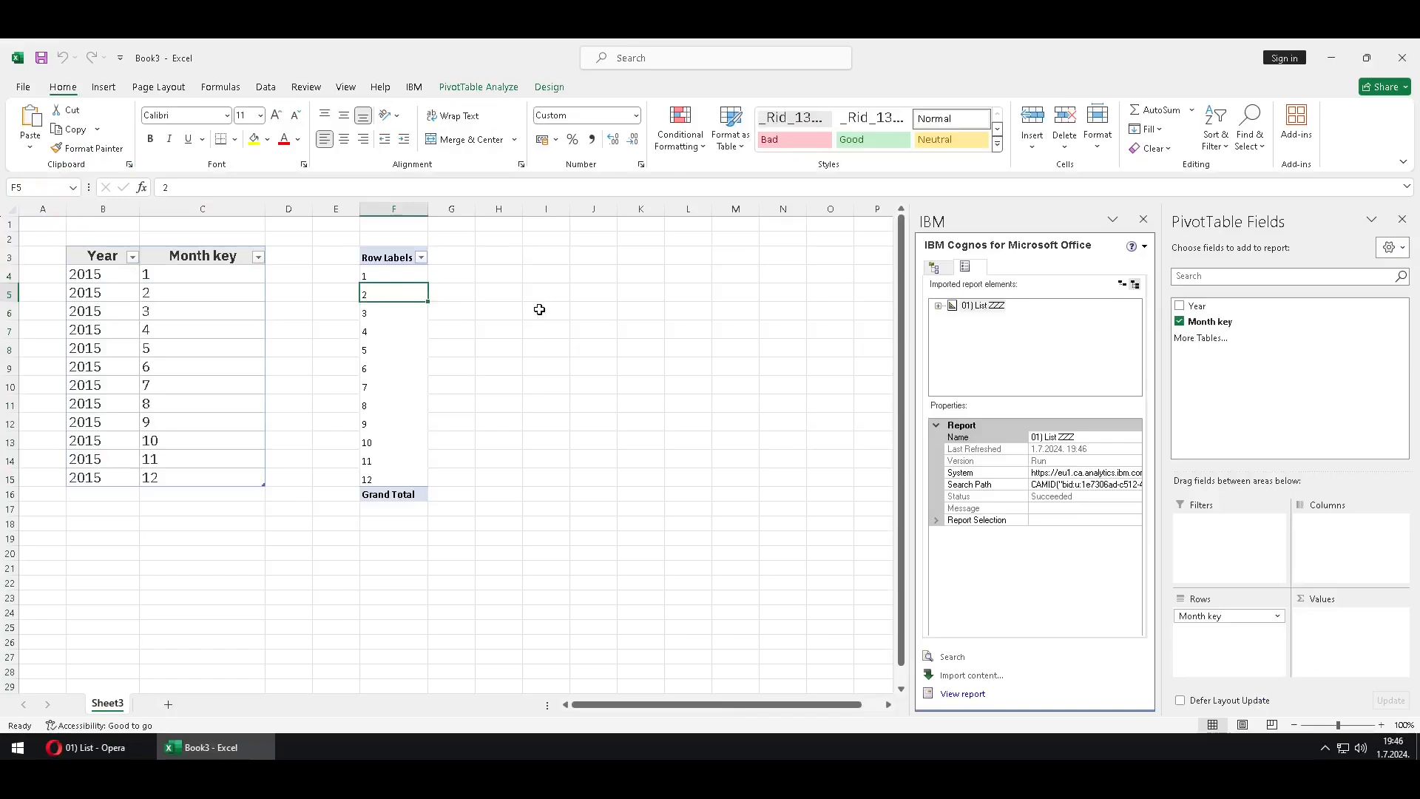
{"action": "left_click", "coordinate": [481, 87]}
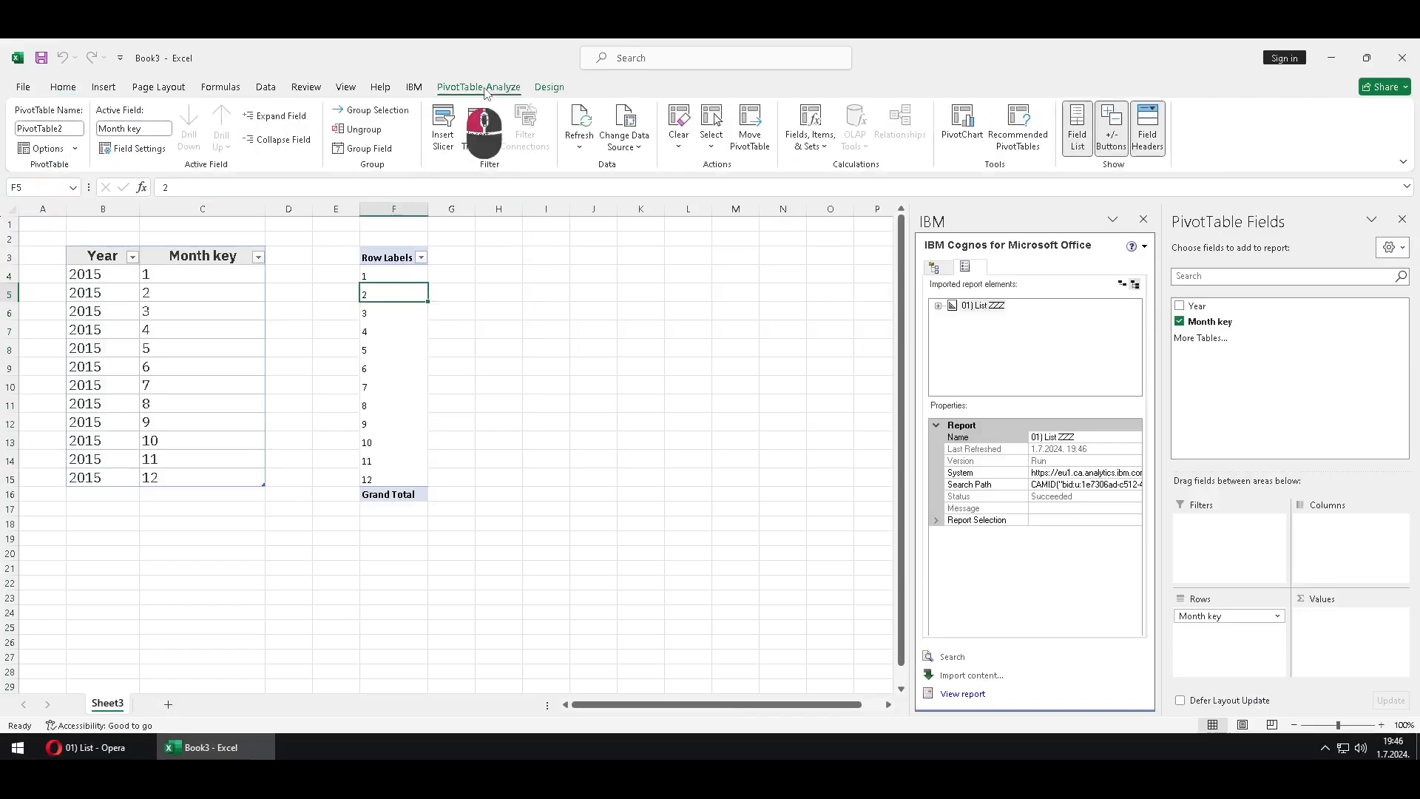
{"action": "left_click", "coordinate": [580, 130]}
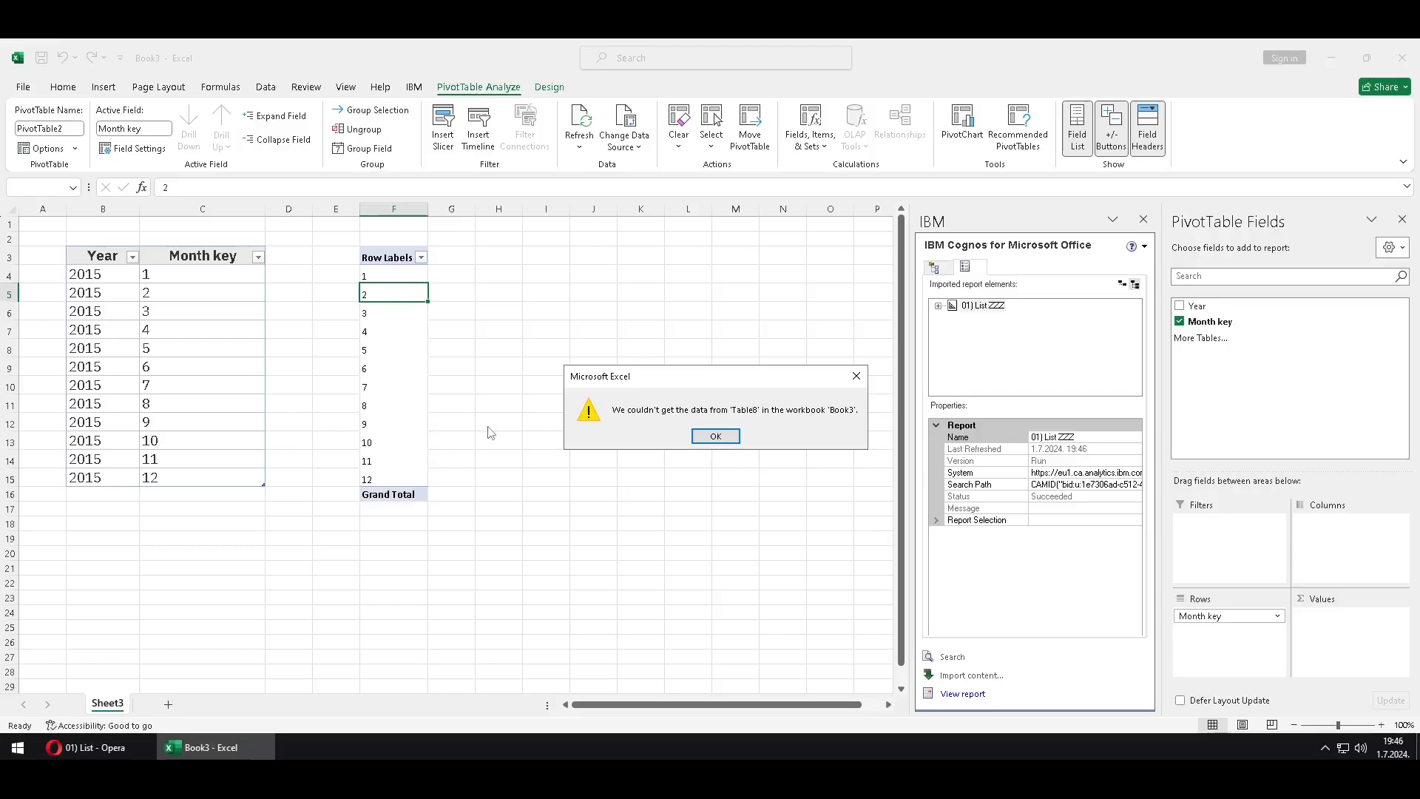
{"action": "left_click", "coordinate": [857, 376]}
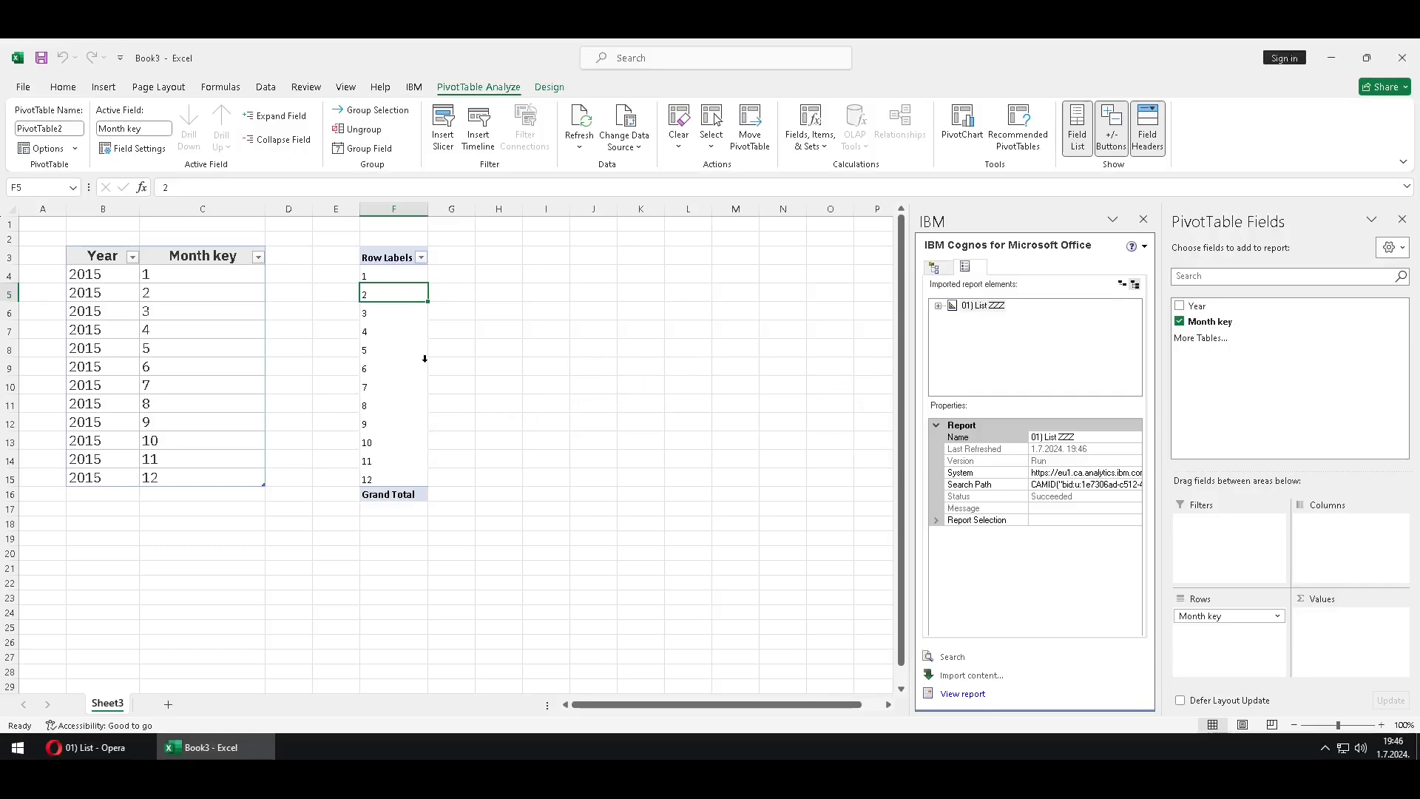
- Change the PivotTable's data source to the refreshed imported table, Table9
{"action": "left_click", "coordinate": [626, 120]}
{"action": "left_click", "coordinate": [558, 371]}
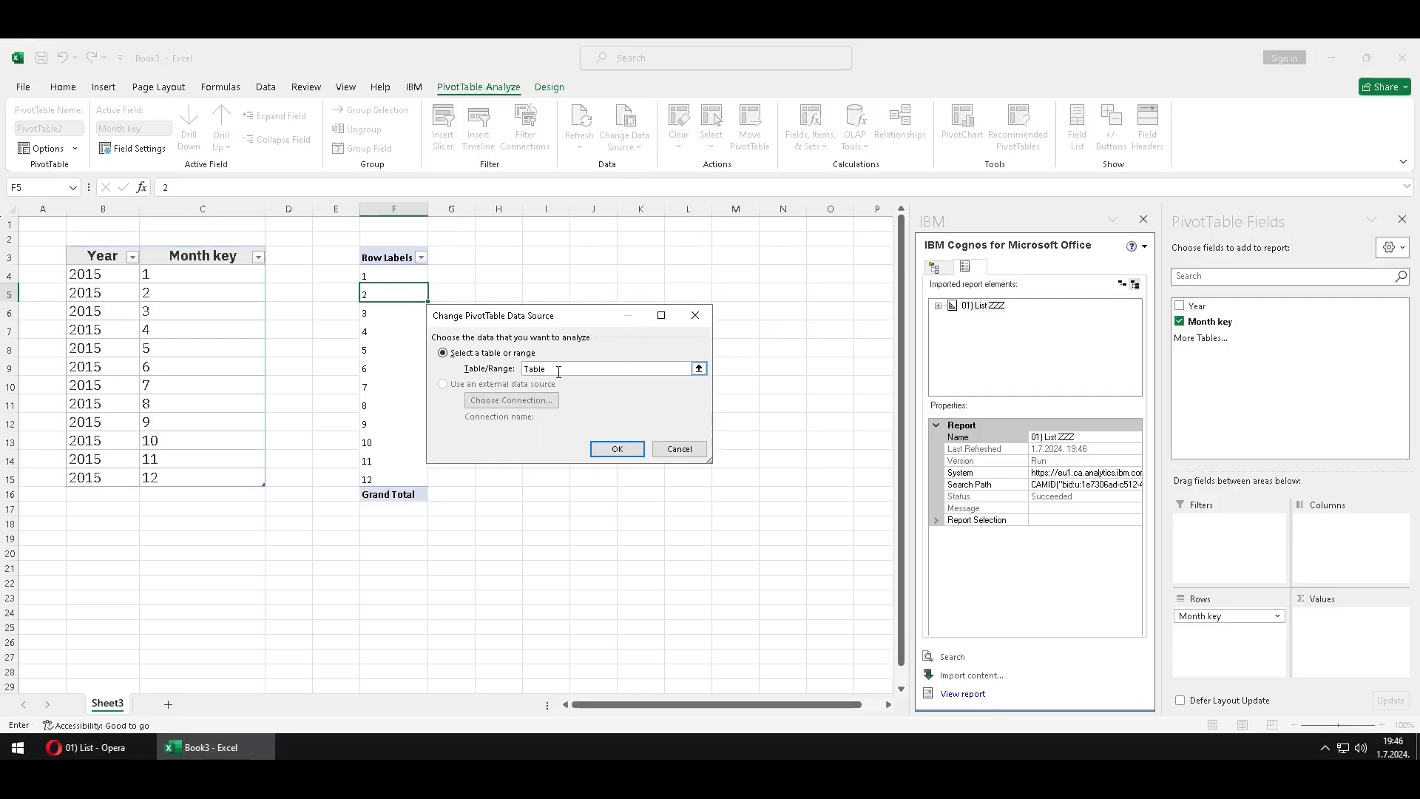
{"action": "left_click", "coordinate": [617, 449]}
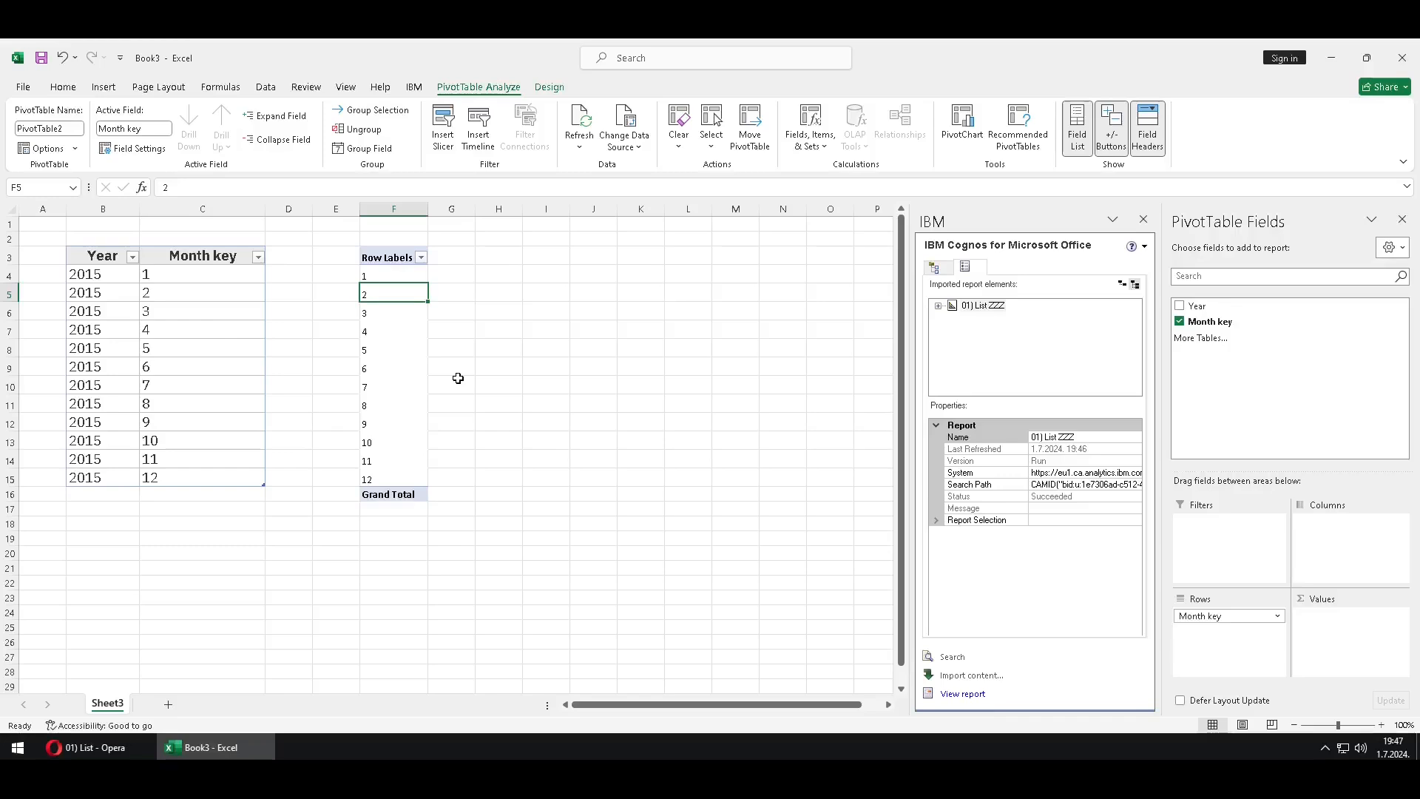
- Compare the entries in the Name Manager, copy the defined name _01List_List1_List1 without editing it, and return to the PivotTable
{"action": "left_click", "coordinate": [221, 87]}
{"action": "left_click", "coordinate": [458, 145]}
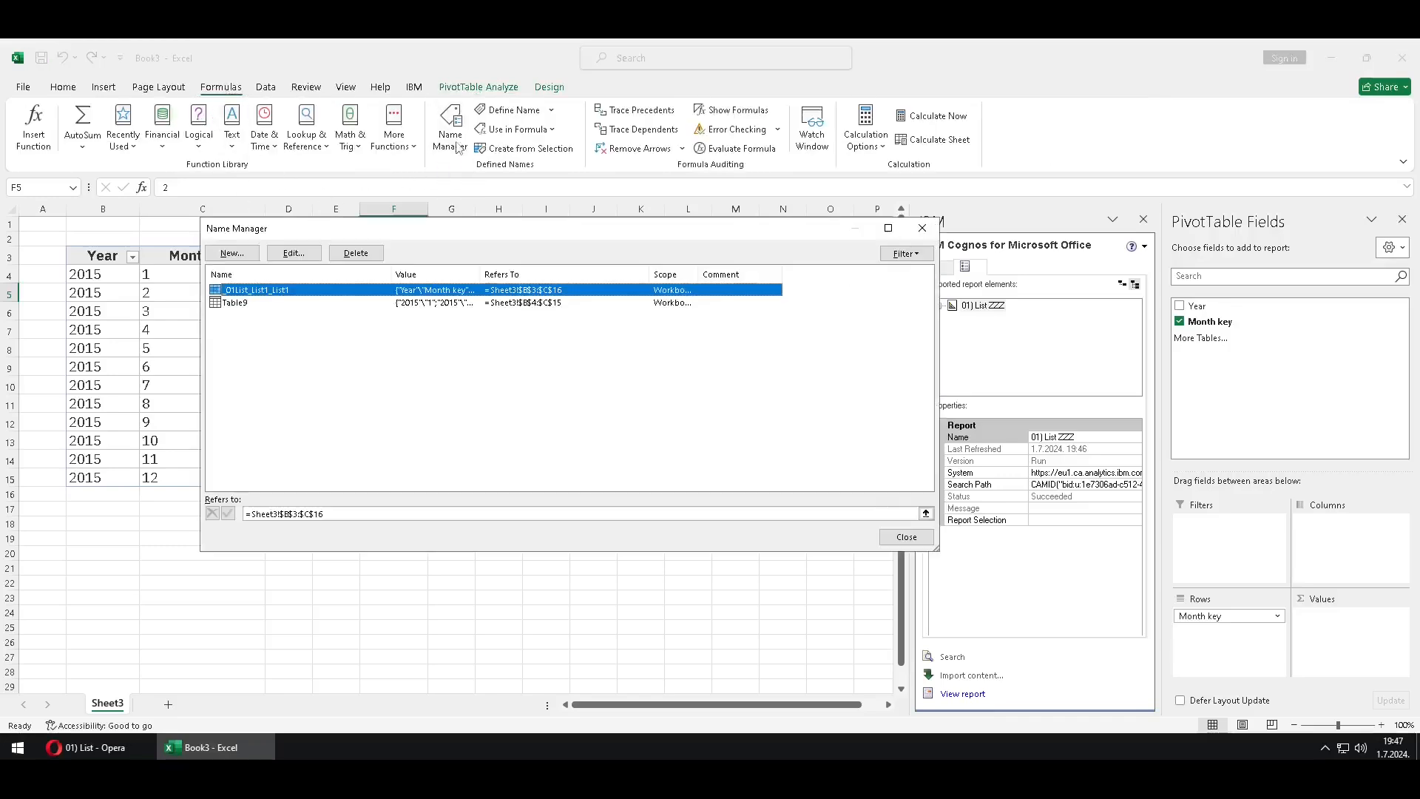
{"action": "left_click", "coordinate": [246, 304]}
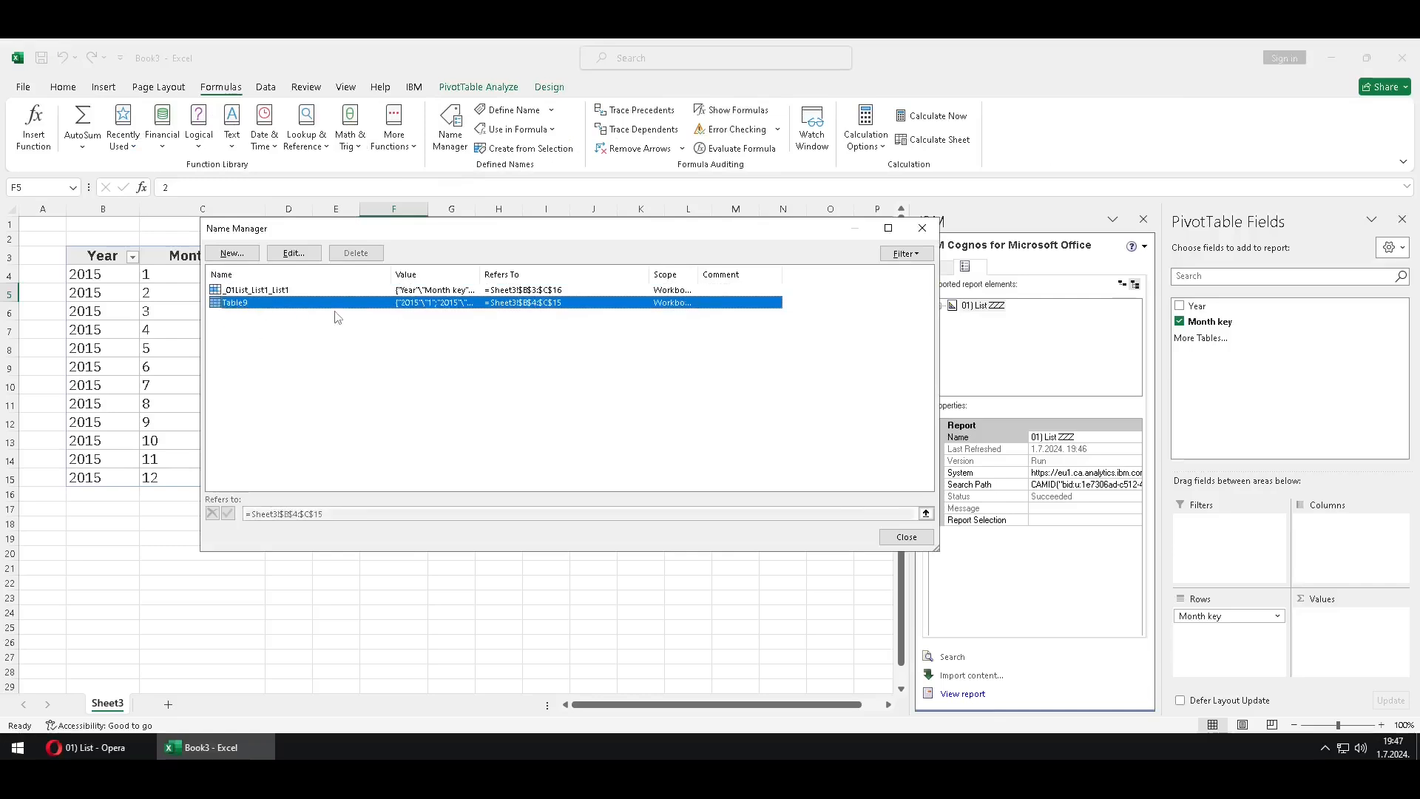
{"action": "left_click", "coordinate": [276, 291]}
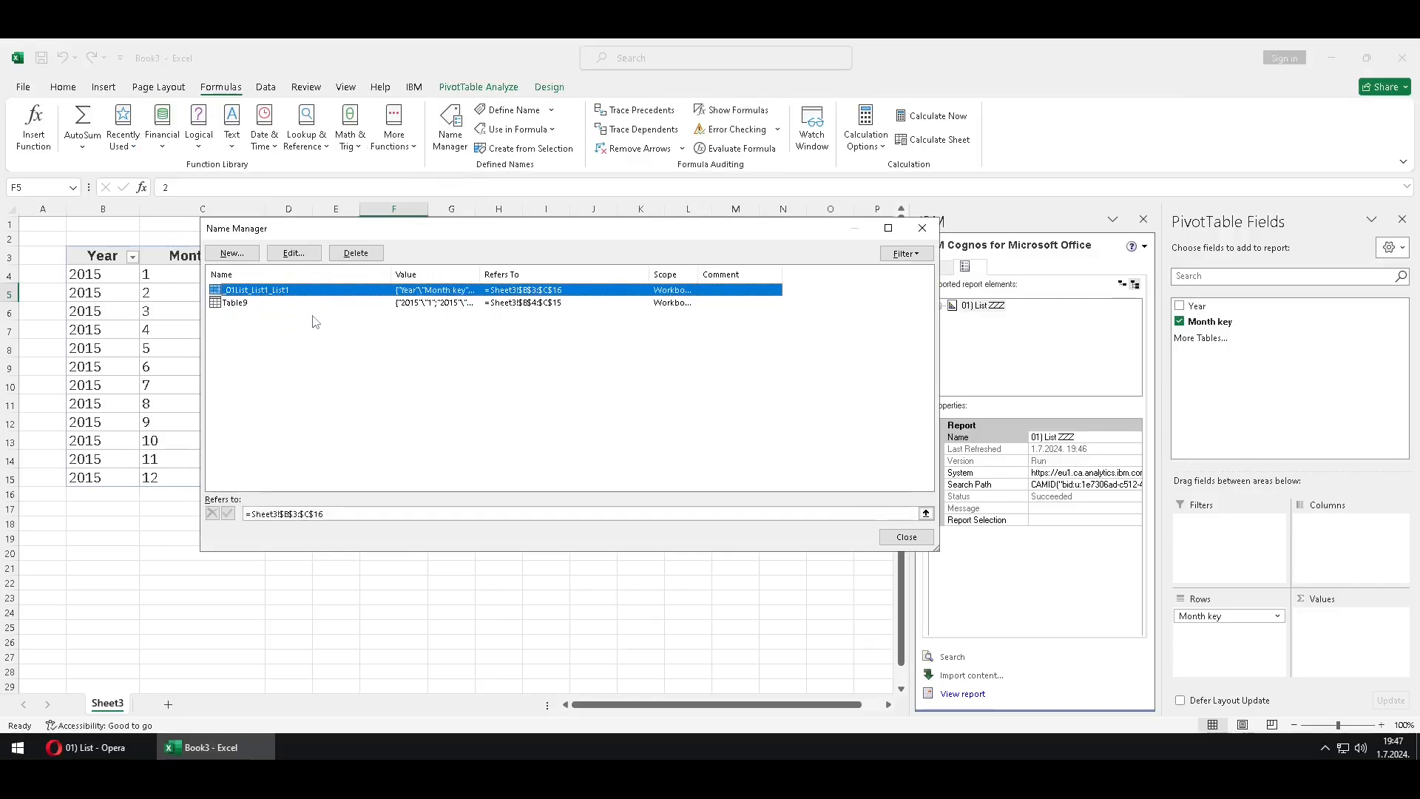
{"action": "left_click", "coordinate": [293, 253]}
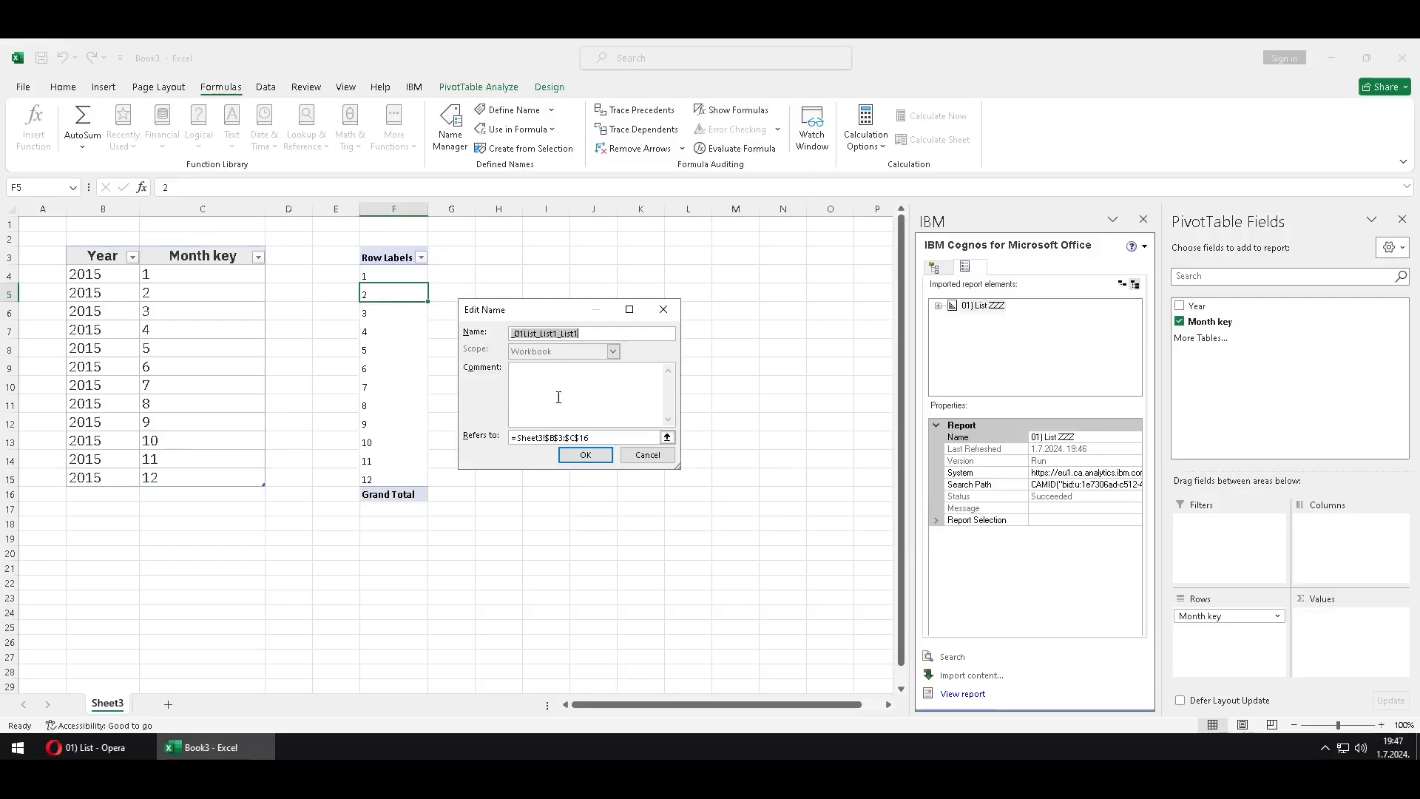
{"action": "right_click", "coordinate": [562, 335]}
{"action": "left_click", "coordinate": [603, 371]}
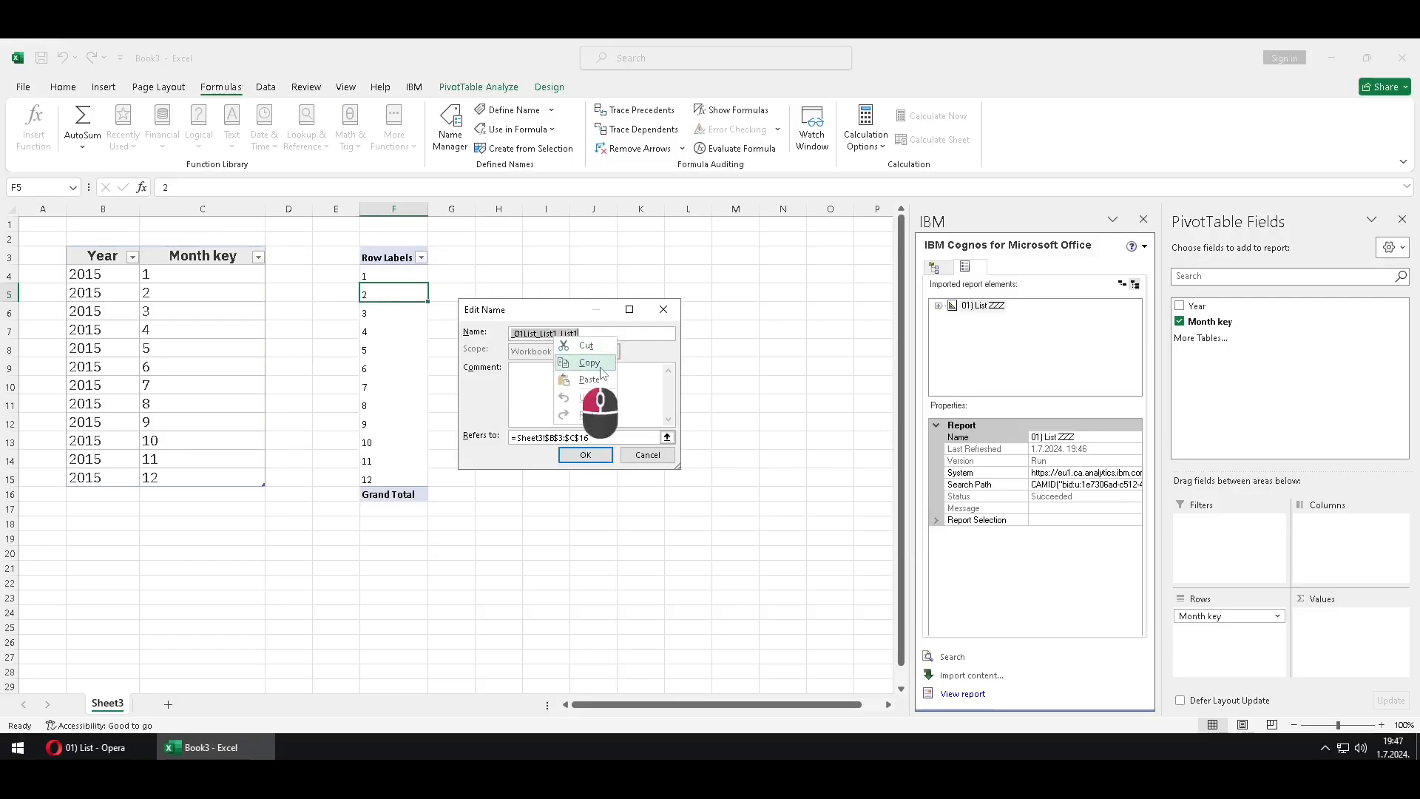
{"action": "left_click", "coordinate": [648, 455]}
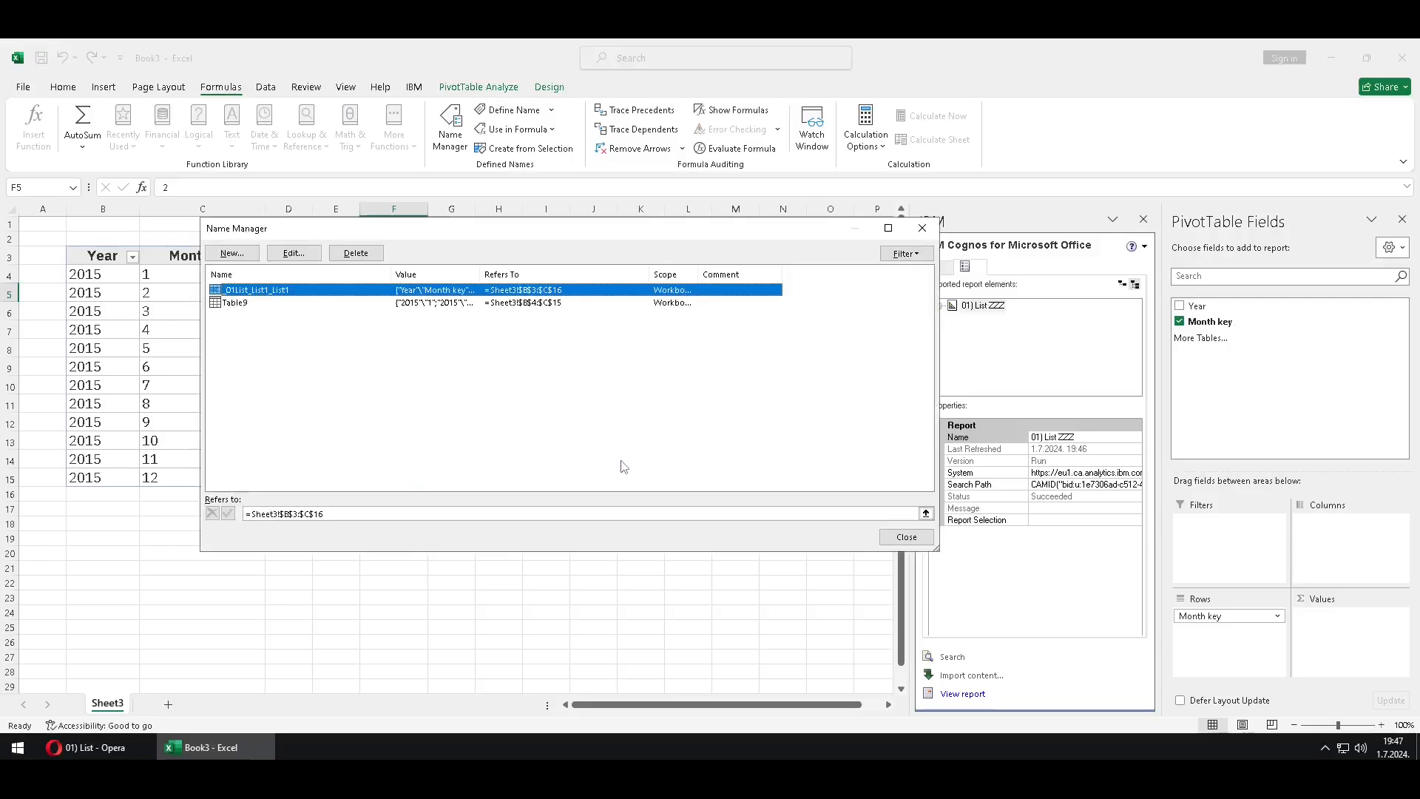
{"action": "left_click", "coordinate": [906, 537]}
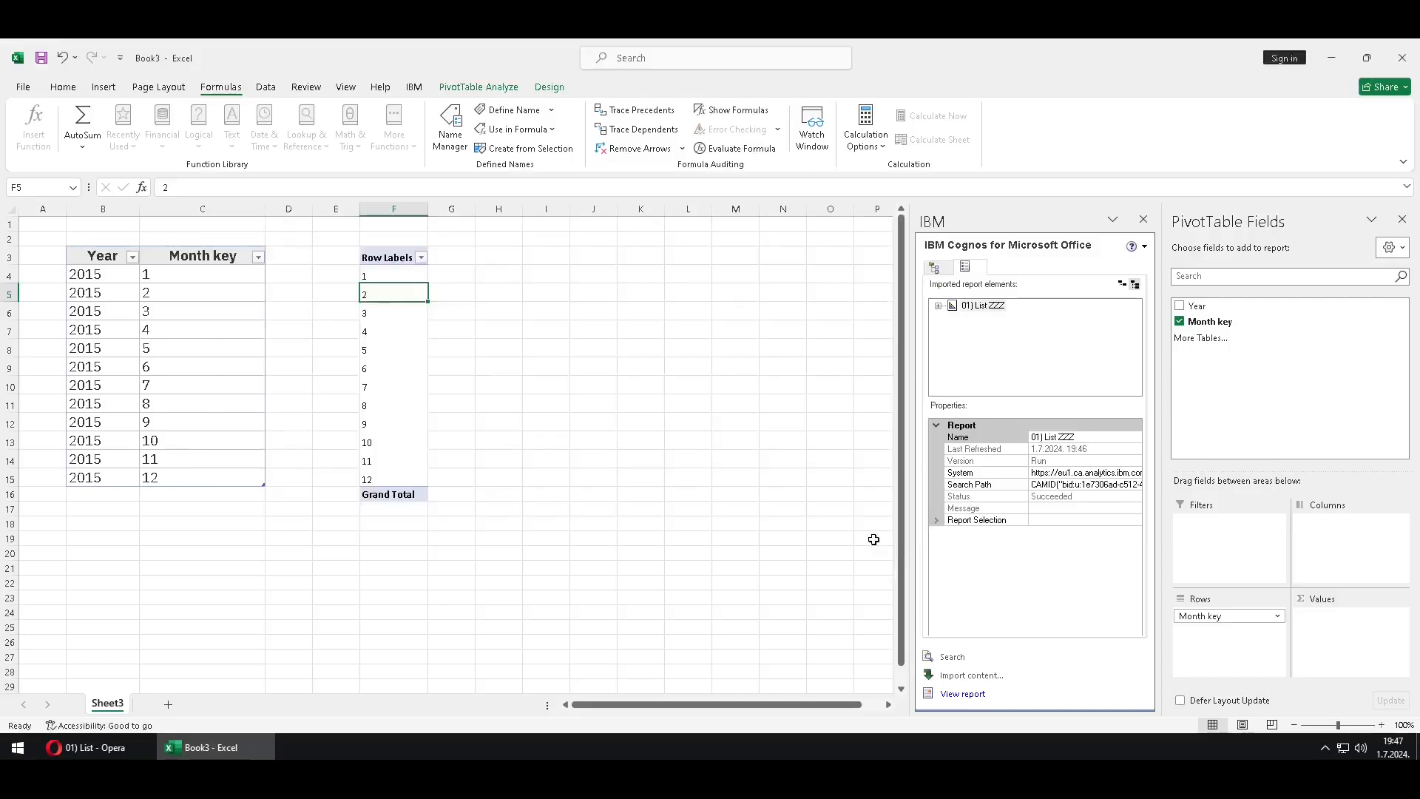
{"action": "left_click", "coordinate": [387, 317]}
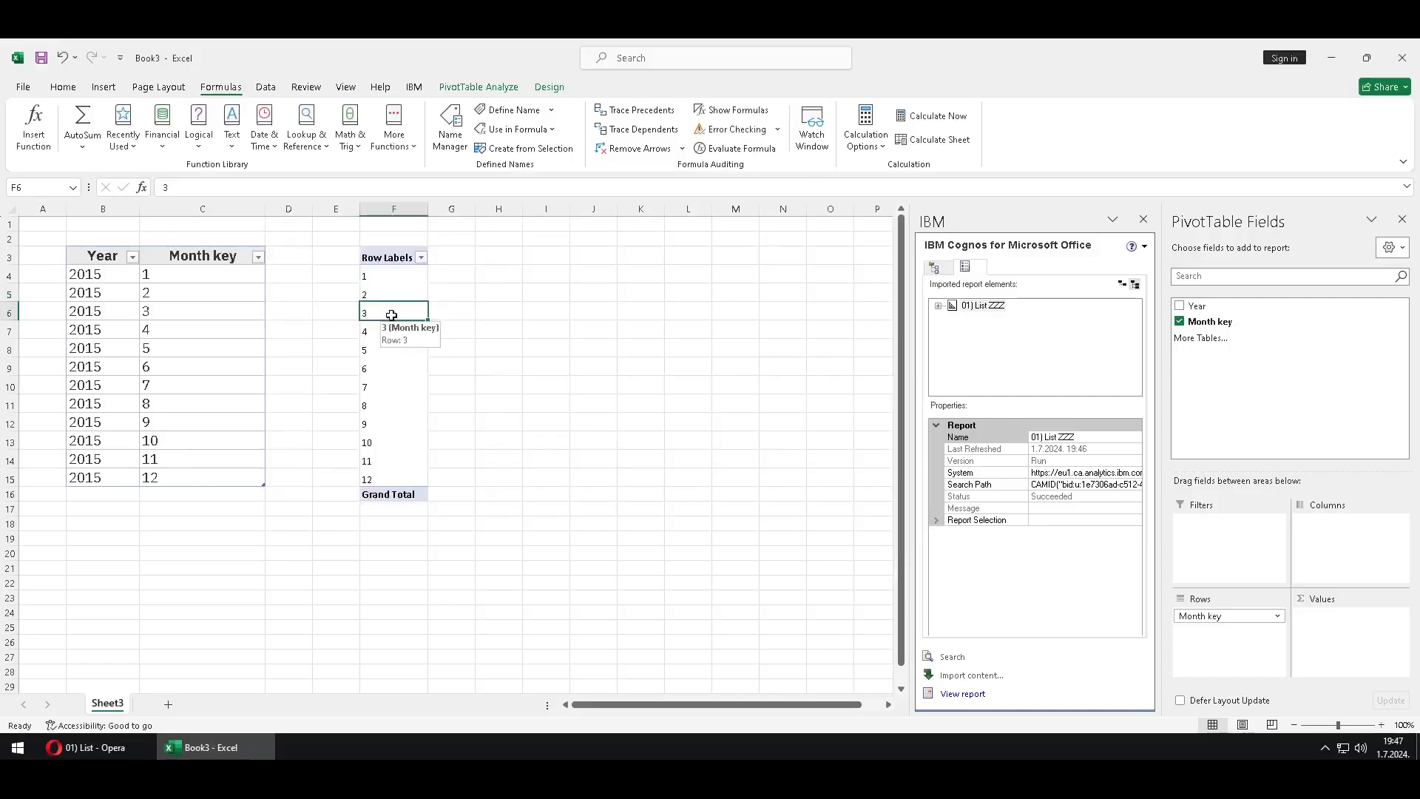
- Change the PivotTable's data source to the copied defined name _01List_List1_List1 and select the (blank) row label
{"action": "left_click", "coordinate": [489, 88]}
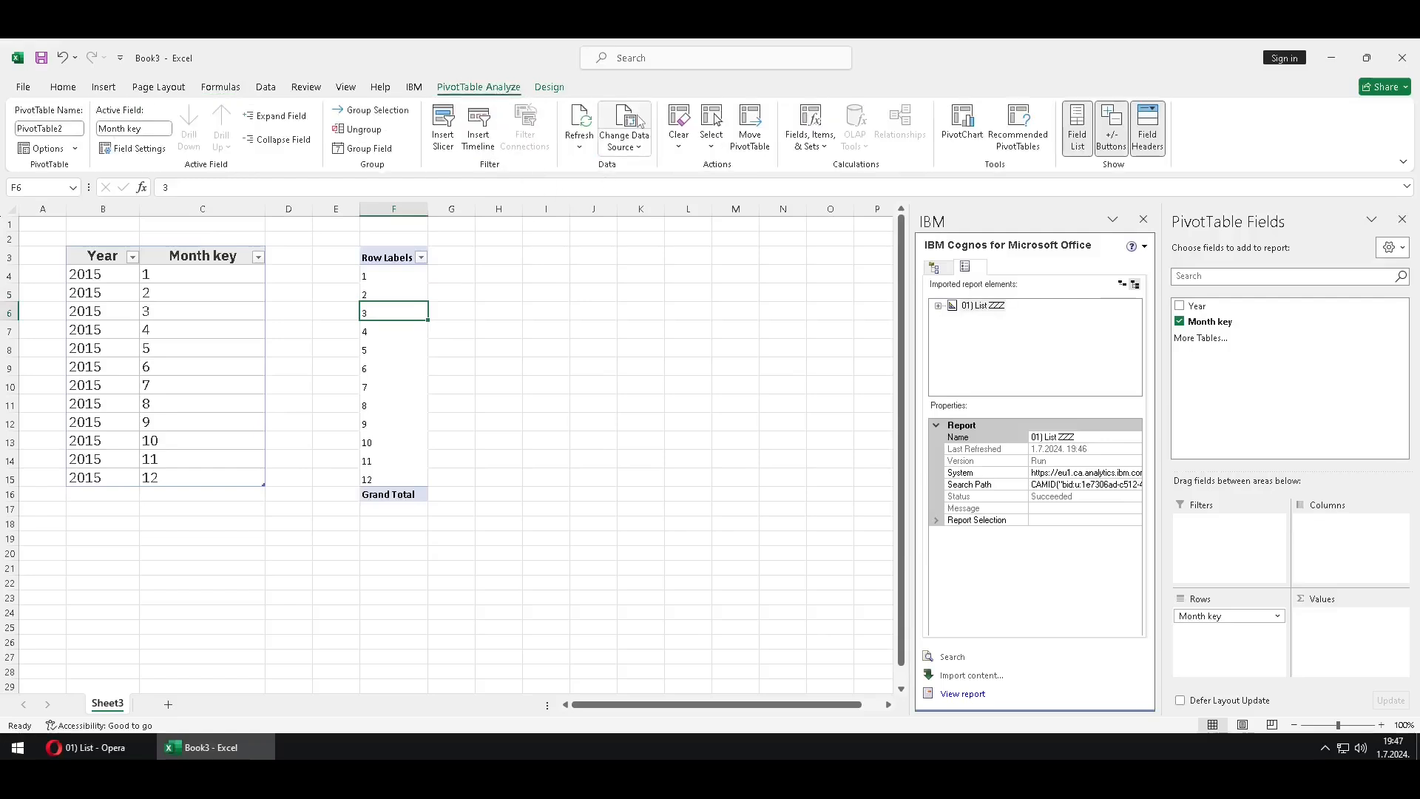
{"action": "left_click", "coordinate": [631, 137]}
{"action": "right_click", "coordinate": [542, 374]}
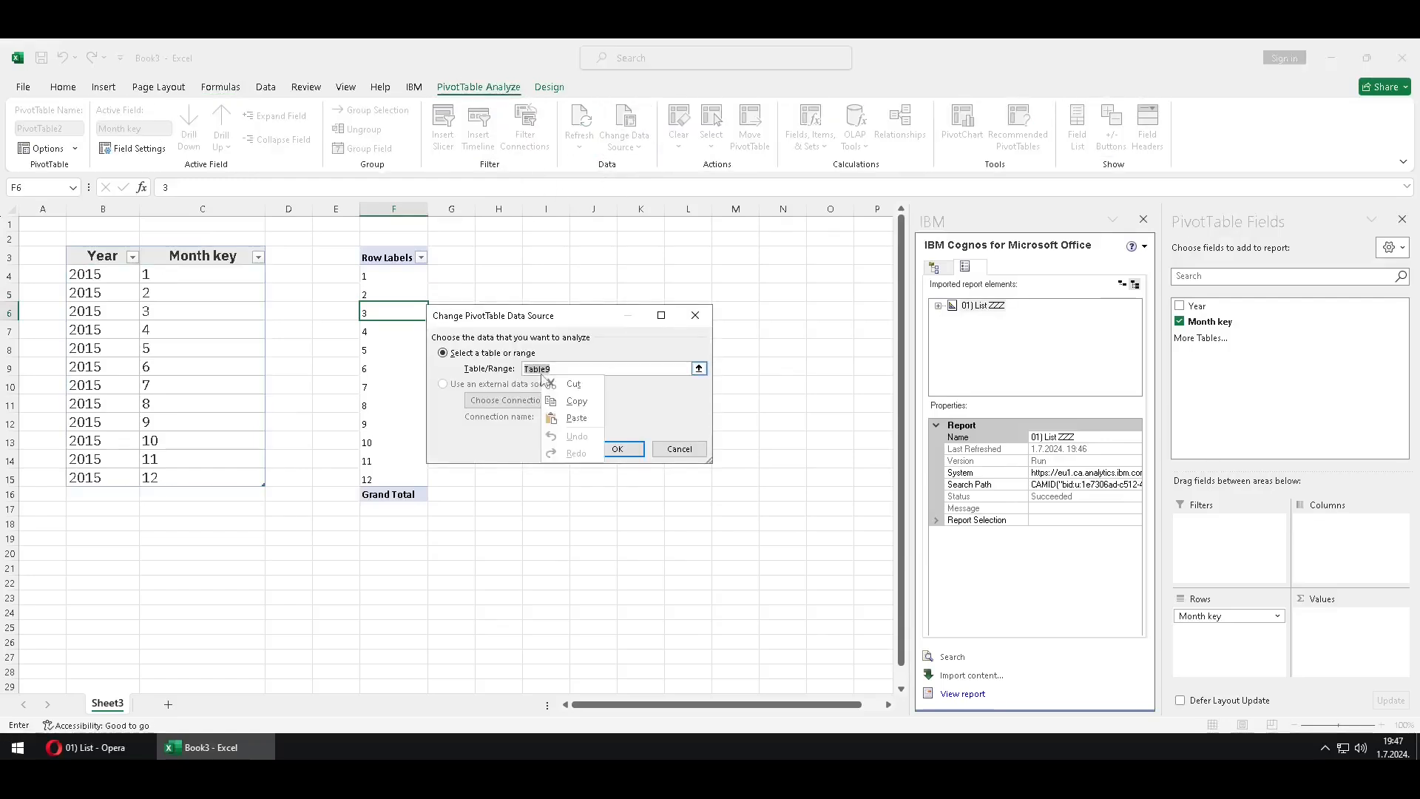
{"action": "left_click", "coordinate": [590, 424]}
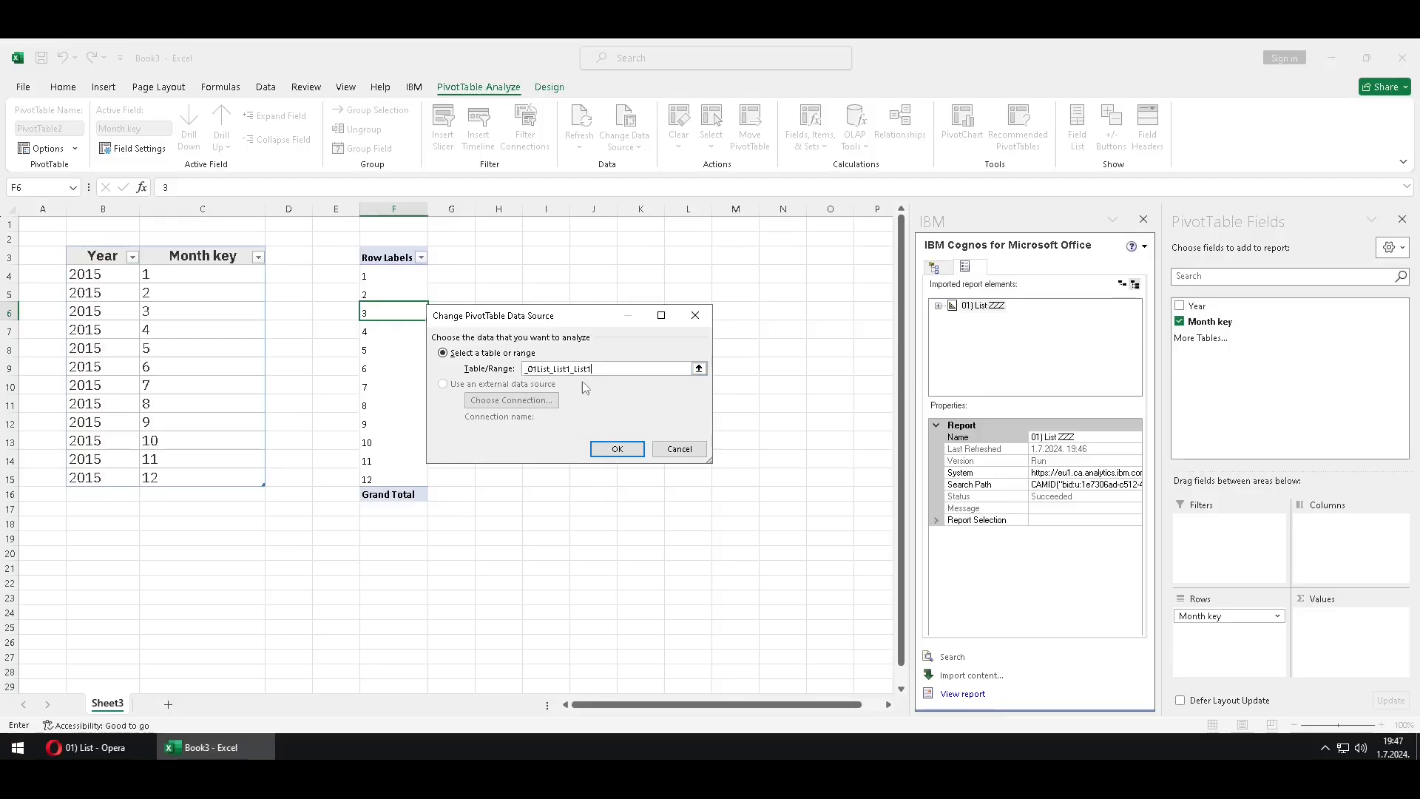
{"action": "left_click", "coordinate": [617, 449]}
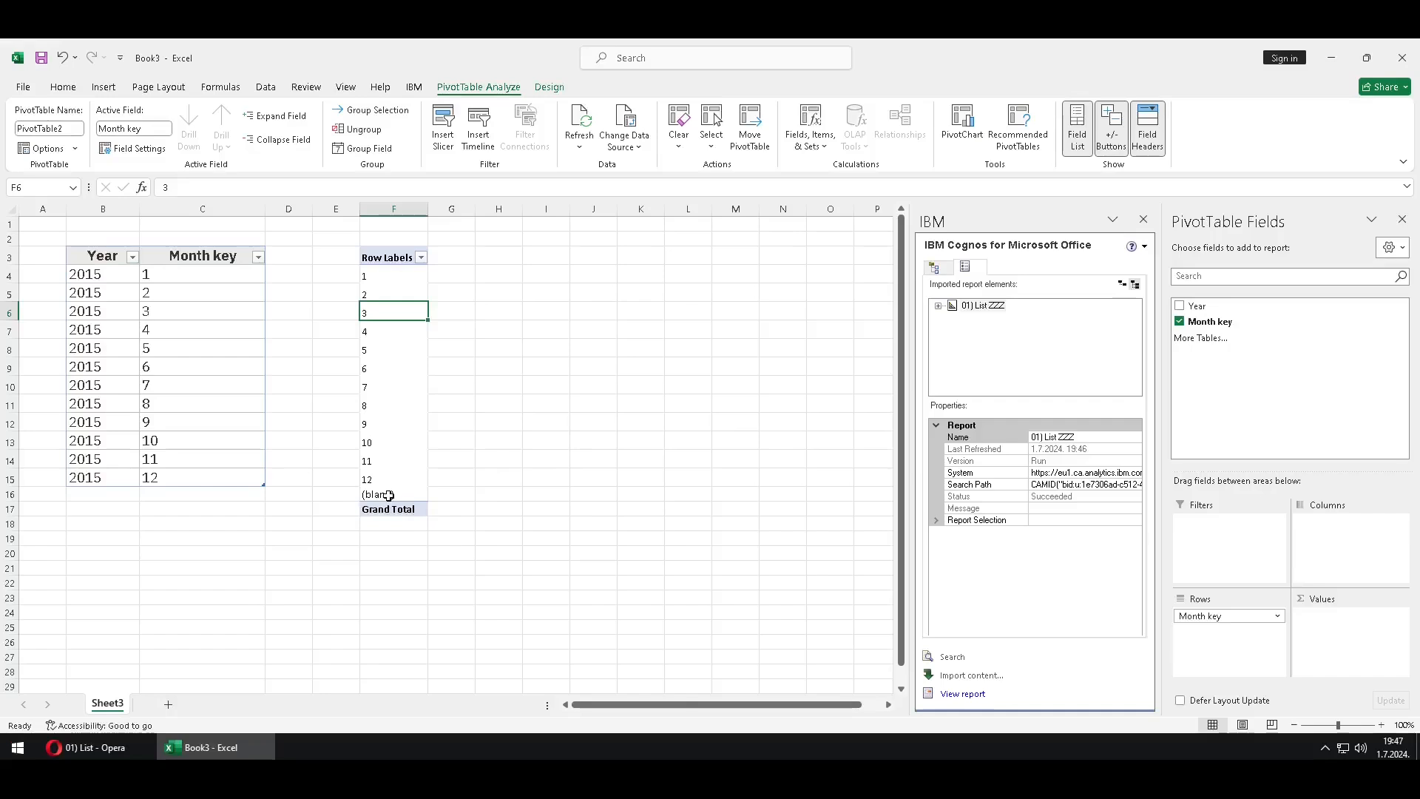
{"action": "left_click", "coordinate": [384, 494]}
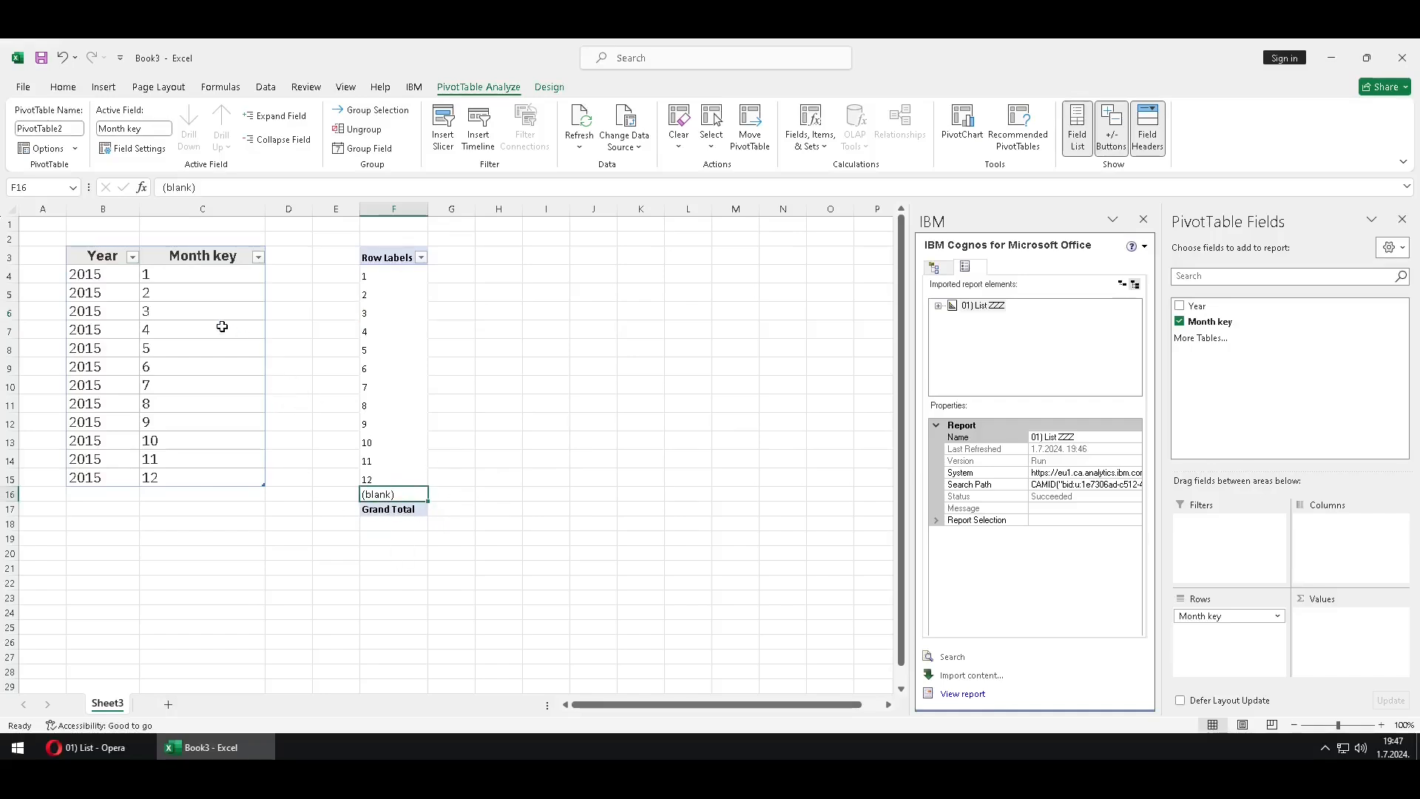
- Clear month keys 3 to 5 in the imported table, and refresh all Cognos data with the option Refresh the data only
{"action": "left_click_drag", "start_coordinate": [184, 311], "coordinate": [182, 353]}
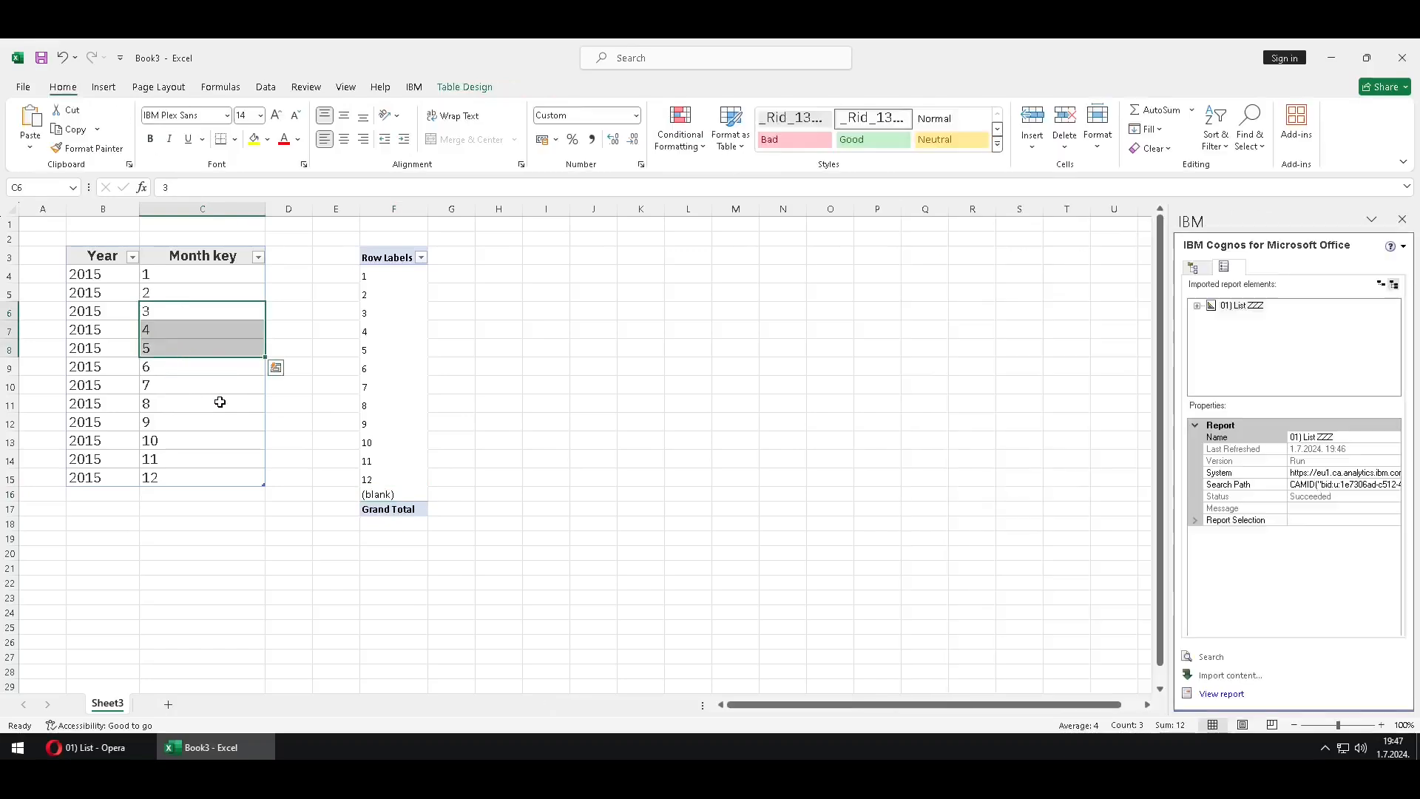
{"action": "key", "text": "Delete"}
{"action": "left_click", "coordinate": [214, 382]}
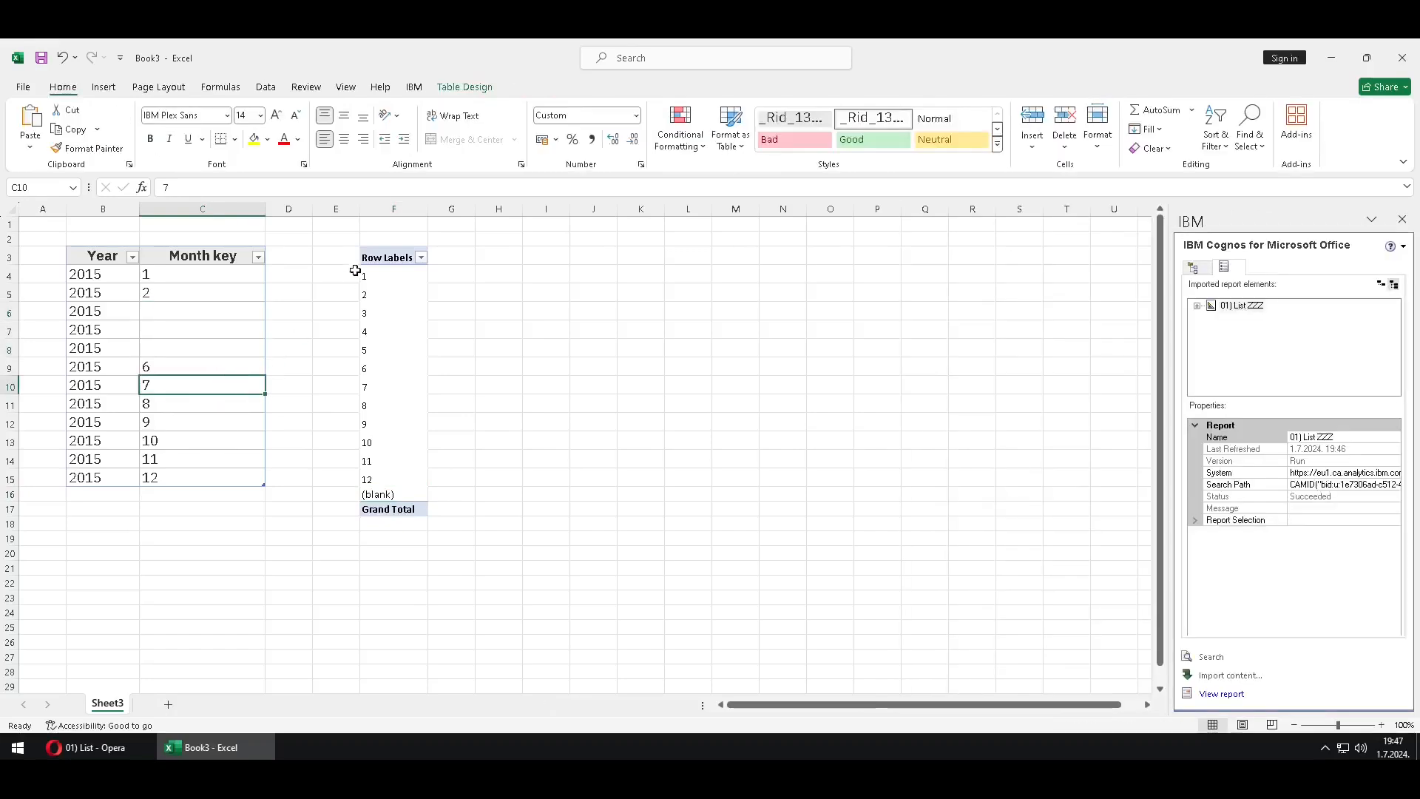
{"action": "left_click", "coordinate": [414, 87]}
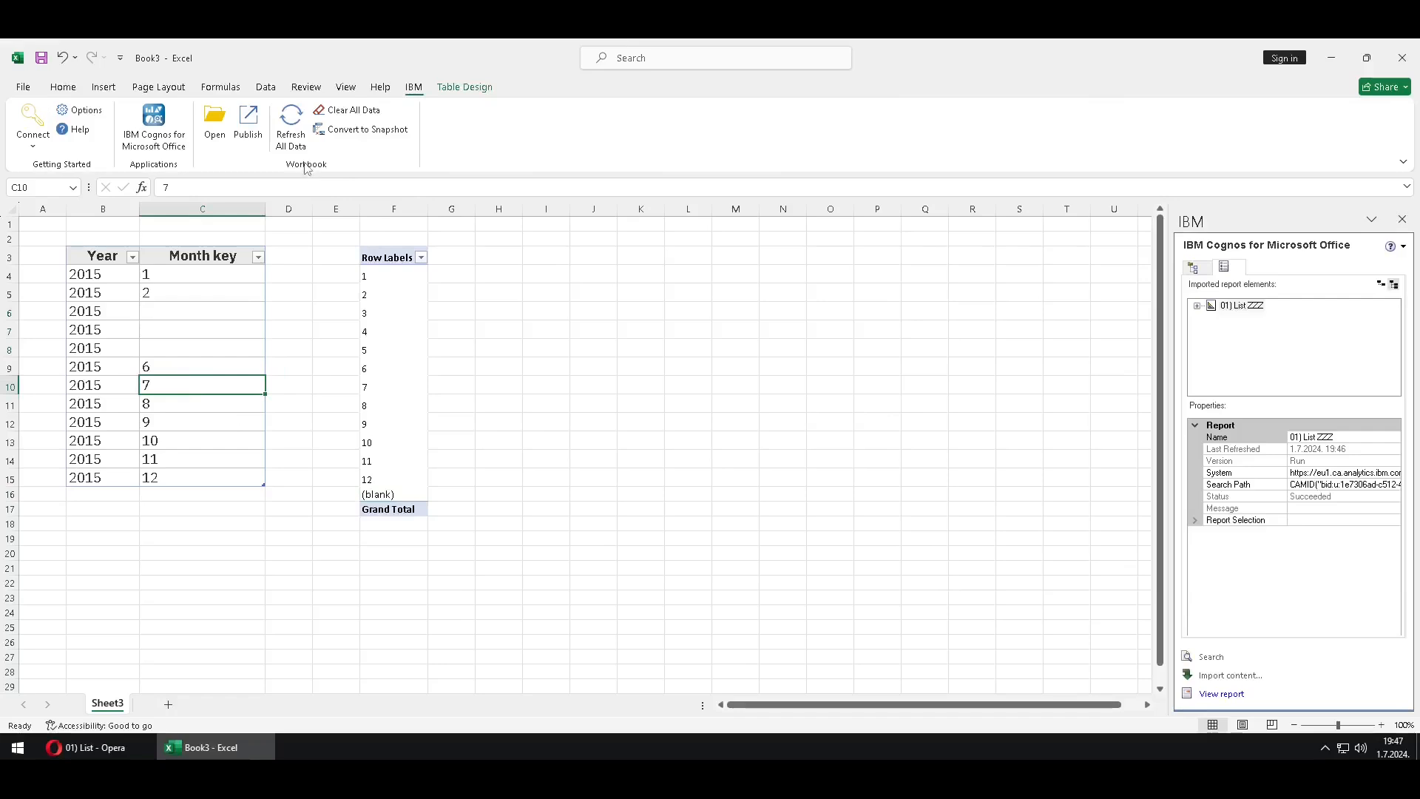
{"action": "left_click", "coordinate": [292, 118]}
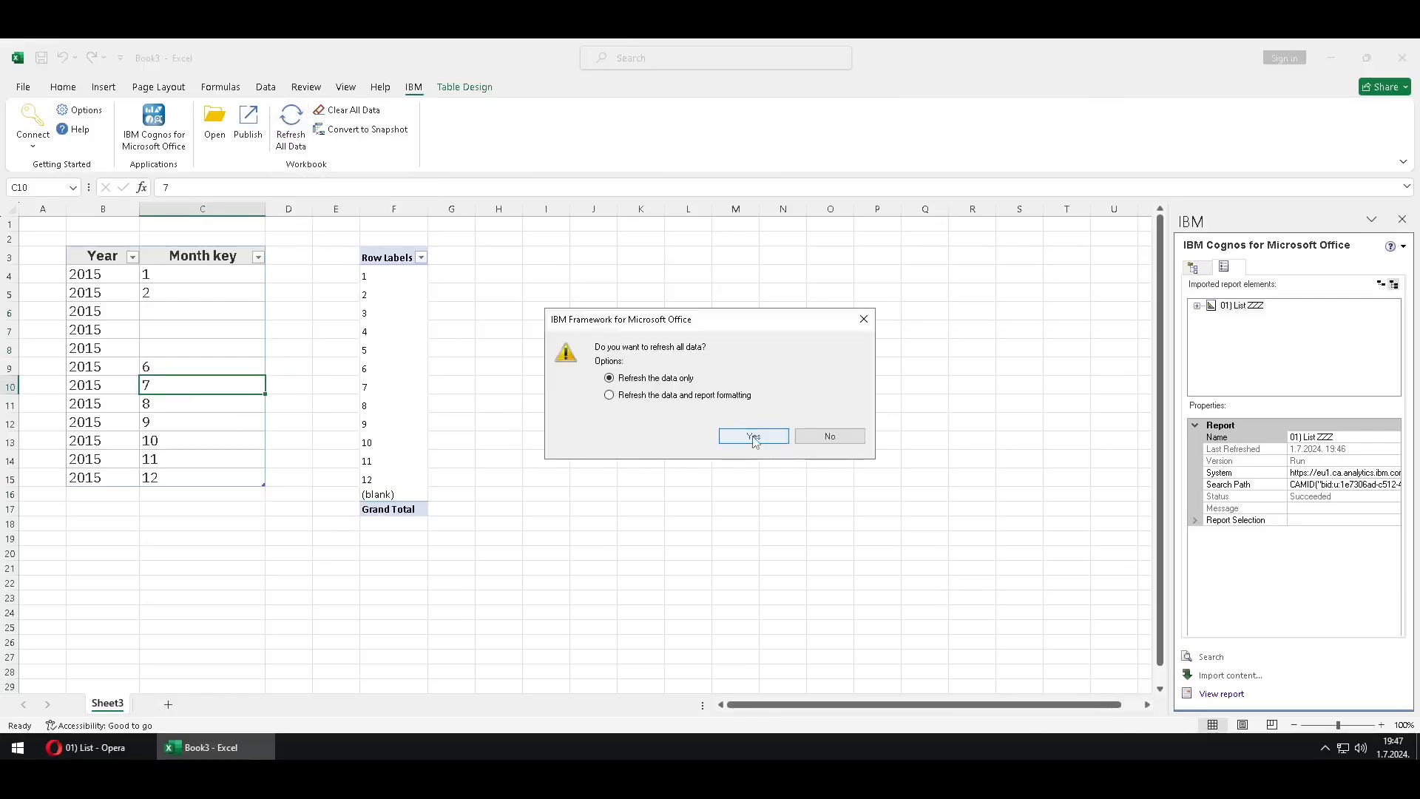
{"action": "left_click", "coordinate": [753, 436]}
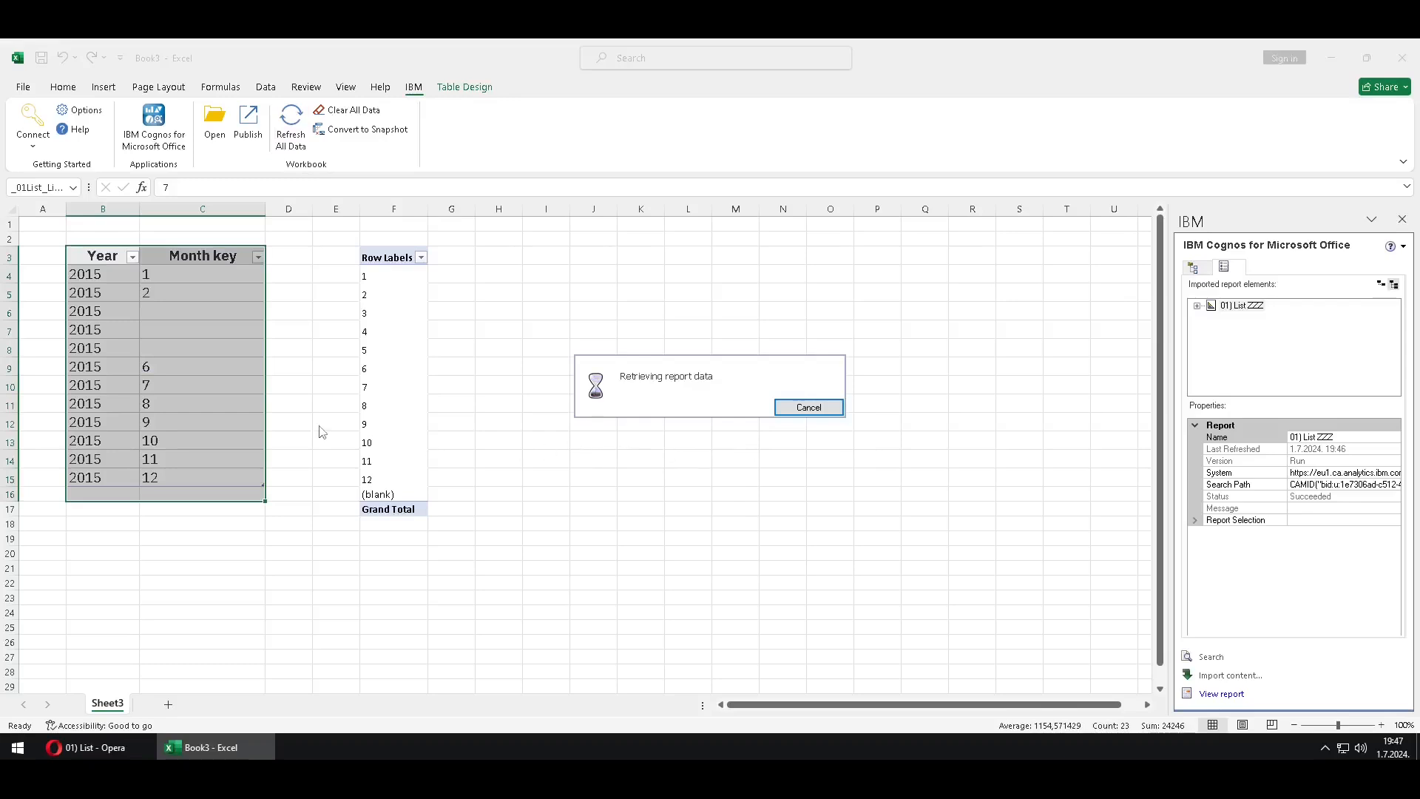
{"action": "left_click", "coordinate": [392, 313]}
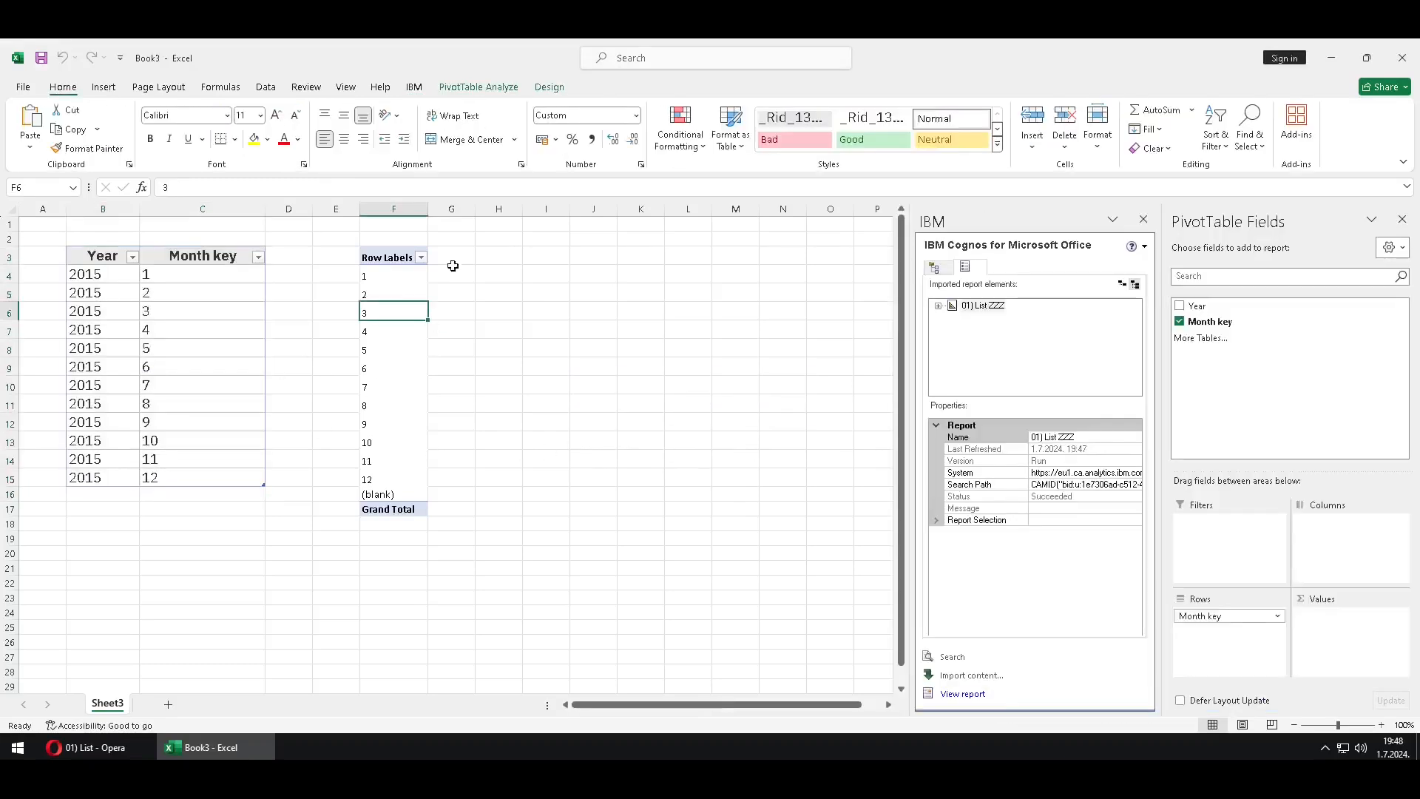
- Compare the entries Table10 and _01List_List1_List1 in the Name Manager without editing them
{"action": "left_click", "coordinate": [491, 89]}
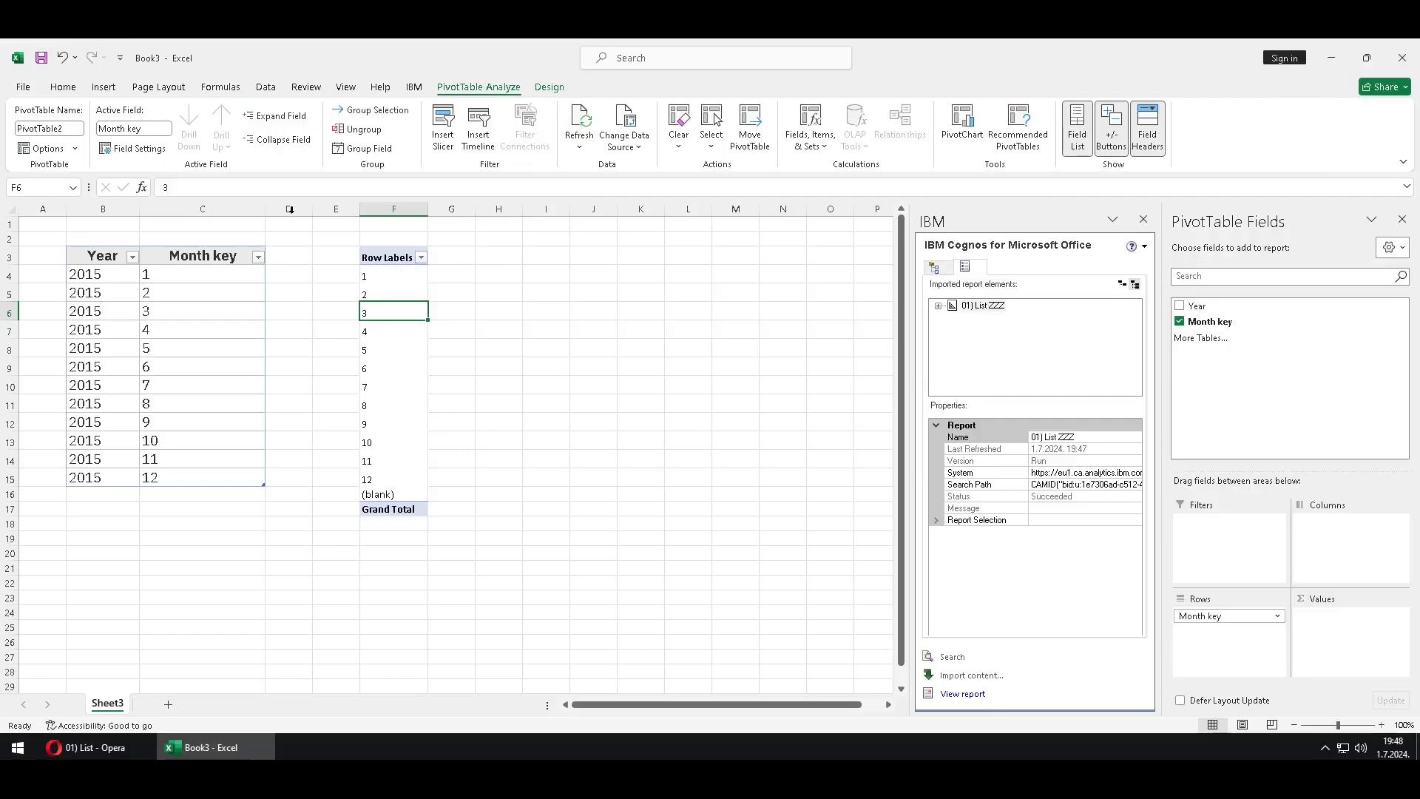
{"action": "left_click", "coordinate": [222, 87]}
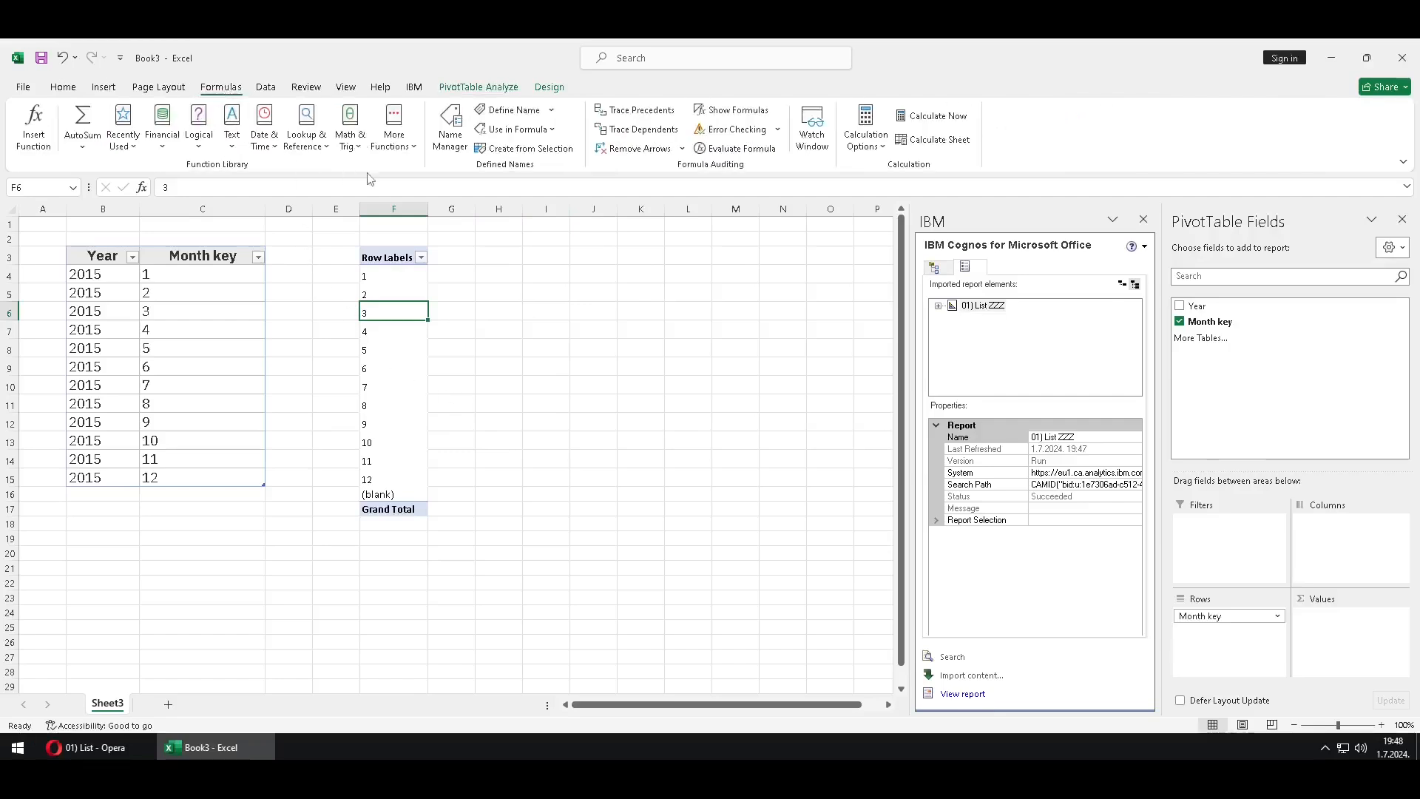
{"action": "left_click", "coordinate": [451, 127]}
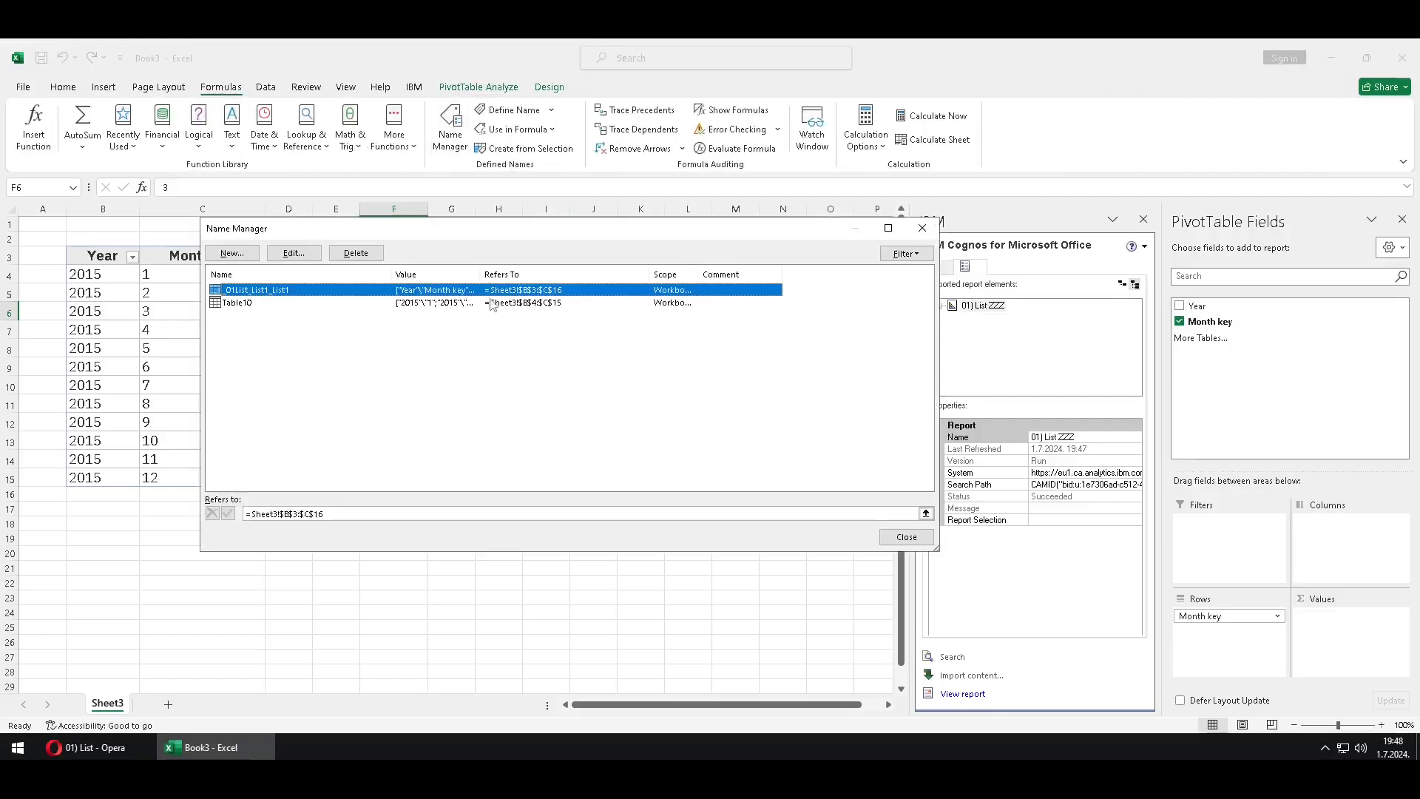
{"action": "left_click", "coordinate": [244, 304]}
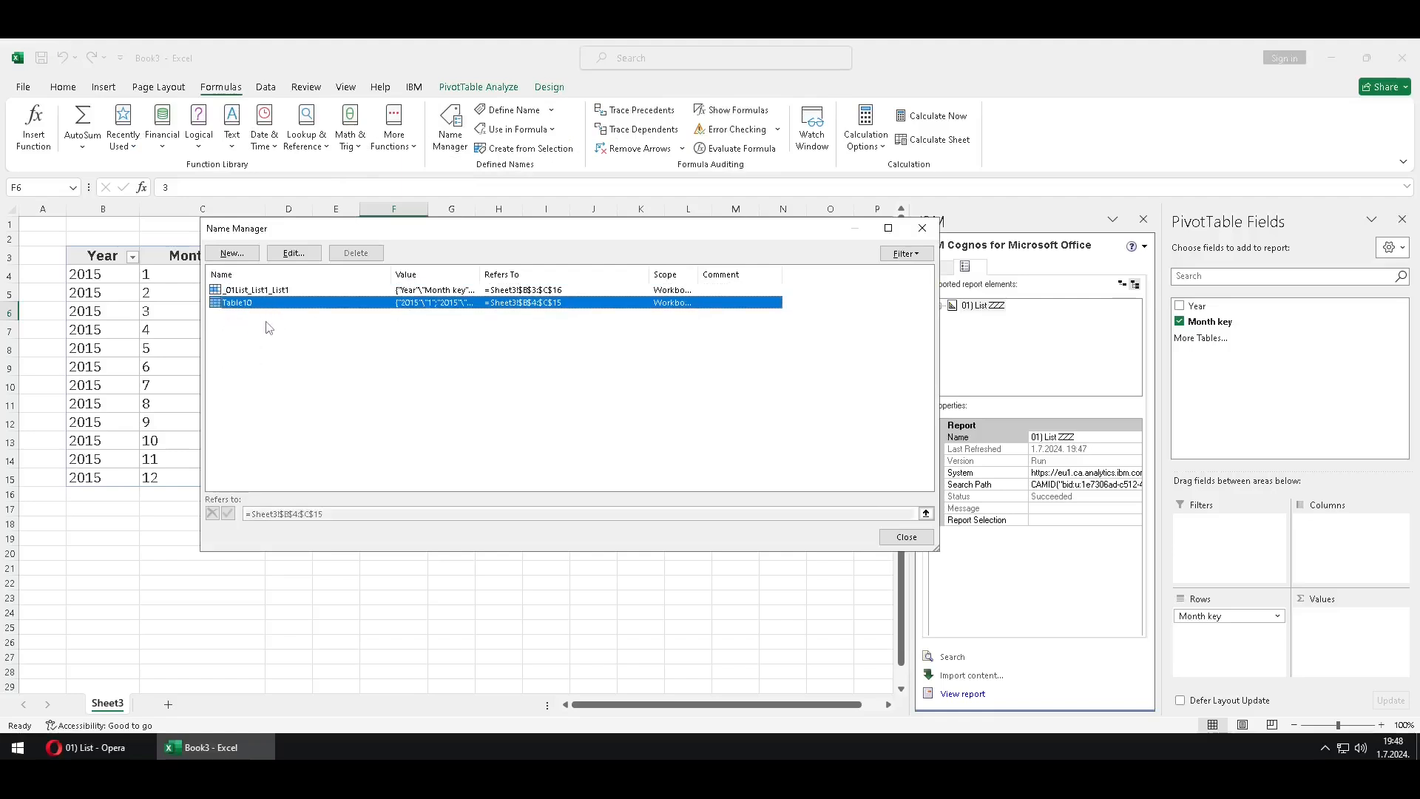
{"action": "left_click", "coordinate": [272, 291]}
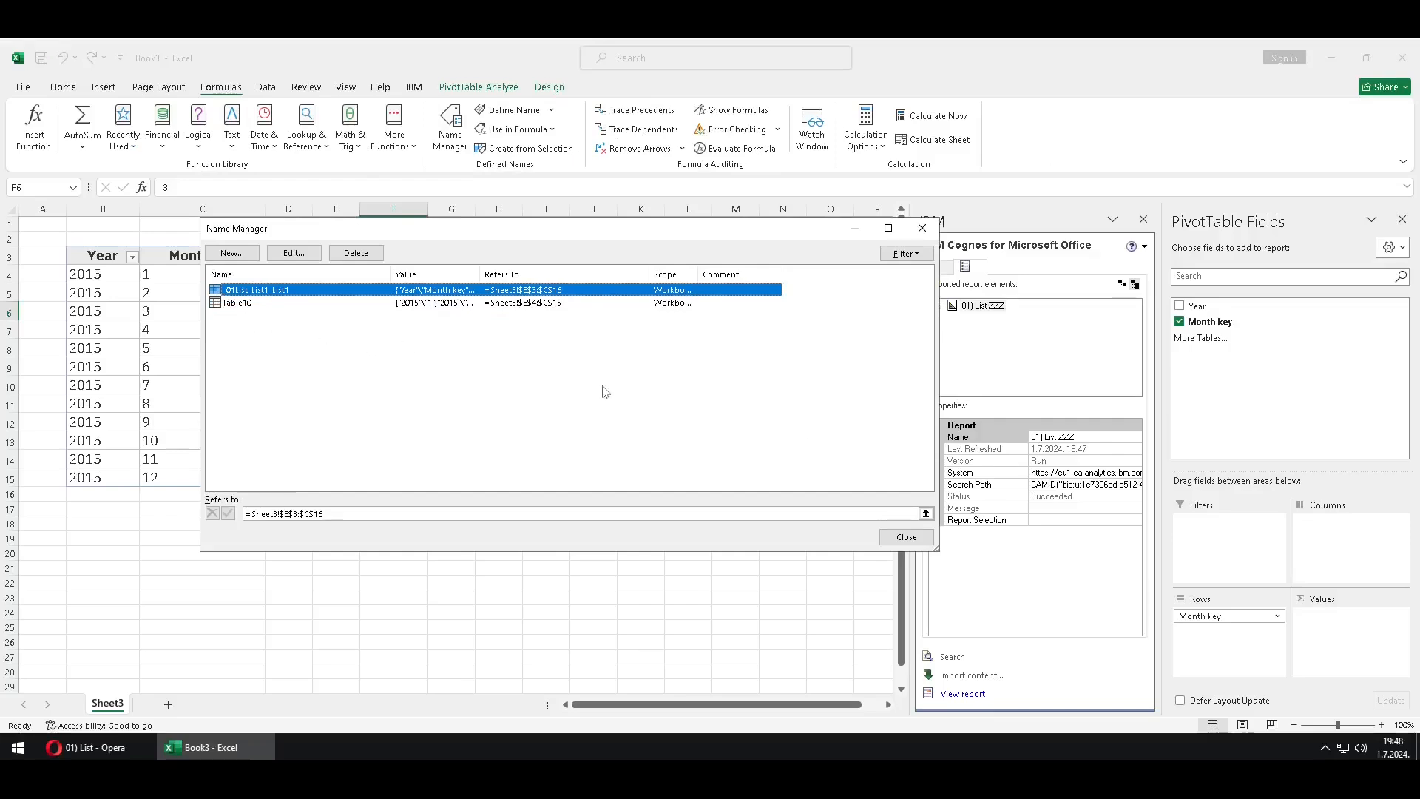
{"action": "left_click", "coordinate": [907, 537]}
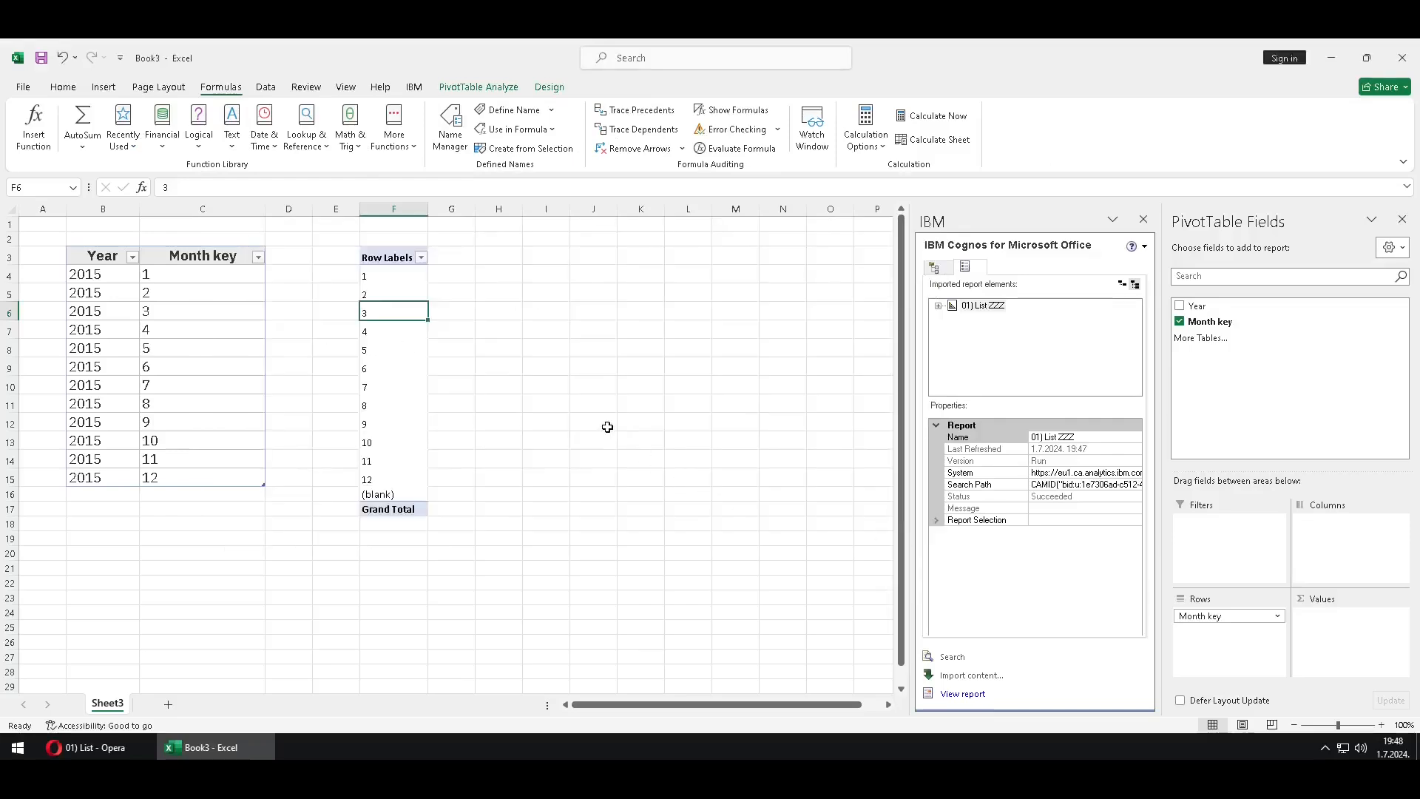
- Insert a slicer for the PivotTable's Month key field
{"action": "left_click", "coordinate": [407, 497]}
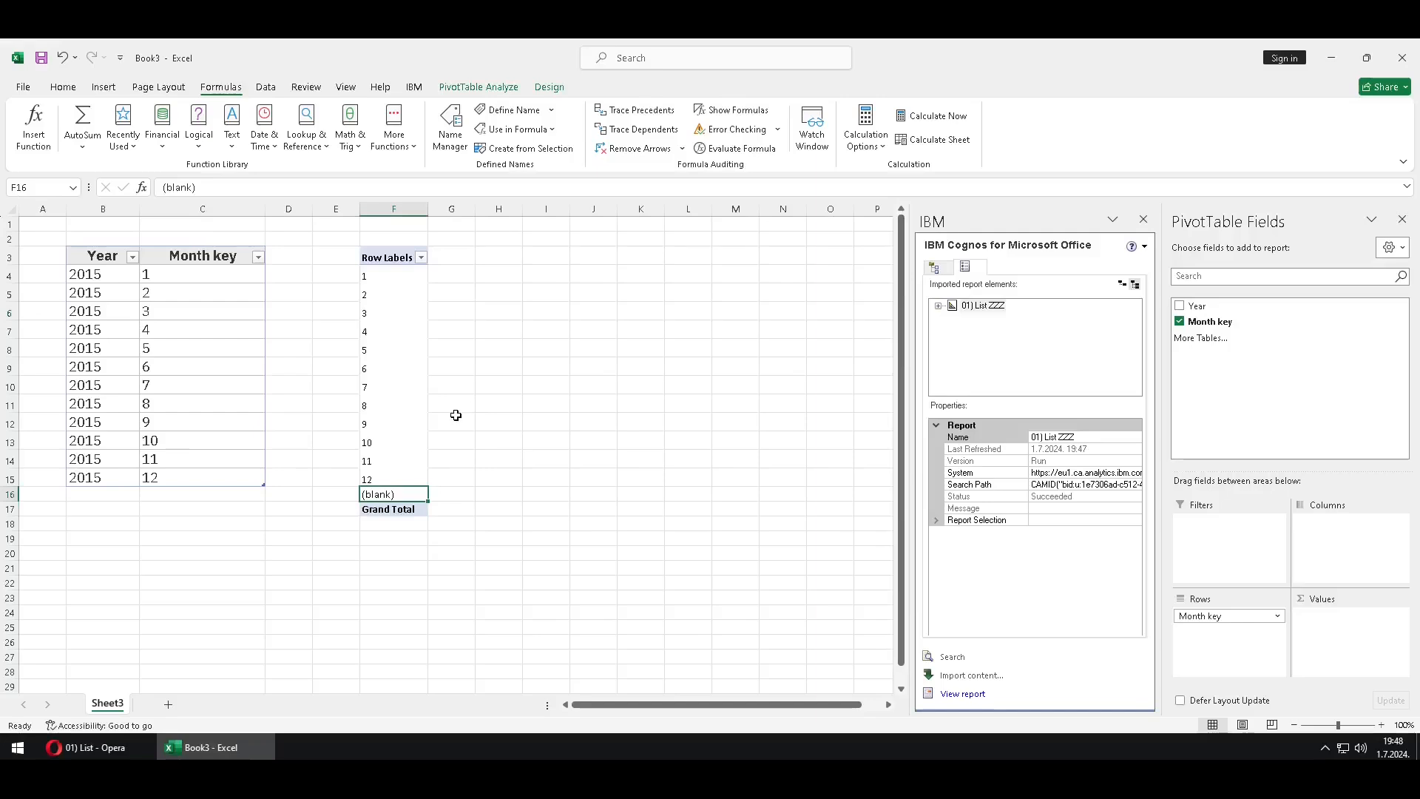
{"action": "left_click", "coordinate": [500, 89]}
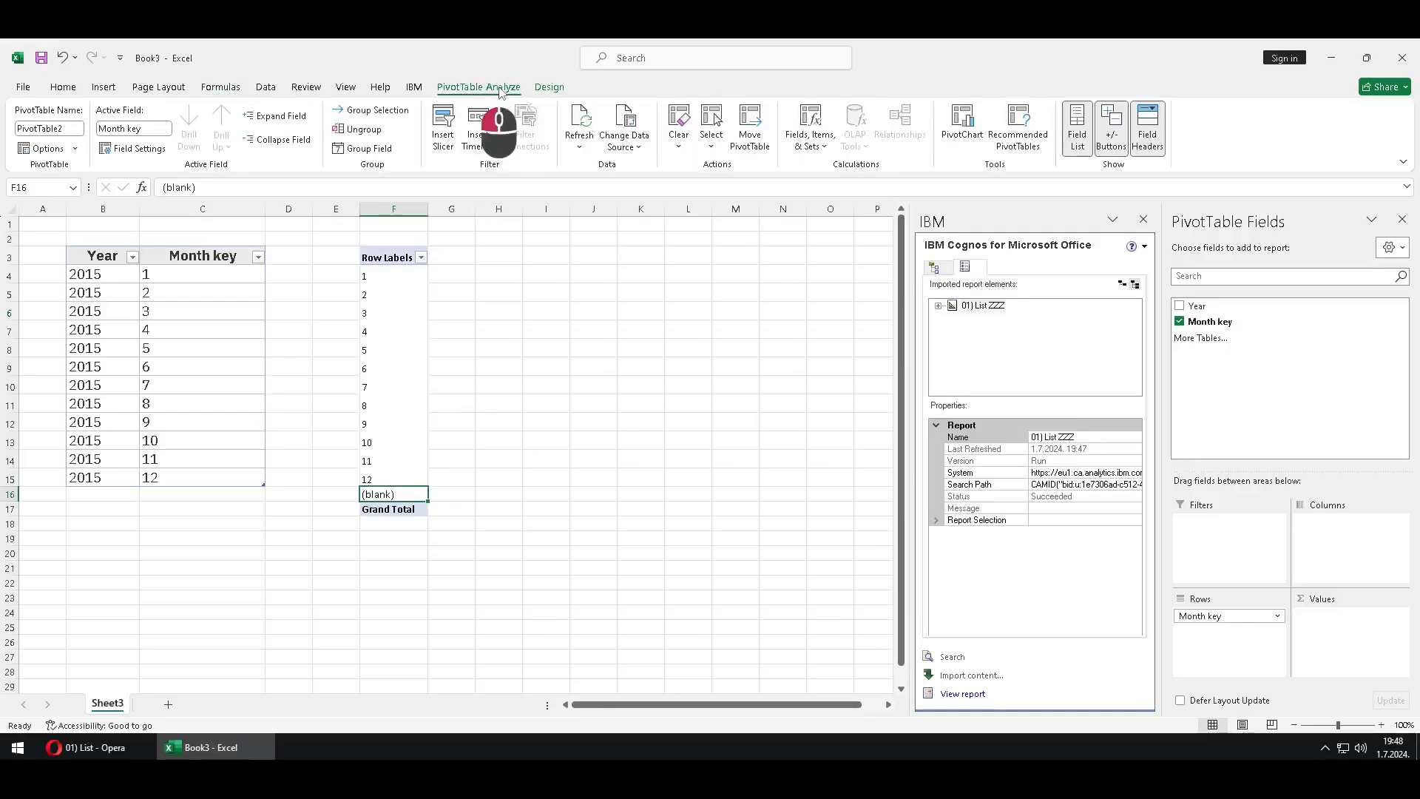
{"action": "left_click", "coordinate": [443, 129]}
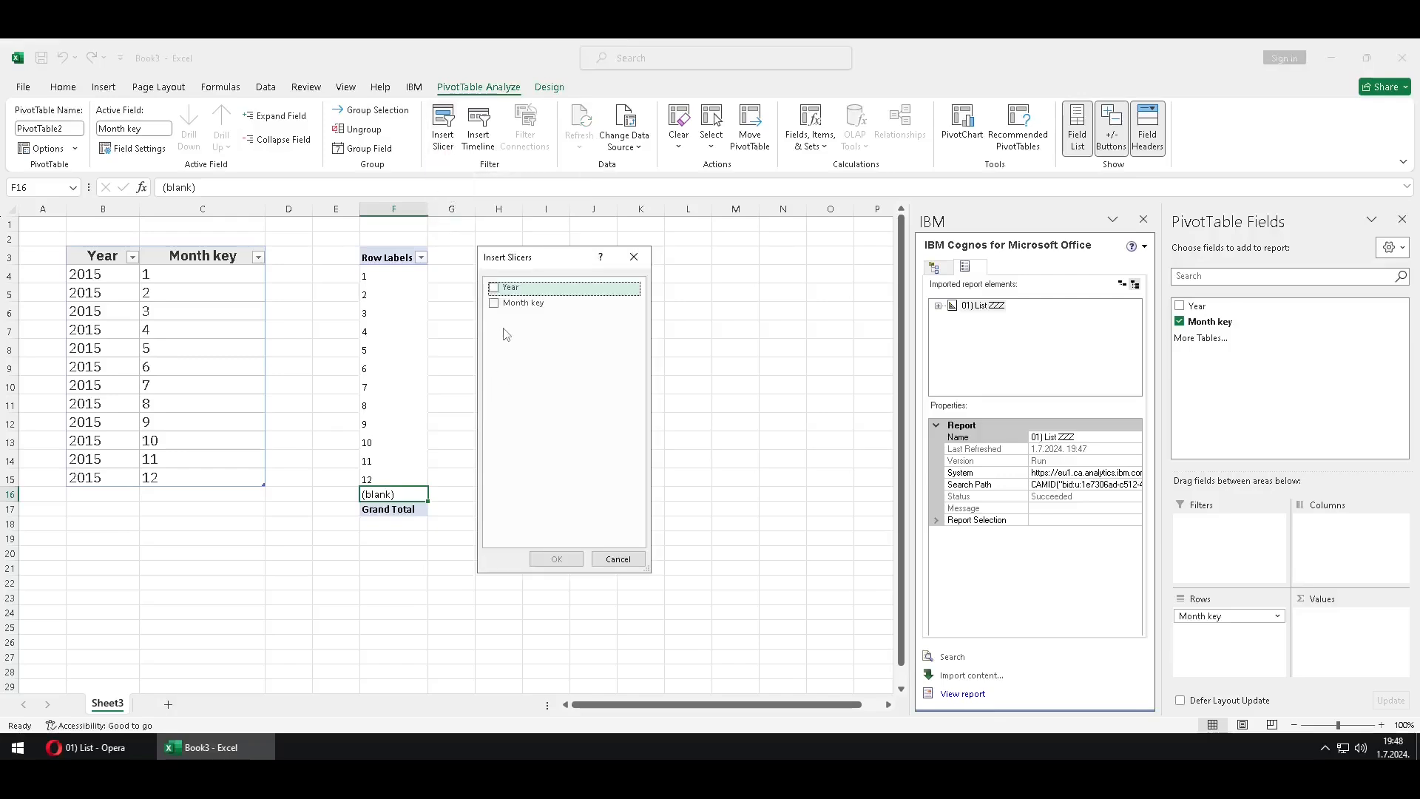
{"action": "left_click", "coordinate": [497, 304]}
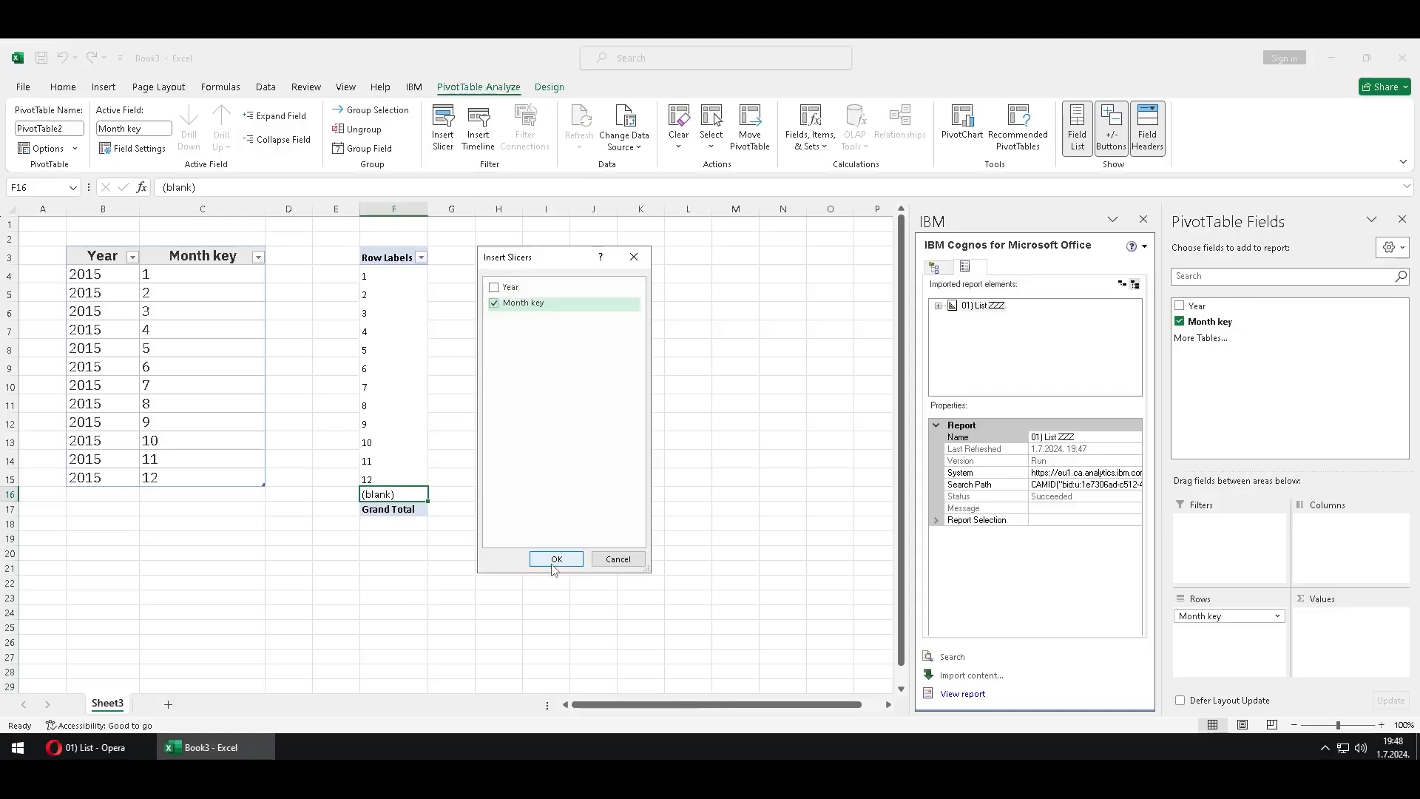
{"action": "left_click", "coordinate": [557, 558]}
- Exclude the (blank) item with the Month key slicer, and move the slicer away from the PivotTable to column U
{"action": "scroll", "coordinate": [521, 473], "scroll_direction": "down", "scroll_amount": 3}
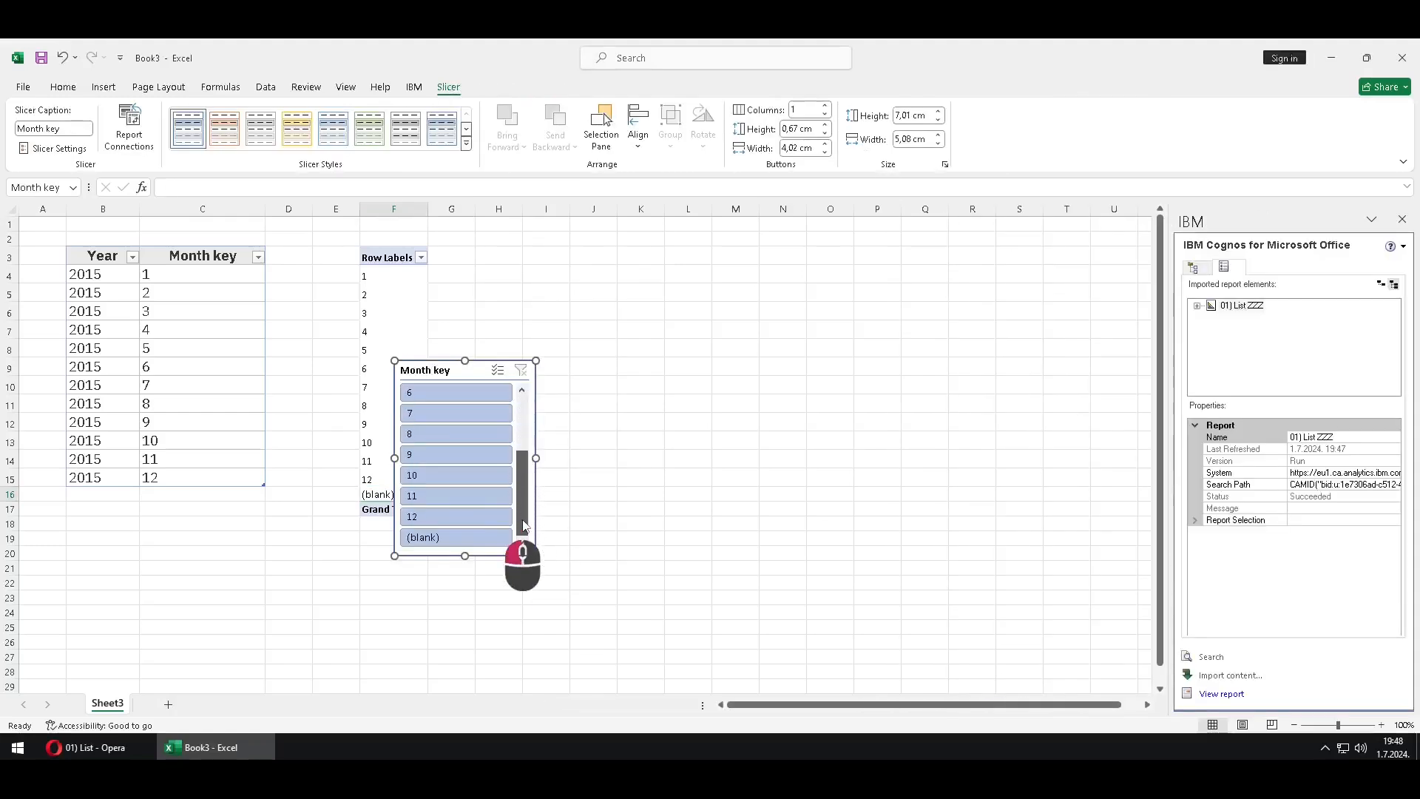
{"action": "left_click", "coordinate": [447, 540], "text": "ctrl"}
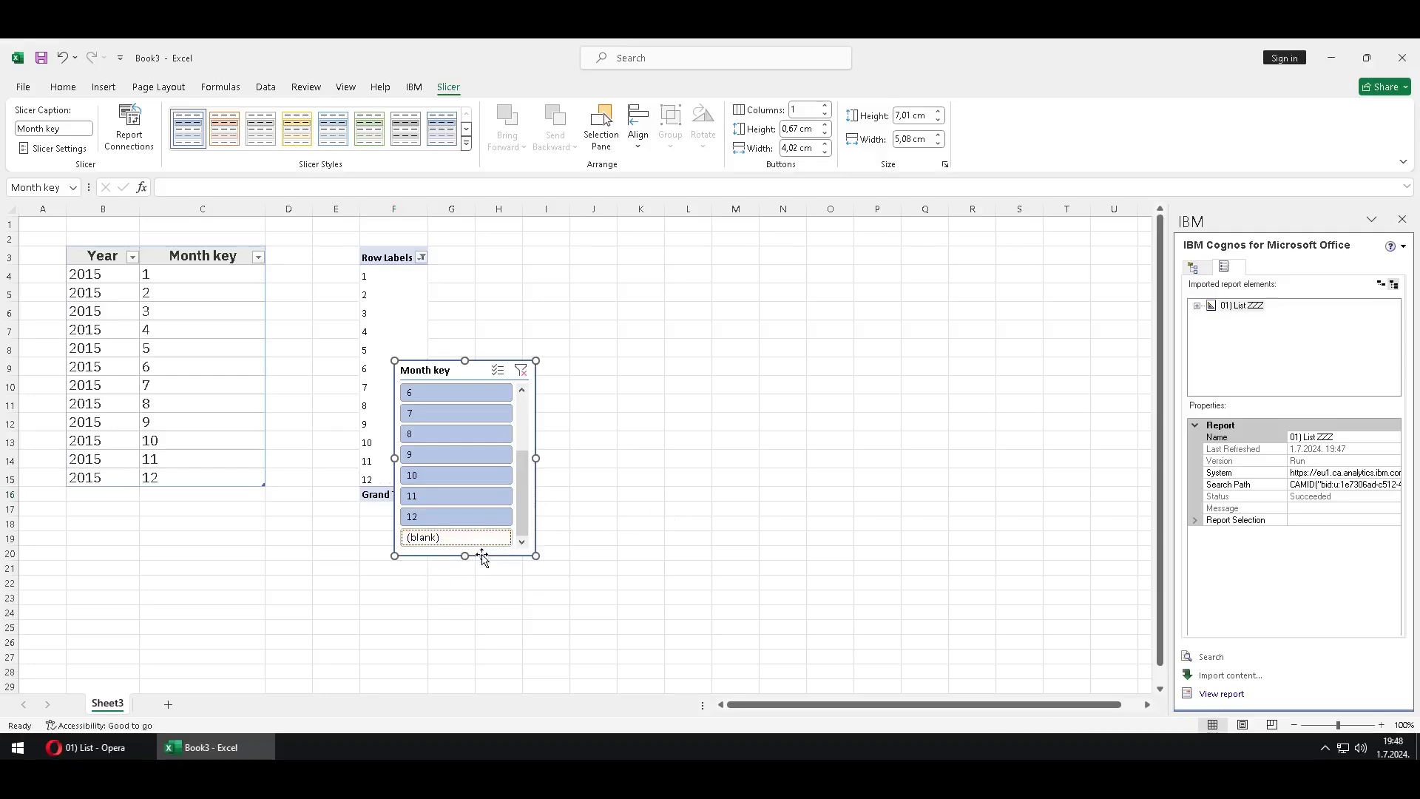
{"action": "left_click_drag", "start_coordinate": [457, 375], "coordinate": [1123, 296]}
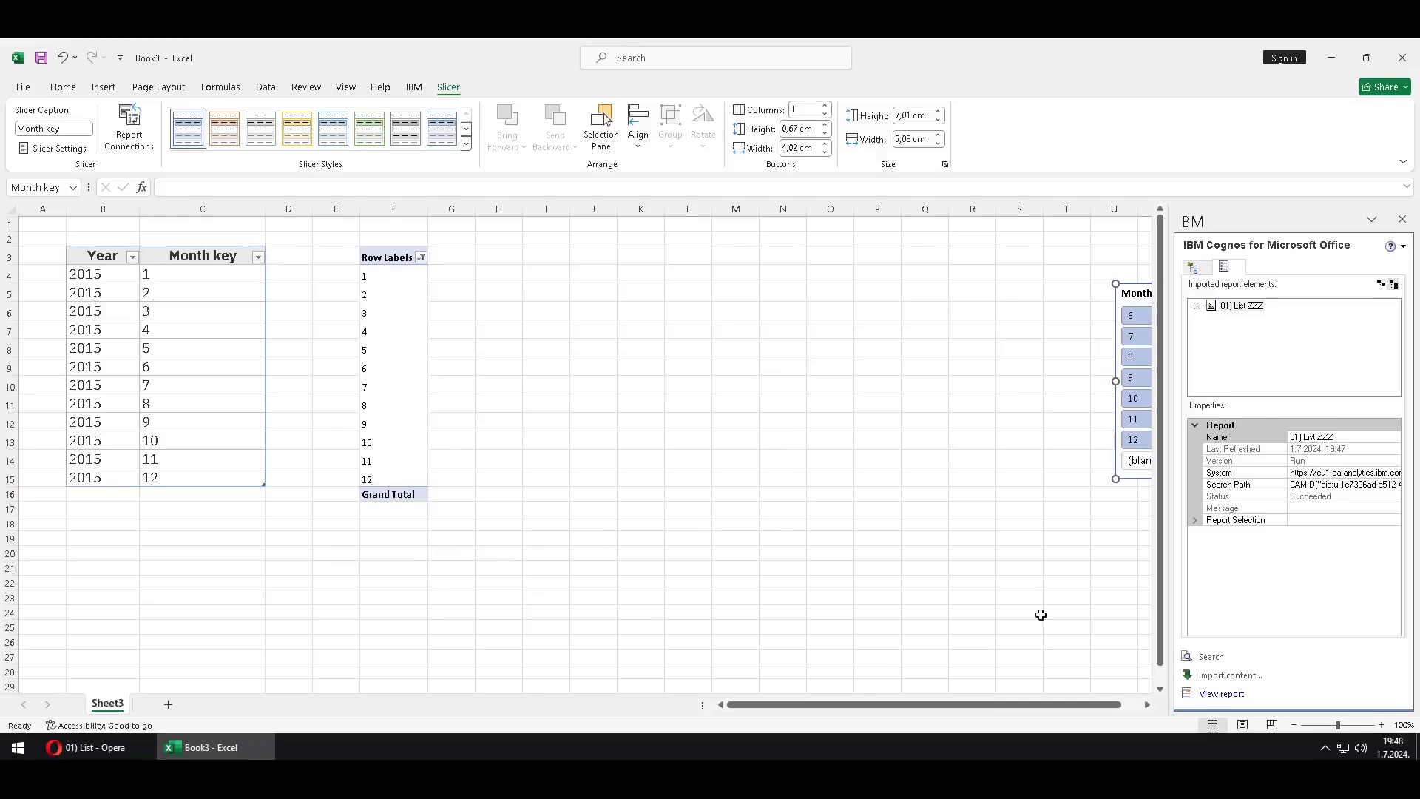
{"action": "left_click", "coordinate": [604, 363]}
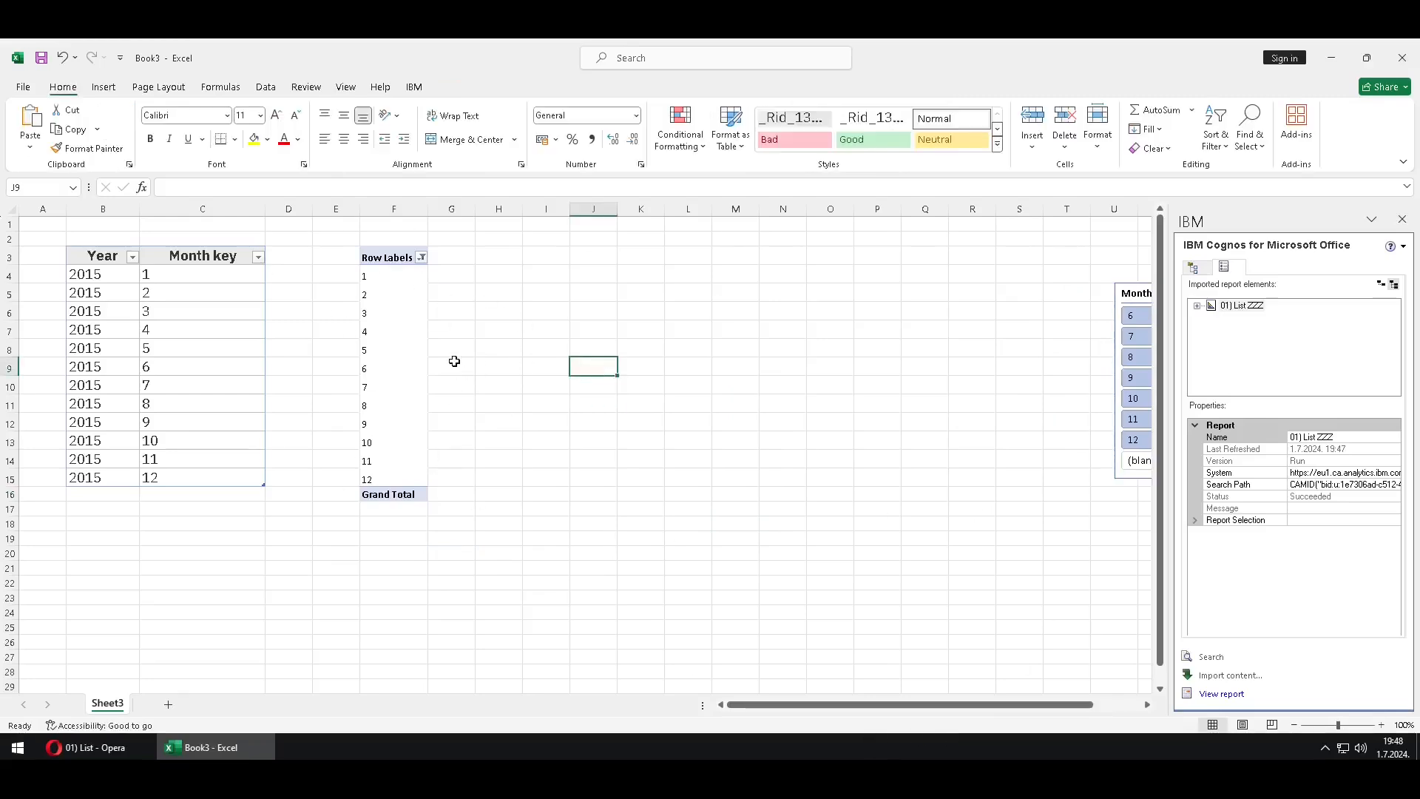
{"action": "left_click", "coordinate": [169, 332]}
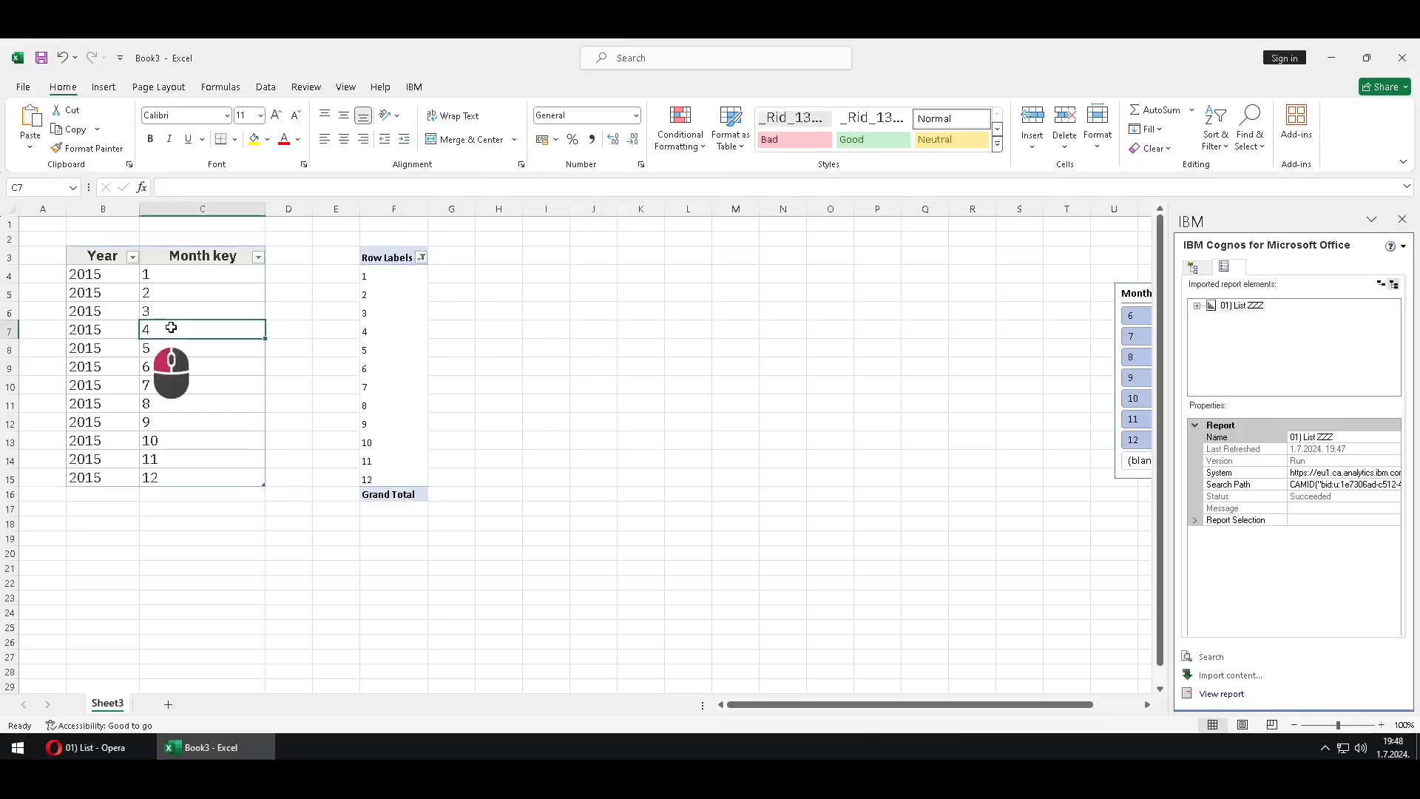